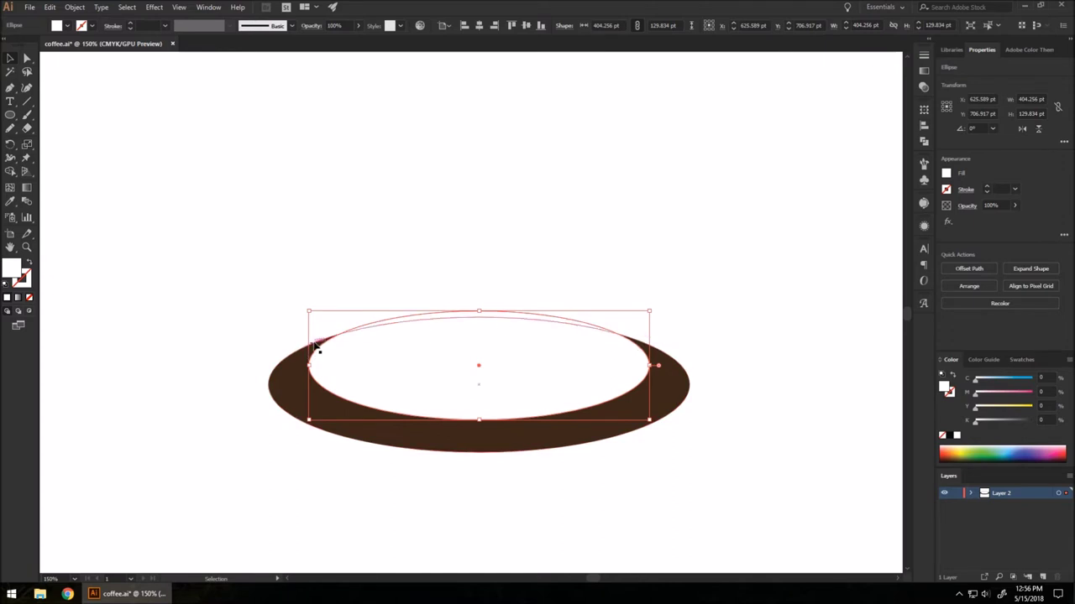
Duplicate the large brown ellipse and place the copy in empty space at the artboard's upper left
{"action": "key", "text": "ctrl+shift+b"}
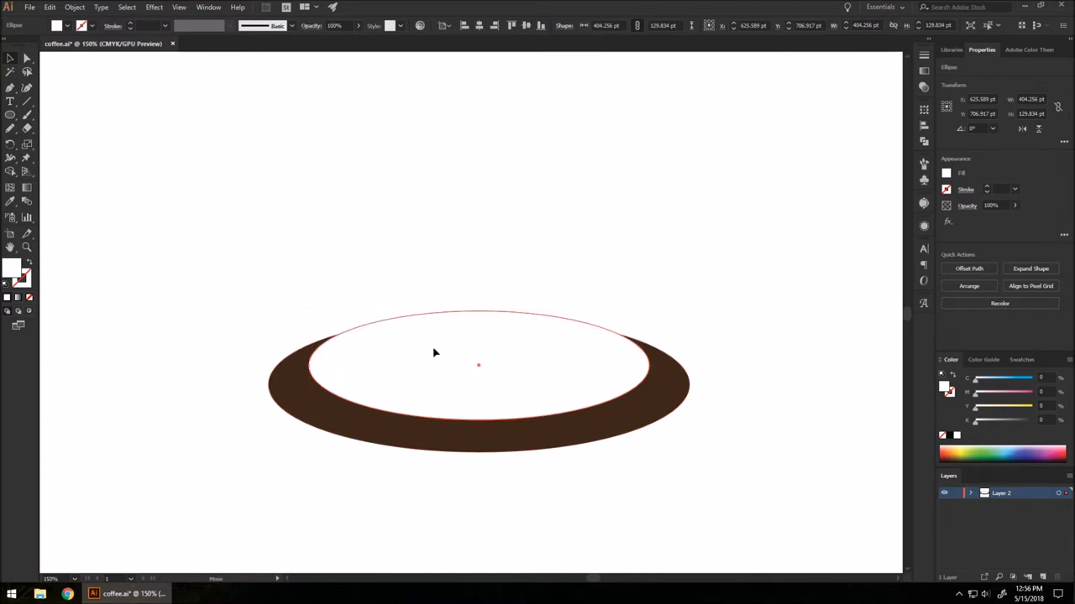
{"action": "key", "text": "ctrl+shift+b"}
{"action": "left_click", "coordinate": [542, 251]}
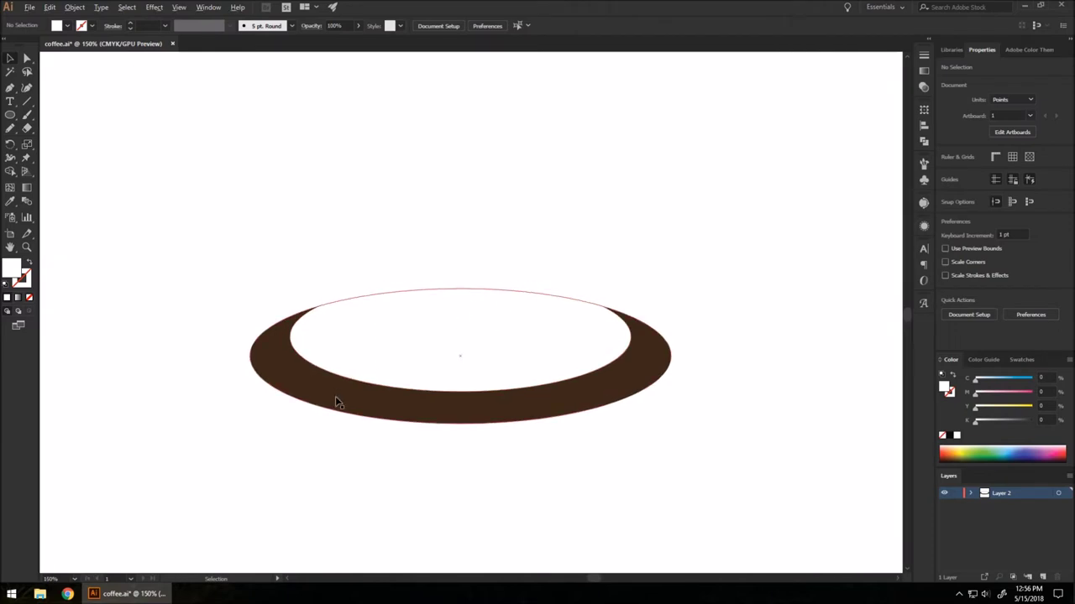
{"action": "left_click_drag", "start_coordinate": [335, 396], "coordinate": [177, 189]}
{"action": "scroll", "coordinate": [379, 390], "scroll_direction": "down", "scroll_amount": 1}
{"action": "left_click_drag", "start_coordinate": [391, 236], "coordinate": [299, 187]}
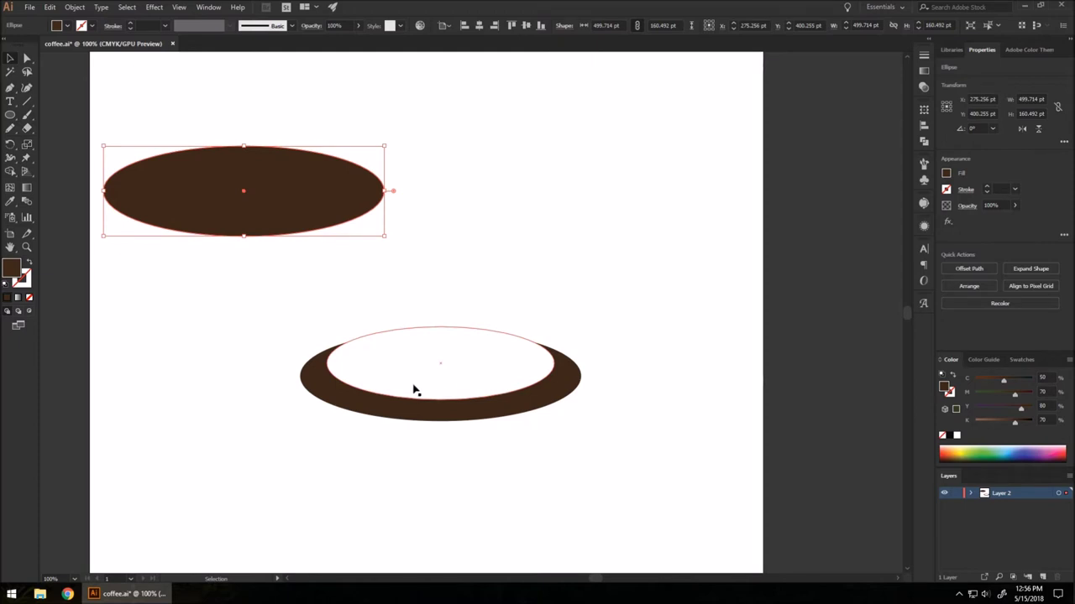
Use Shape Builder to cut the white ellipse and the thin strip above it out of the lower brown ellipse, leaving a saucer crescent
{"action": "scroll", "coordinate": [410, 370], "scroll_direction": "up", "scroll_amount": 1}
{"action": "left_click_drag", "start_coordinate": [545, 477], "coordinate": [345, 279]}
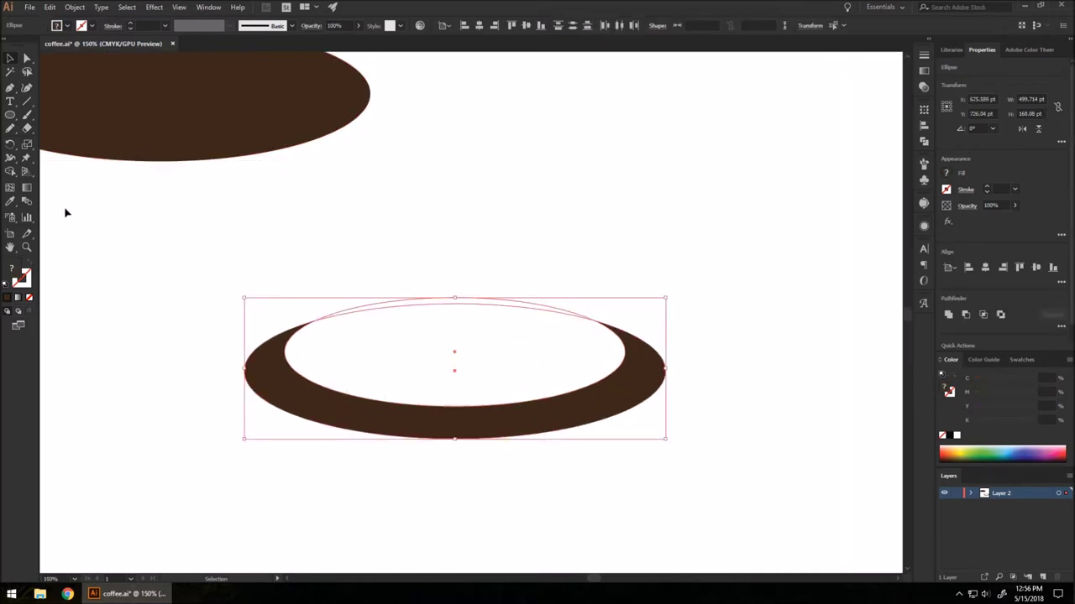
{"action": "left_click", "coordinate": [10, 173]}
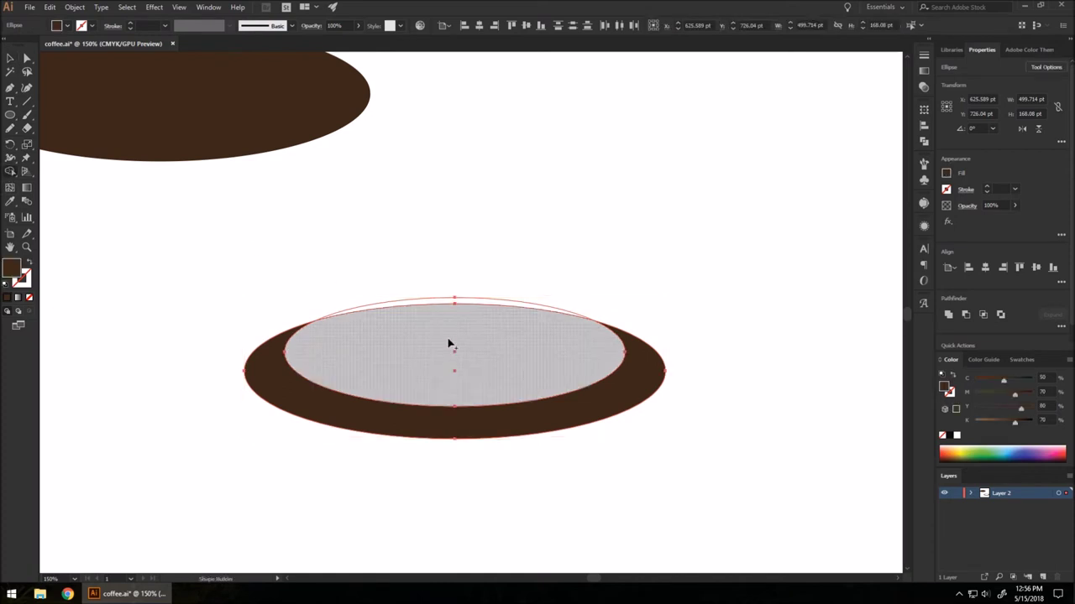
{"action": "left_click_drag", "start_coordinate": [401, 364], "coordinate": [408, 263]}
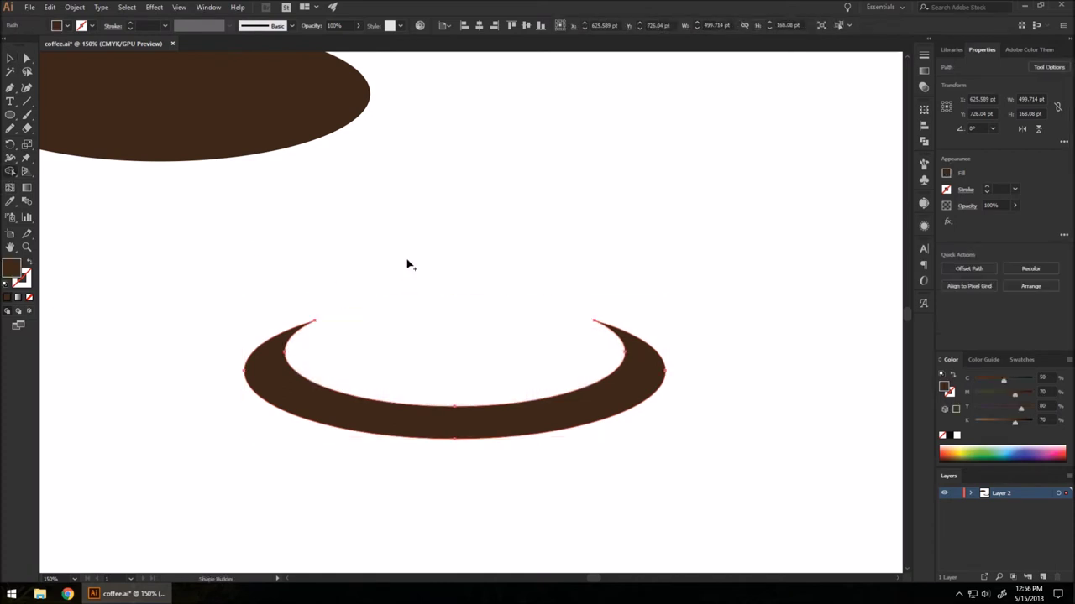
Try moving the saucer crescent up over the spare brown ellipse, and undo the move
{"action": "left_click", "coordinate": [10, 59]}
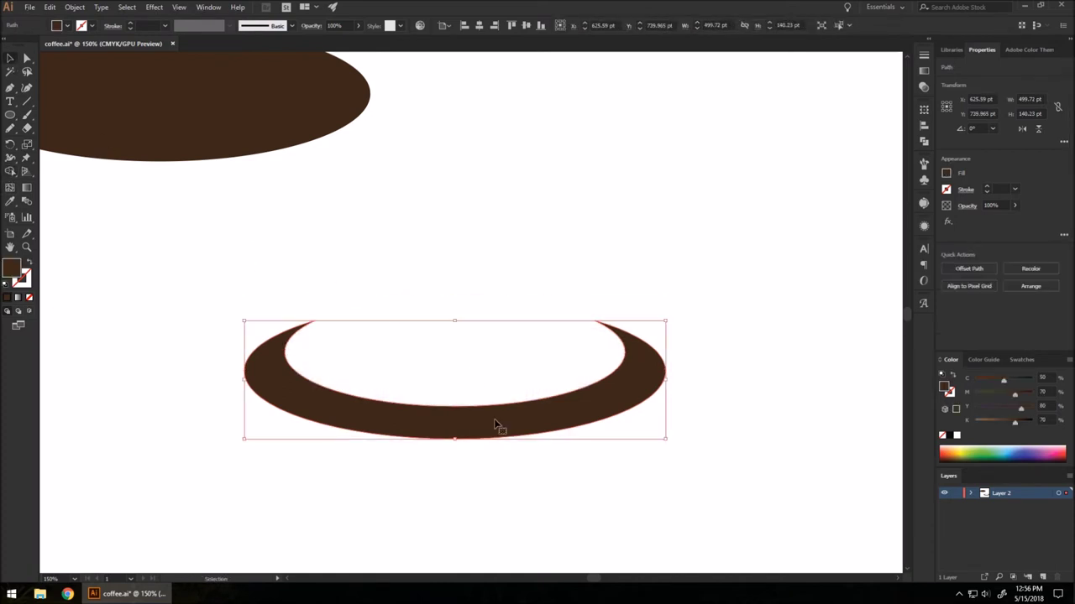
{"action": "left_click_drag", "start_coordinate": [609, 400], "coordinate": [404, 178]}
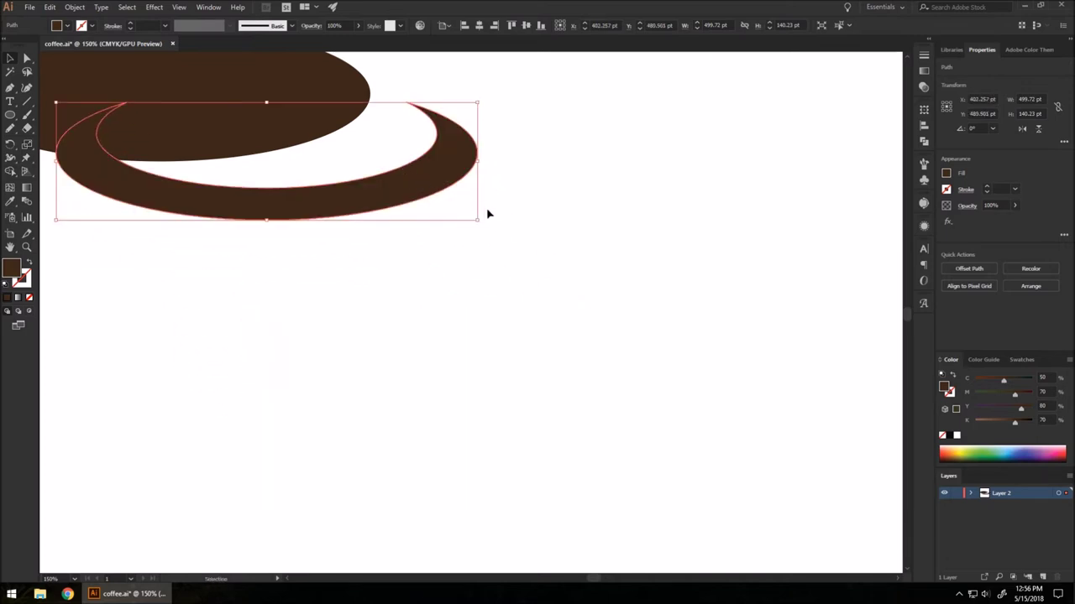
{"action": "key", "text": "ctrl+z"}
{"action": "left_click", "coordinate": [722, 427]}
Centre the spare brown ellipse above the saucer crescent and scale it down to about 319 × 102.5 pt
{"action": "key", "text": "ctrl+minus"}
{"action": "left_click_drag", "start_coordinate": [308, 234], "coordinate": [471, 267]}
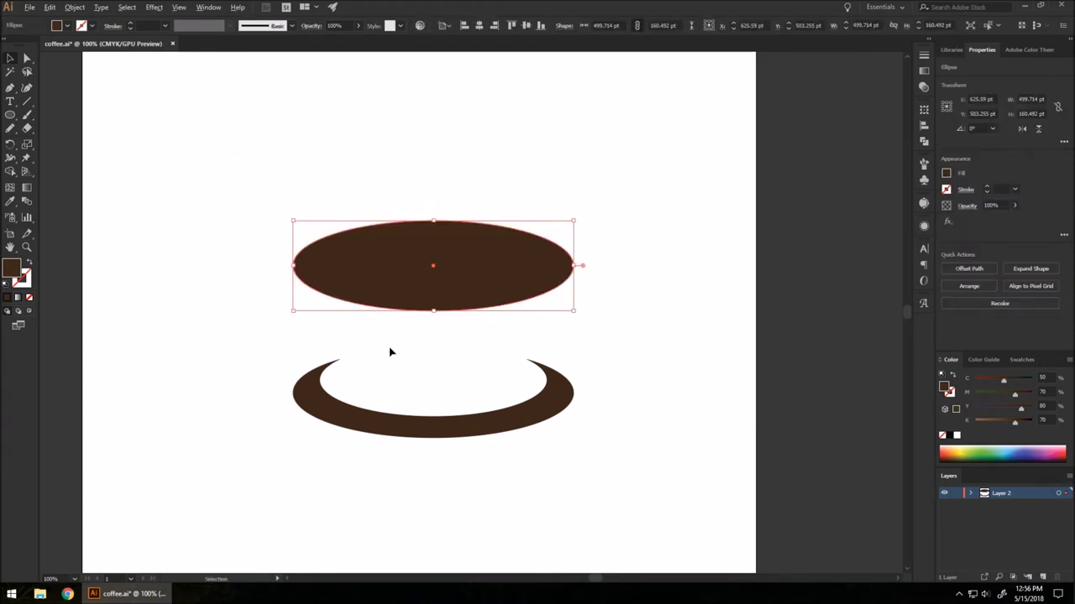
{"action": "key", "text": "ctrl+plus"}
{"action": "left_click_drag", "start_coordinate": [539, 182], "coordinate": [539, 183]}
{"action": "left_click_drag", "start_coordinate": [494, 138], "coordinate": [490, 186]}
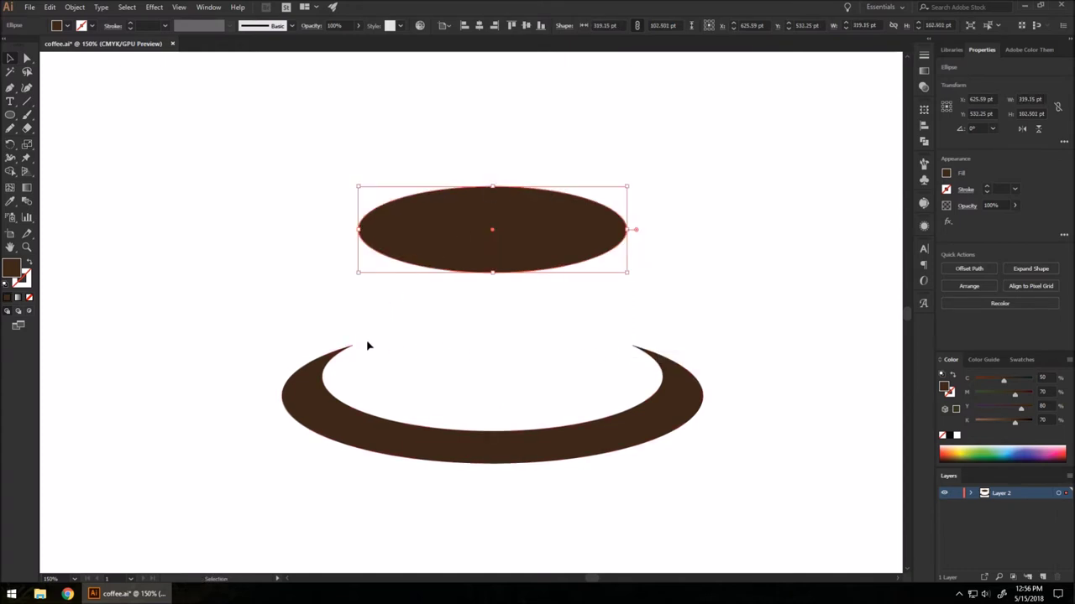
{"action": "left_click", "coordinate": [700, 224]}
Duplicate the smaller brown ellipse, fill the copy with white and align it exactly over the original
{"action": "left_click_drag", "start_coordinate": [556, 223], "coordinate": [597, 209]}
{"action": "left_click", "coordinate": [945, 174]}
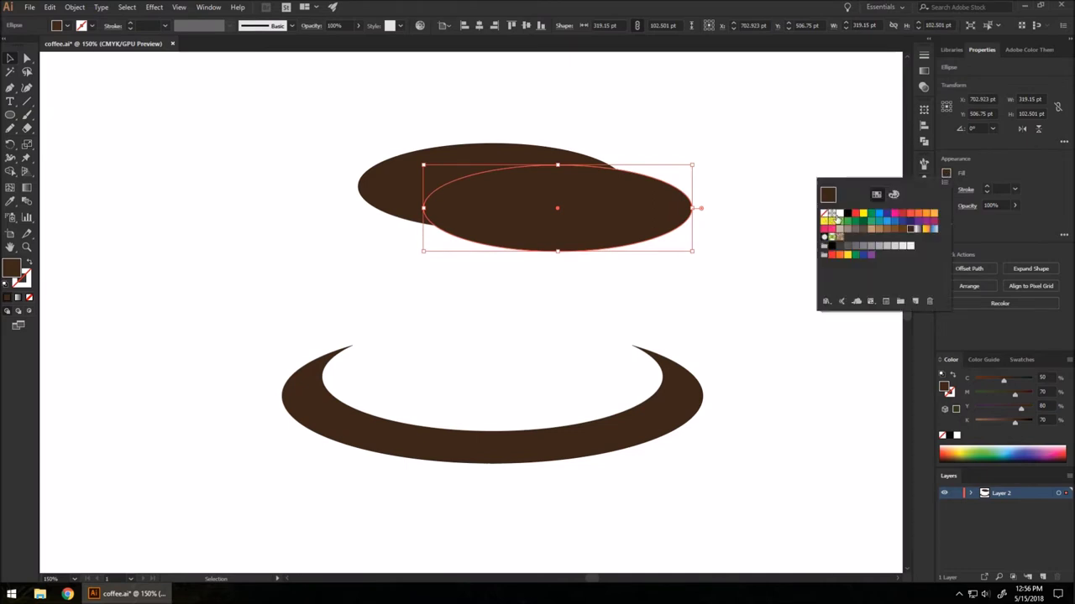
{"action": "left_click", "coordinate": [837, 215]}
{"action": "left_click_drag", "start_coordinate": [621, 199], "coordinate": [532, 188]}
Scale the white ellipse to about 255 × 82 pt and offset it slightly up and right inside the brown one
{"action": "scroll", "coordinate": [492, 151], "scroll_direction": "up", "scroll_amount": 1}
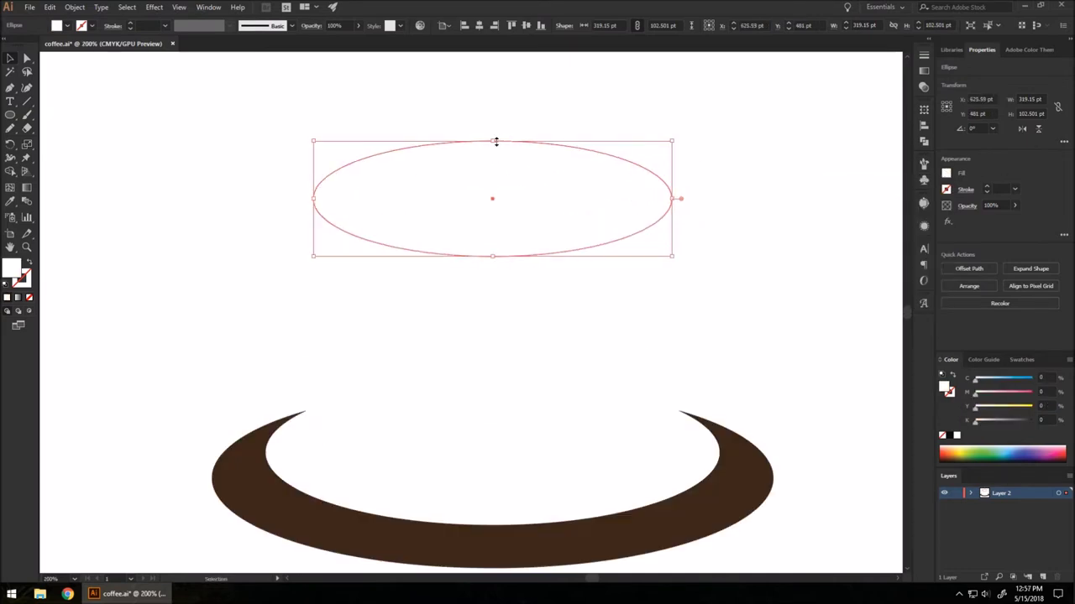
{"action": "left_click_drag", "start_coordinate": [492, 140], "coordinate": [492, 154]}
{"action": "left_click_drag", "start_coordinate": [552, 211], "coordinate": [580, 201]}
{"action": "scroll", "coordinate": [554, 174], "scroll_direction": "up", "scroll_amount": 1}
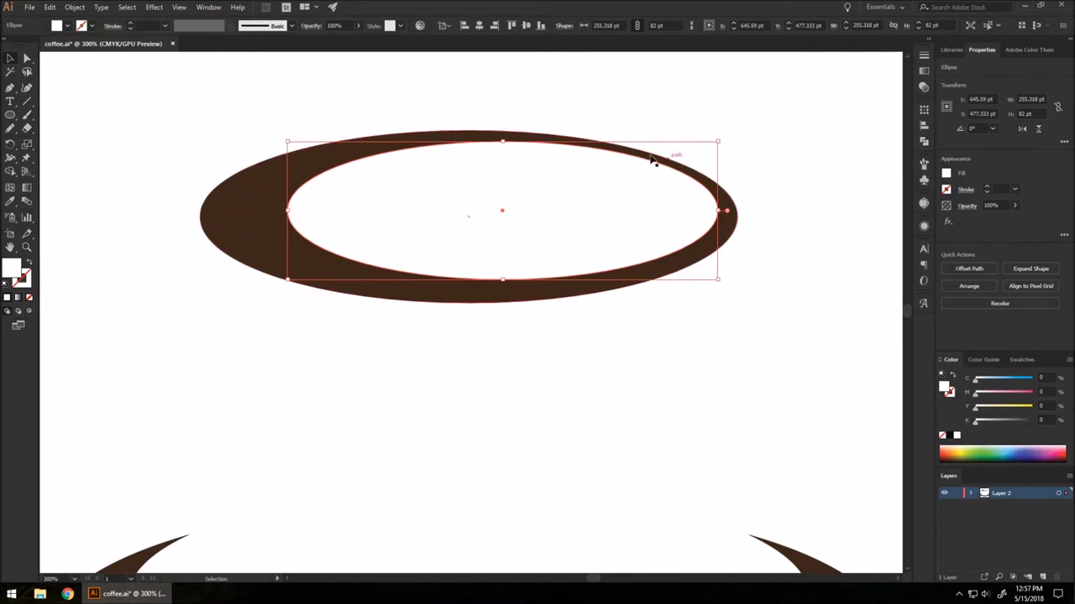
{"action": "left_click", "coordinate": [610, 126]}
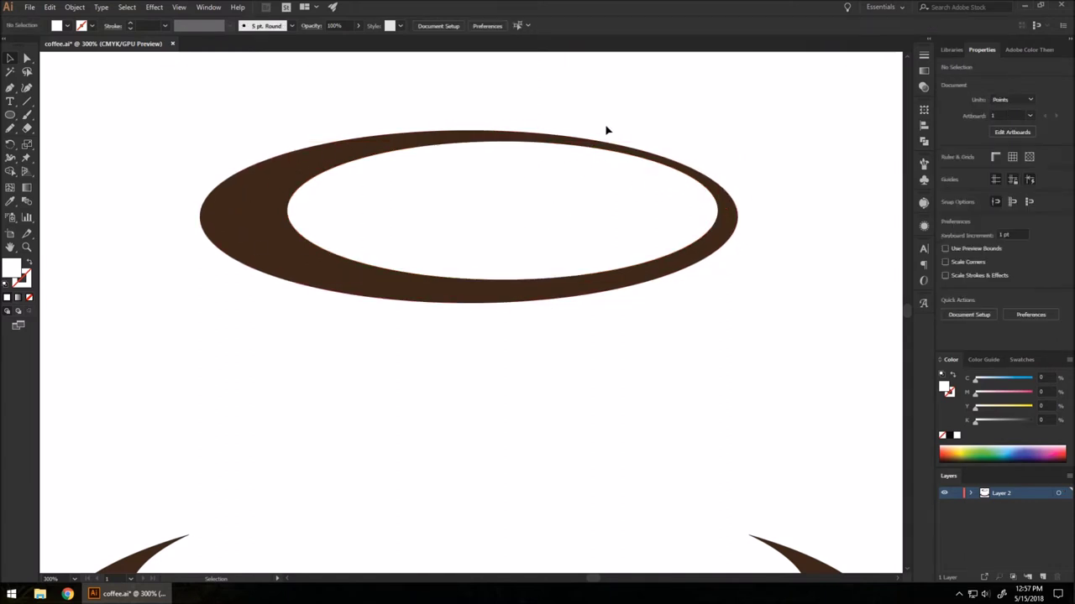
Cut the white ellipse out of the upper brown ellipse with Shape Builder to form the cup's rim
{"action": "scroll", "coordinate": [470, 196], "scroll_direction": "down", "scroll_amount": 2}
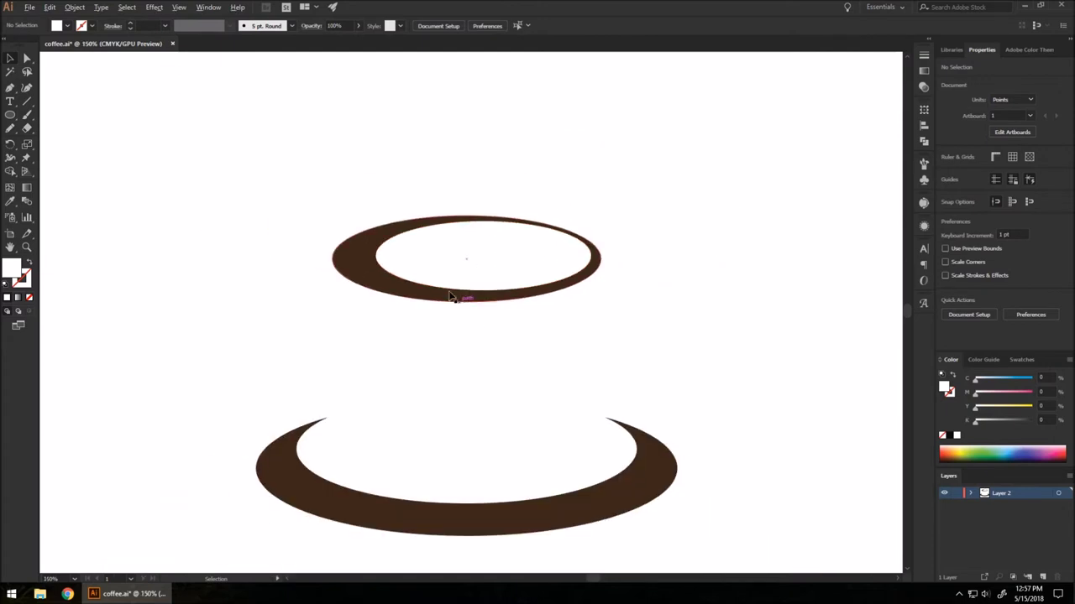
{"action": "scroll", "coordinate": [482, 324], "scroll_direction": "up", "scroll_amount": 1}
{"action": "scroll", "coordinate": [383, 220], "scroll_direction": "up", "scroll_amount": 1}
{"action": "scroll", "coordinate": [430, 239], "scroll_direction": "down", "scroll_amount": 1}
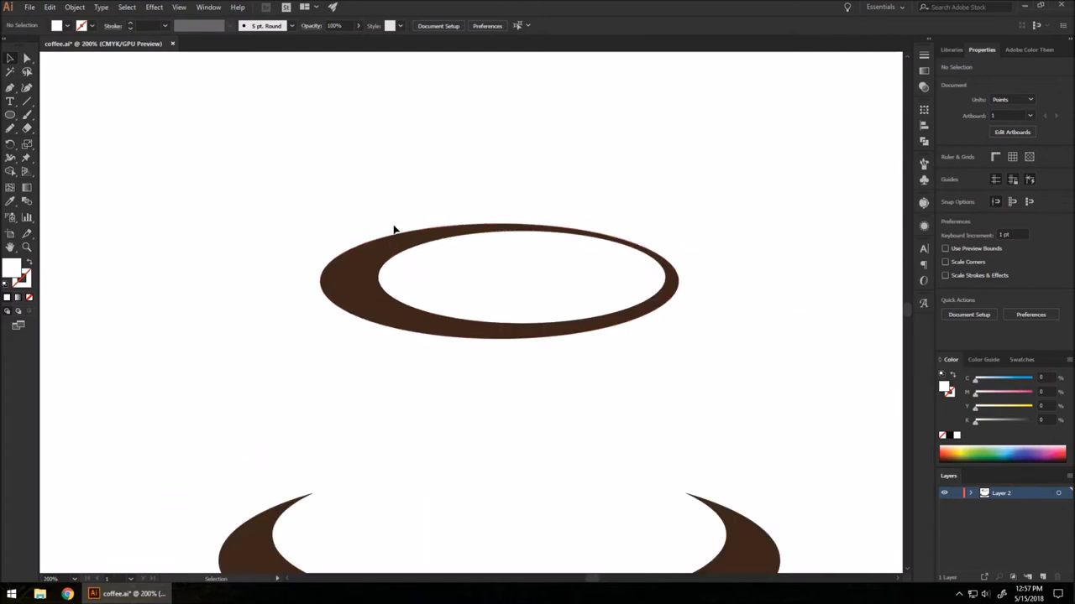
{"action": "scroll", "coordinate": [400, 248], "scroll_direction": "down", "scroll_amount": 1}
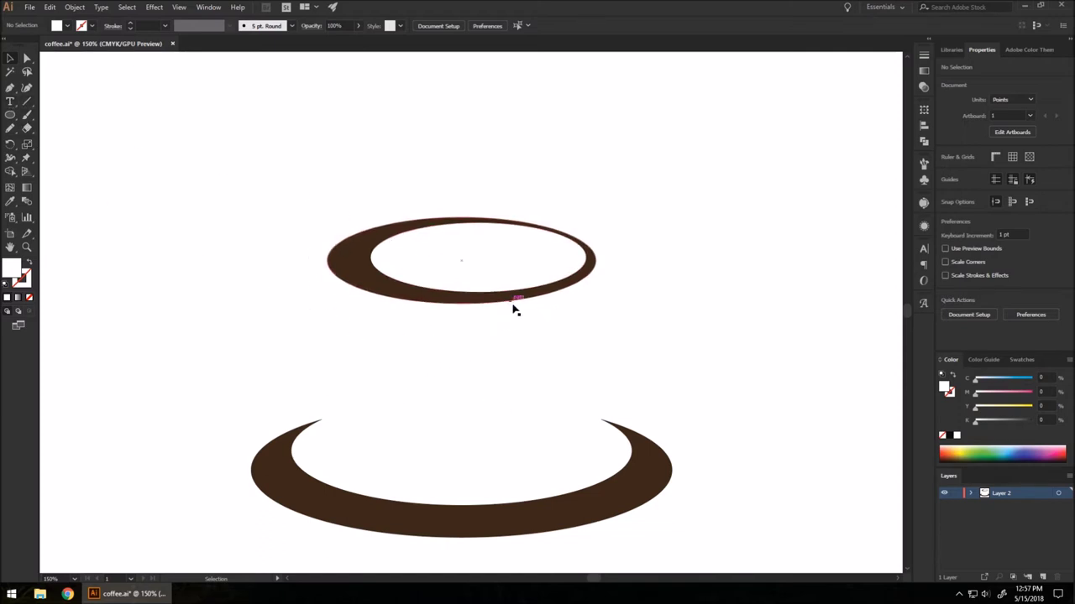
{"action": "left_click_drag", "start_coordinate": [366, 191], "coordinate": [547, 334]}
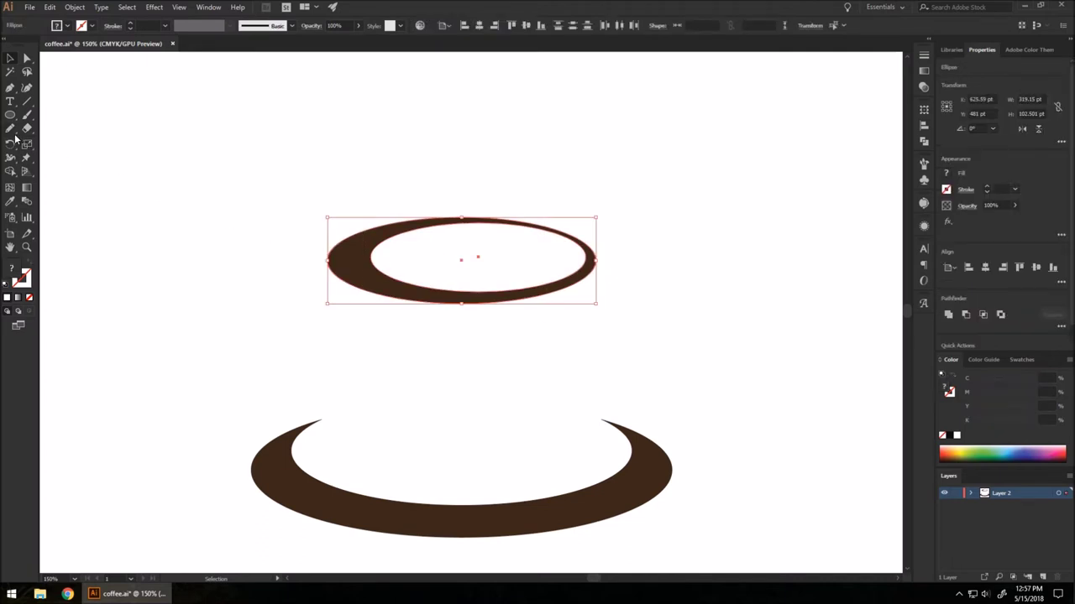
{"action": "left_click", "coordinate": [10, 172]}
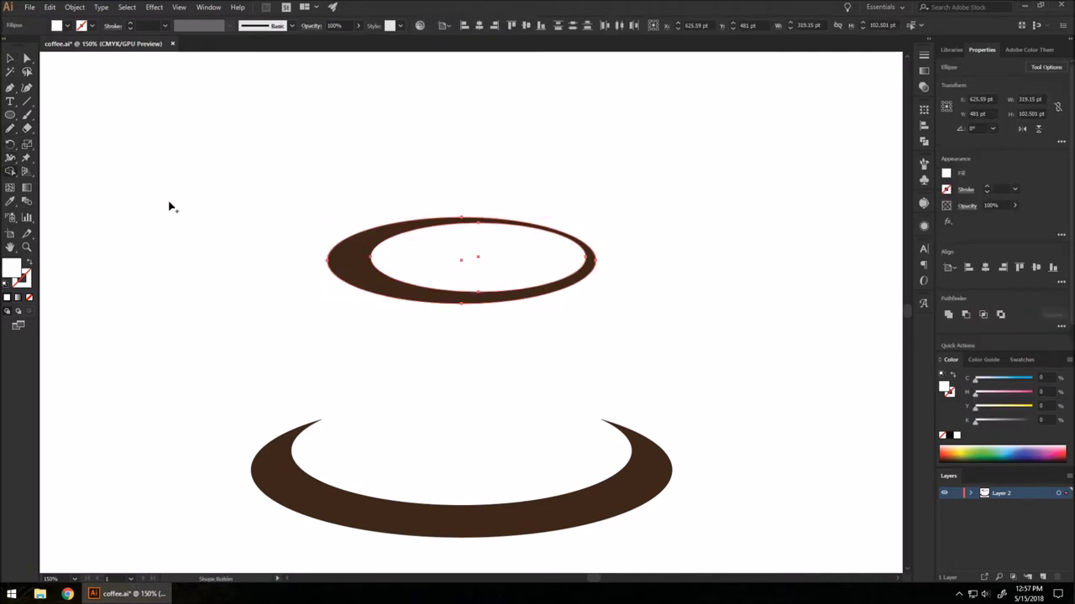
{"action": "left_click", "coordinate": [458, 246]}
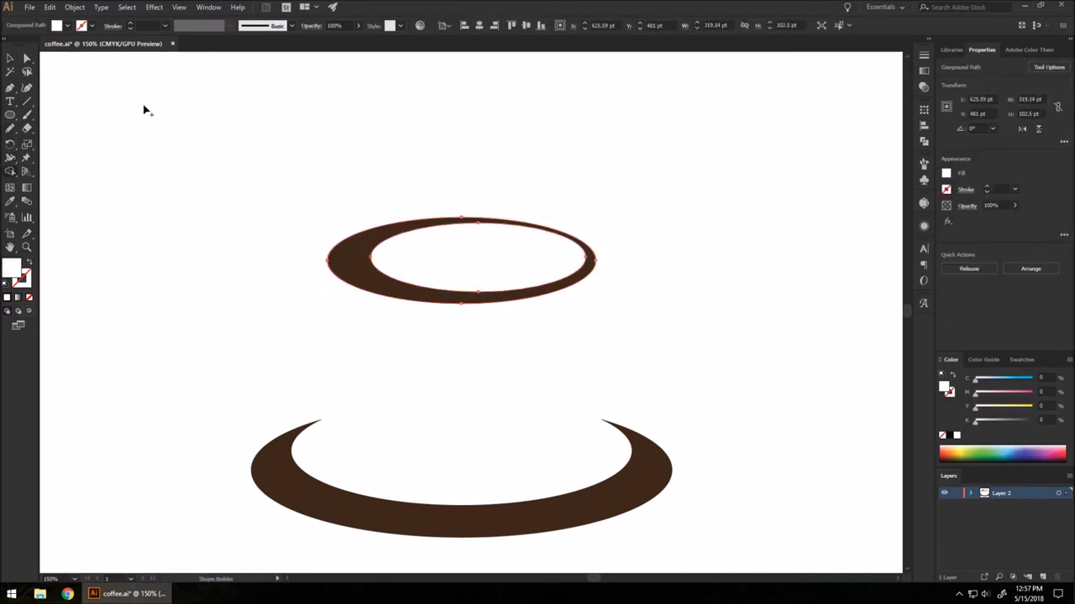
Try moving the cup rim down over the saucer, and undo the move
{"action": "left_click", "coordinate": [10, 57]}
{"action": "left_click_drag", "start_coordinate": [359, 260], "coordinate": [192, 430]}
{"action": "left_click", "coordinate": [525, 422]}
{"action": "key", "text": "ctrl+z"}
{"action": "left_click", "coordinate": [595, 318]}
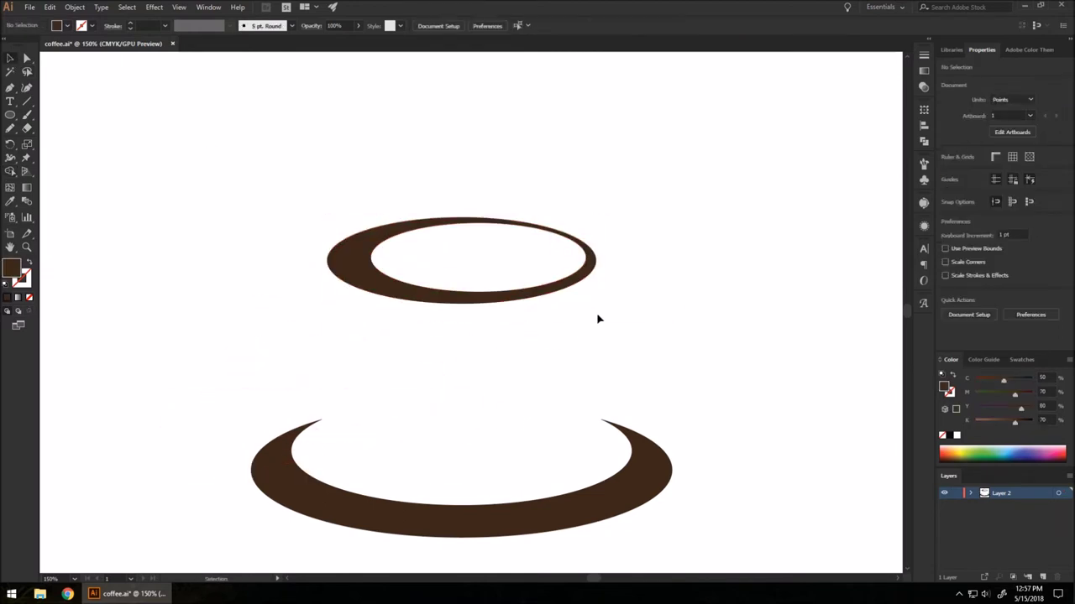
Draw the cup's curved bowl with the Pen tool as a brown crescent from the rim's left edge to a point below its right edge
{"action": "left_click", "coordinate": [10, 89]}
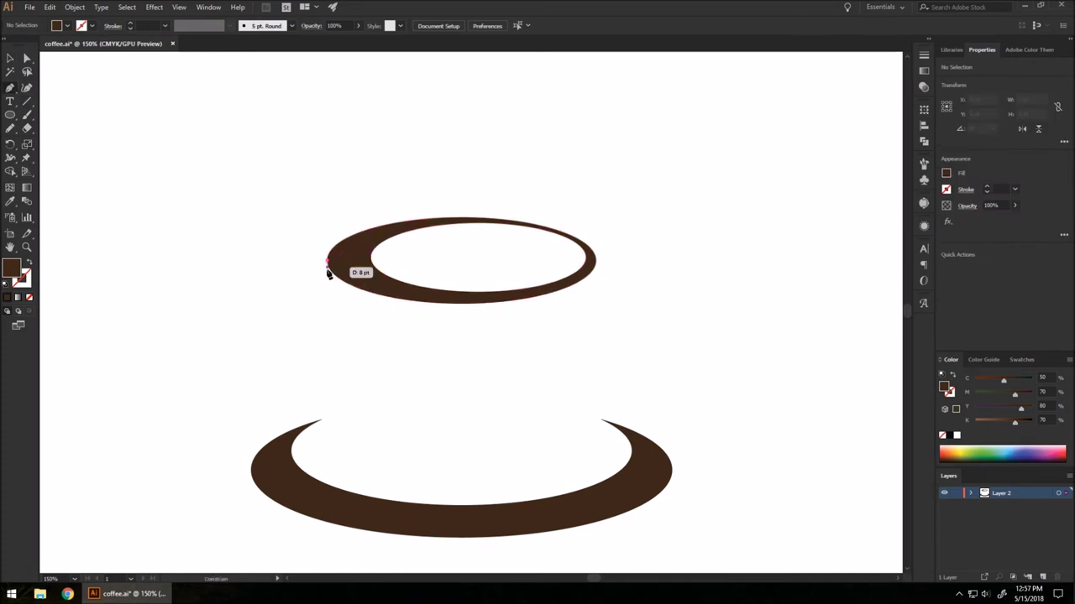
{"action": "left_click_drag", "start_coordinate": [461, 395], "coordinate": [583, 392]}
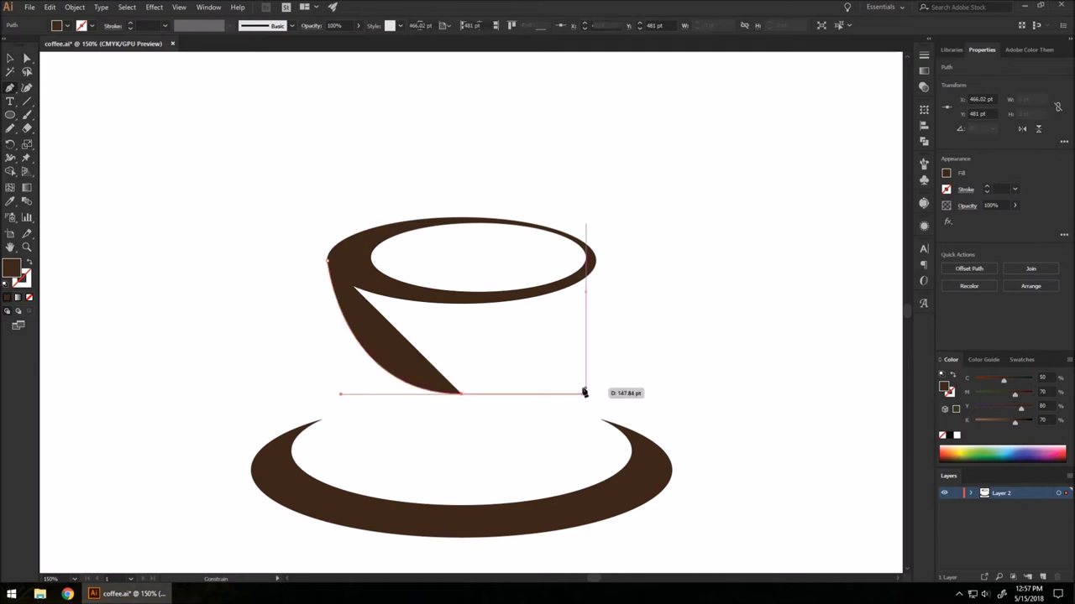
{"action": "left_click", "coordinate": [596, 295]}
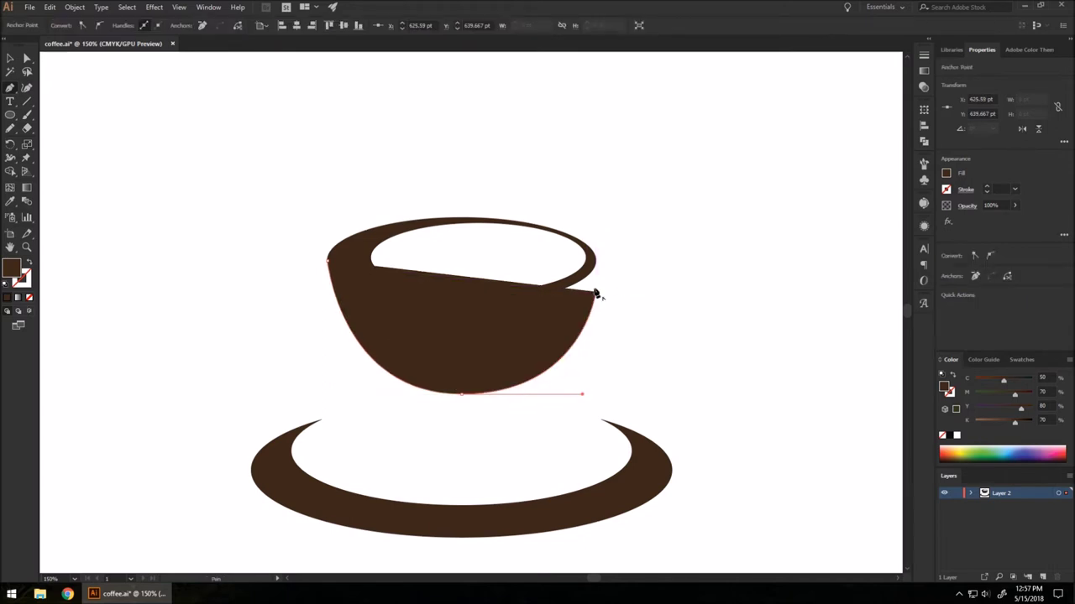
{"action": "left_click_drag", "start_coordinate": [595, 294], "coordinate": [391, 370]}
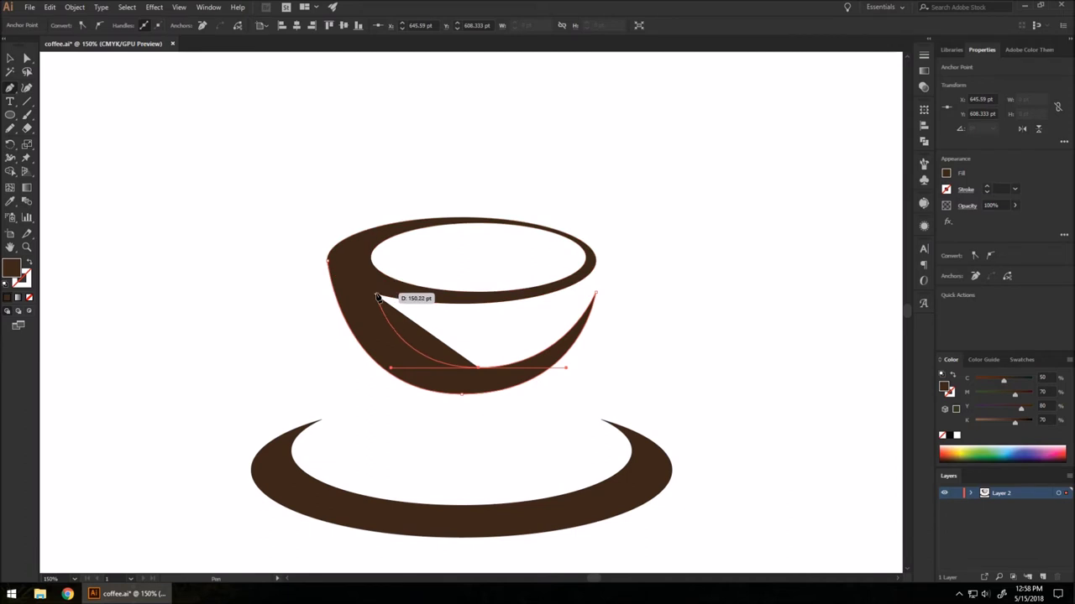
{"action": "left_click", "coordinate": [375, 294]}
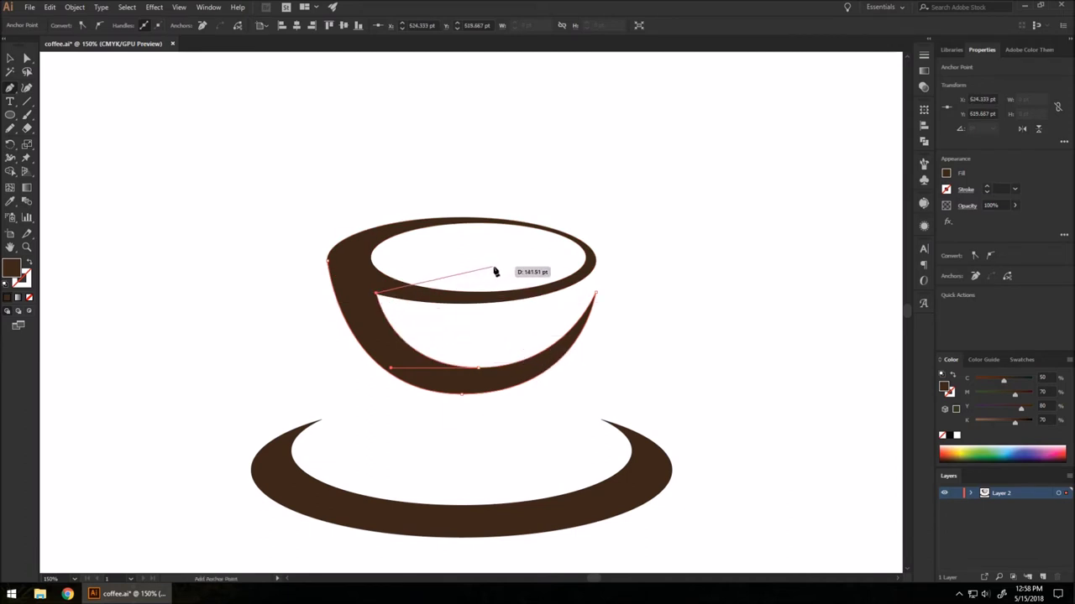
{"action": "left_click", "coordinate": [10, 58]}
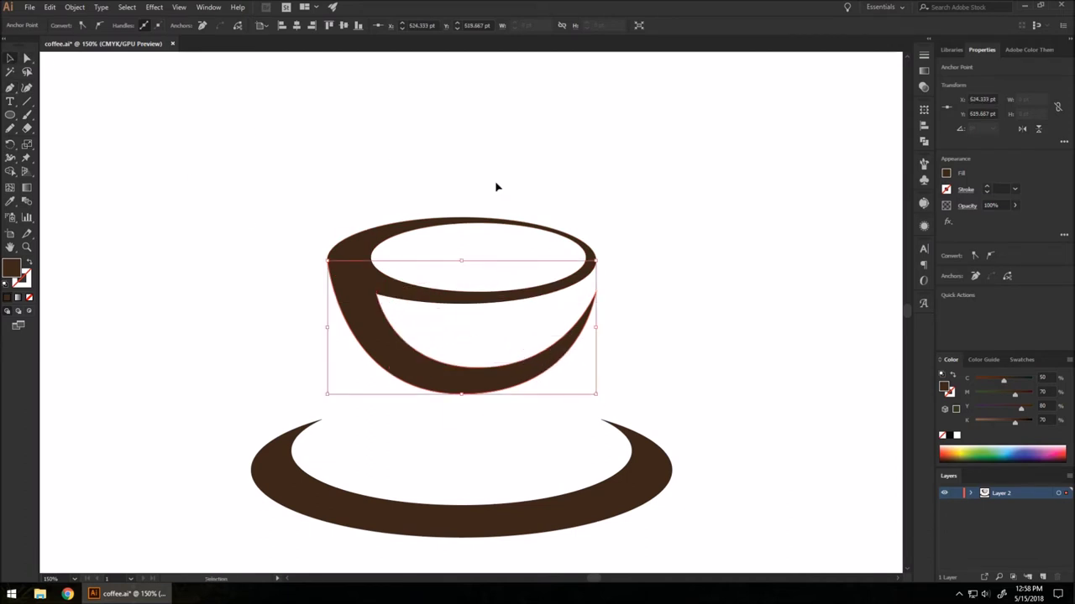
{"action": "left_click", "coordinate": [652, 204]}
{"action": "scroll", "coordinate": [591, 358], "scroll_direction": "down", "scroll_amount": 1}
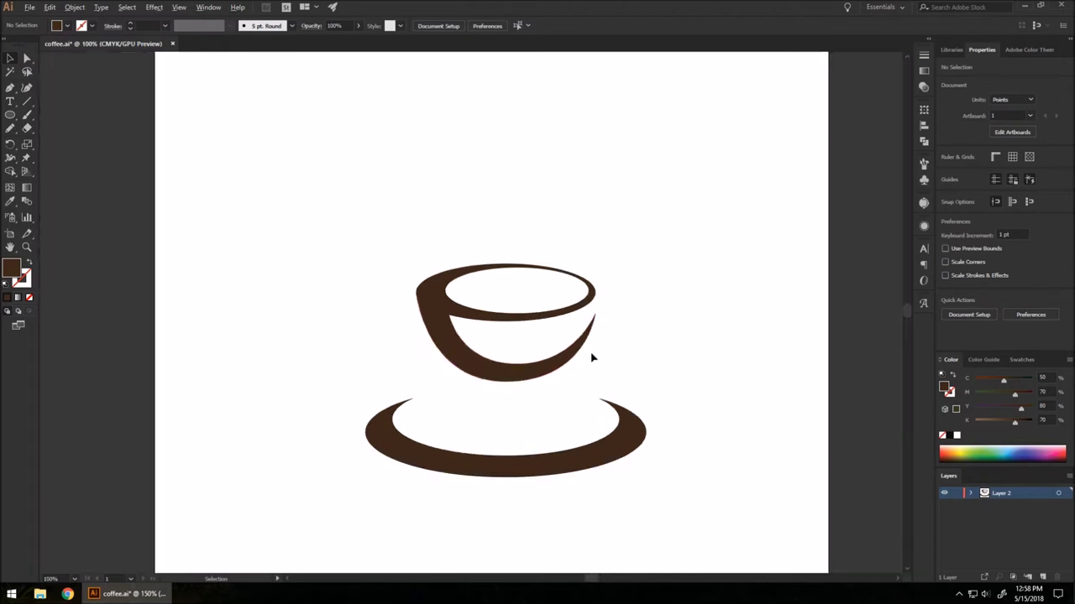
Shift the bowl's inner upper-left anchor onto the rim's lower edge and its inner bottom anchor slightly left with Direct Selection
{"action": "left_click", "coordinate": [507, 368]}
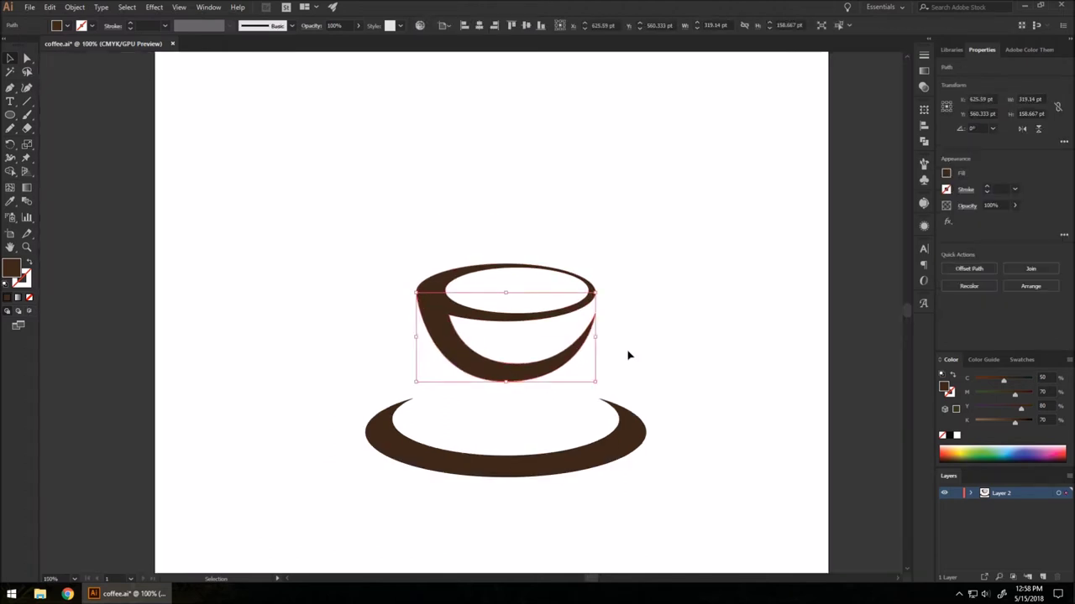
{"action": "scroll", "coordinate": [603, 364], "scroll_direction": "up", "scroll_amount": 1}
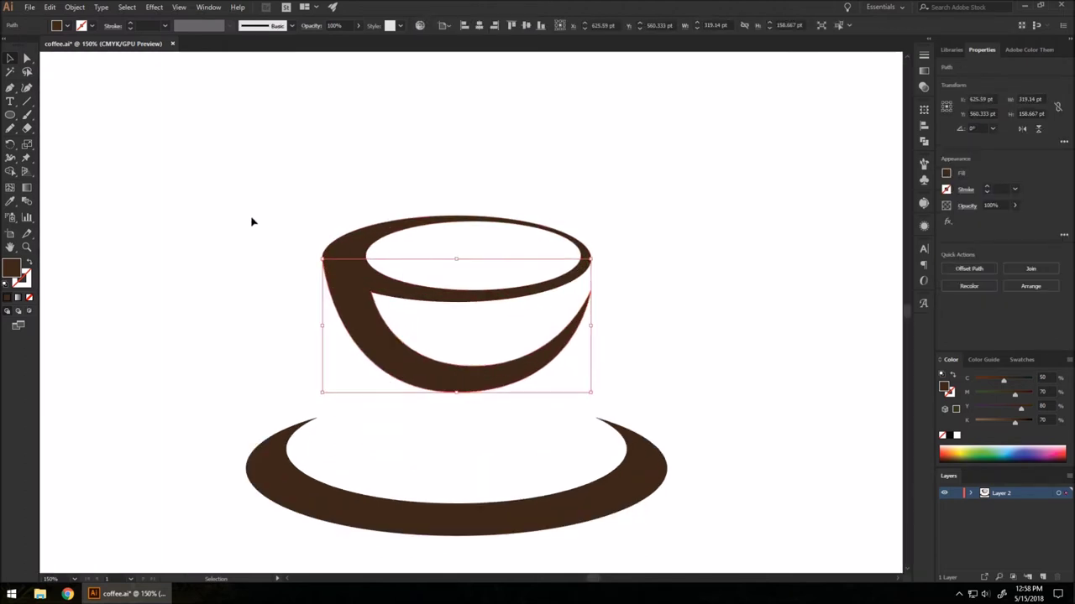
{"action": "left_click", "coordinate": [27, 58]}
{"action": "scroll", "coordinate": [382, 305], "scroll_direction": "up", "scroll_amount": 1}
{"action": "scroll", "coordinate": [382, 305], "scroll_direction": "up", "scroll_amount": 1}
{"action": "left_click", "coordinate": [362, 286]}
{"action": "left_click_drag", "start_coordinate": [361, 286], "coordinate": [349, 281]}
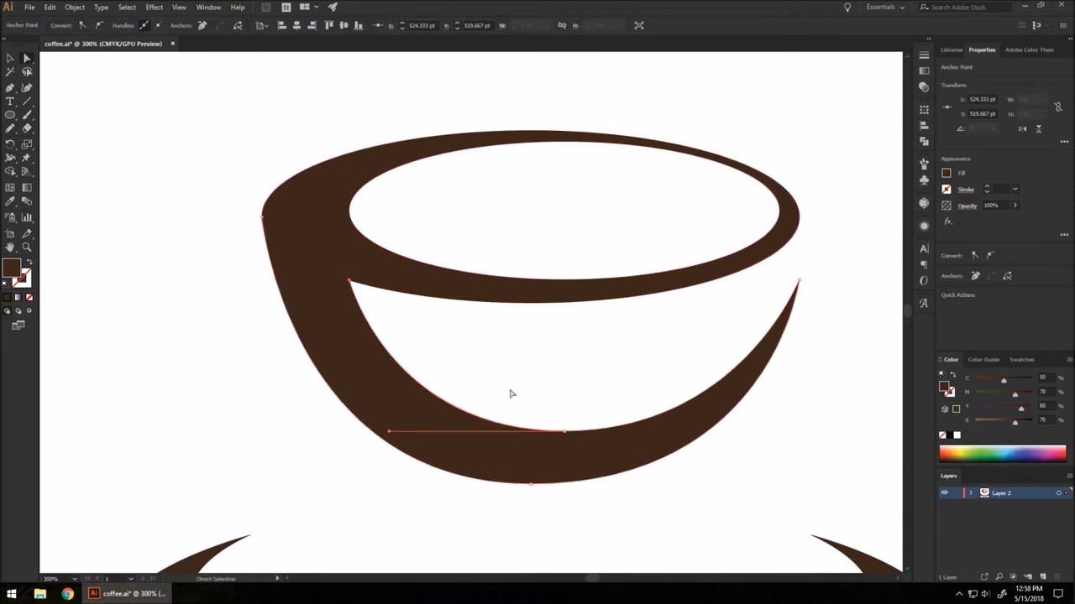
{"action": "left_click_drag", "start_coordinate": [562, 440], "coordinate": [549, 434]}
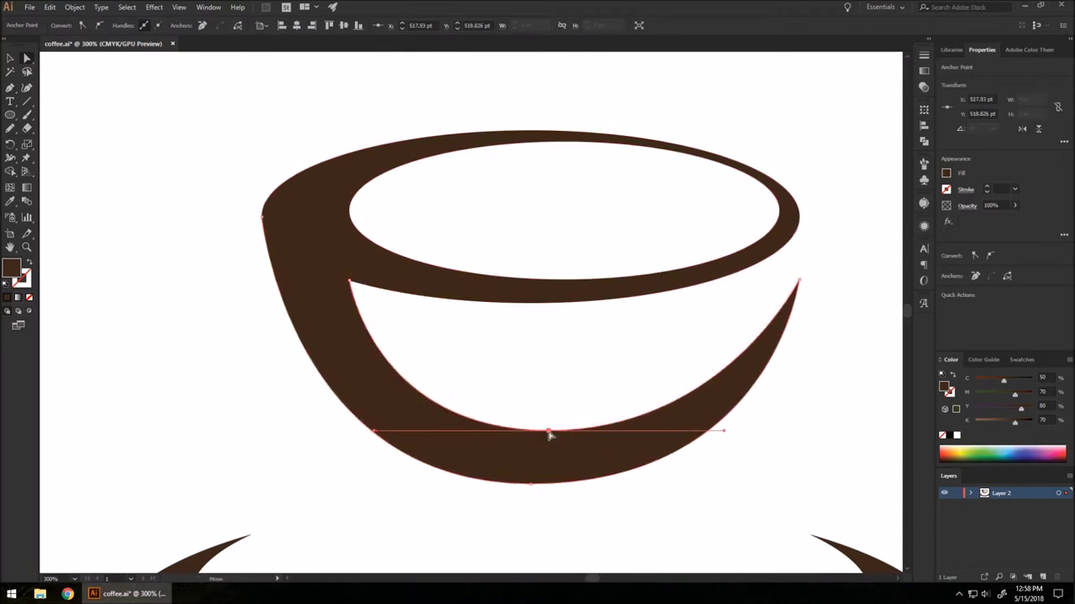
Pull the anchor at the bowl's right tip slightly down and inward, away from the rim
{"action": "left_click", "coordinate": [804, 406]}
{"action": "left_click_drag", "start_coordinate": [799, 282], "coordinate": [797, 289]}
{"action": "left_click", "coordinate": [828, 328]}
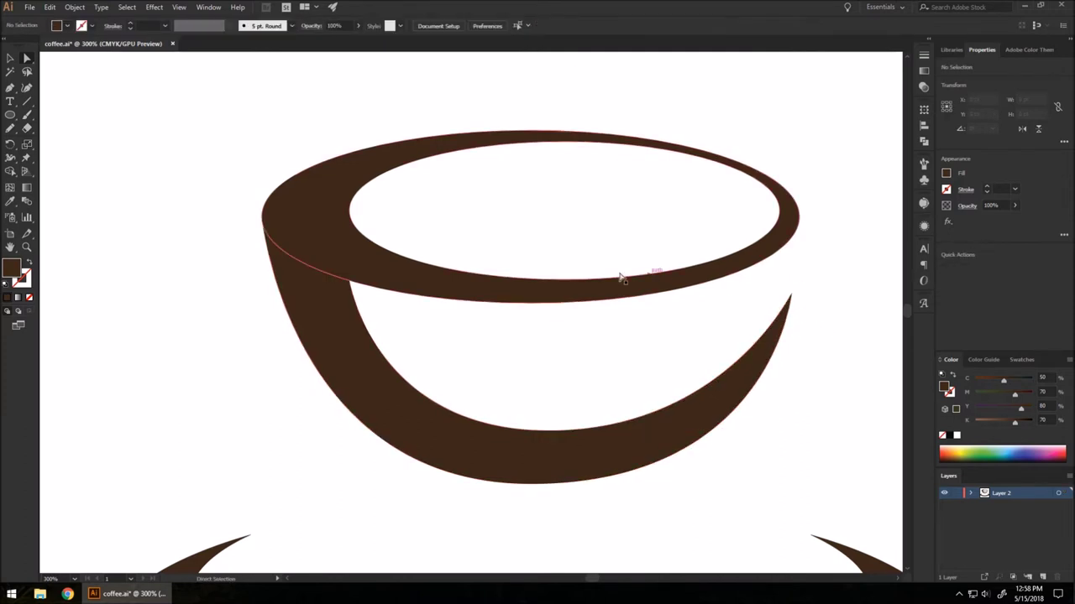
{"action": "key", "text": "ctrl+0"}
{"action": "scroll", "coordinate": [646, 319], "scroll_direction": "up", "scroll_amount": 1}
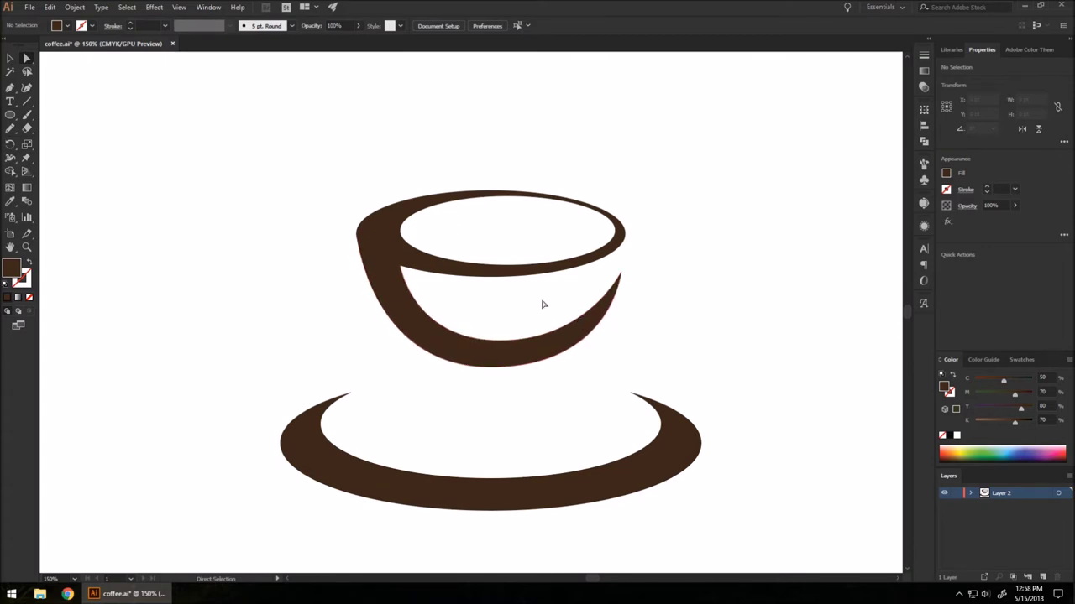
{"action": "left_click", "coordinate": [10, 59]}
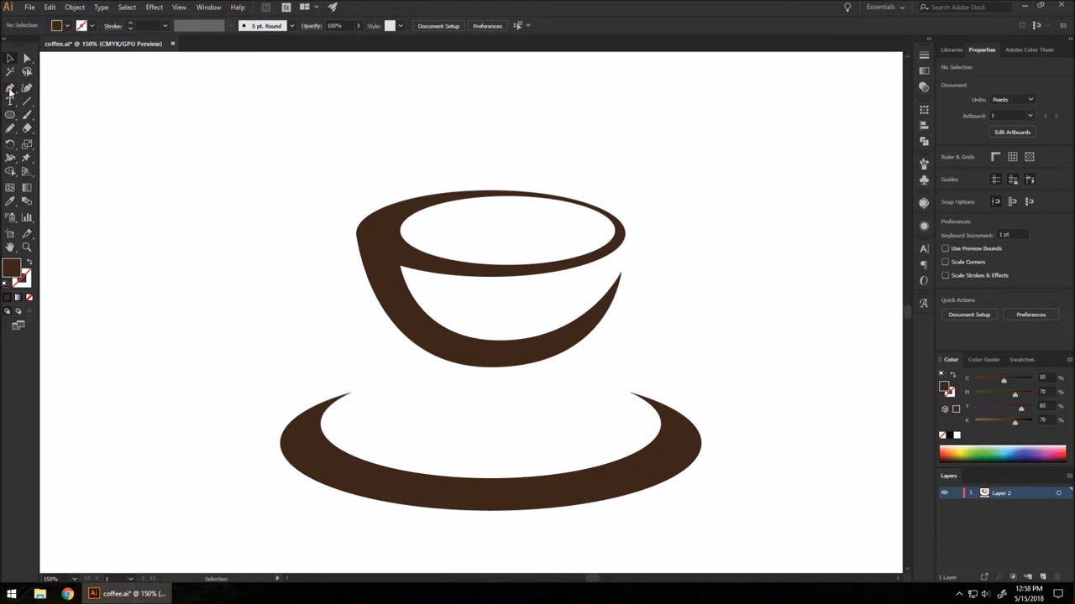
Draw the cup handle with the Pen tool as an open curve from beside the rim, looping outward and down to beside the bowl's lower right side
{"action": "left_click", "coordinate": [10, 89]}
{"action": "left_click", "coordinate": [643, 219]}
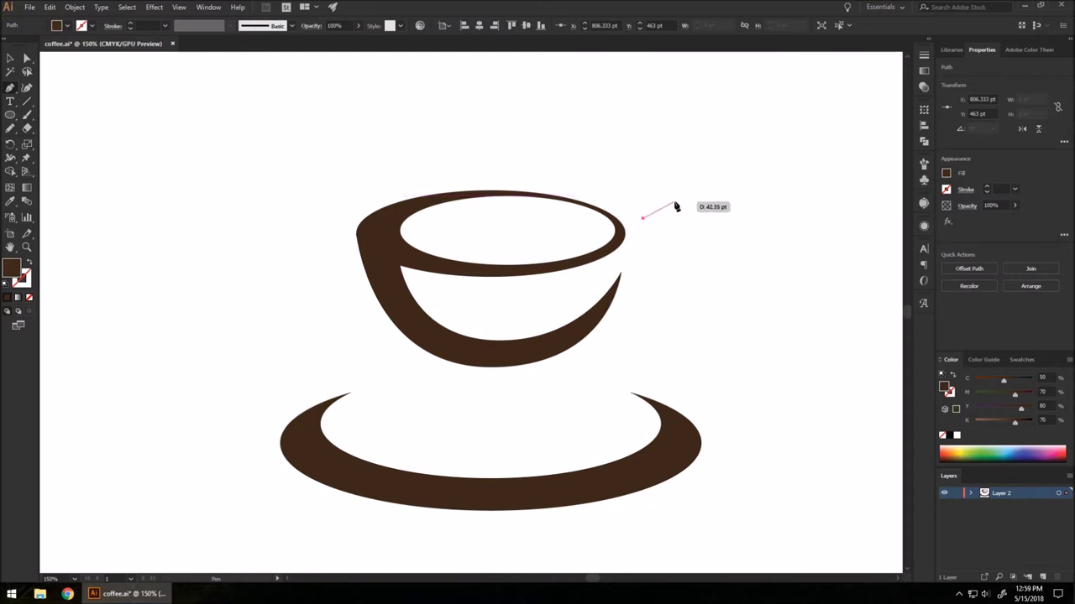
{"action": "left_click", "coordinate": [671, 197]}
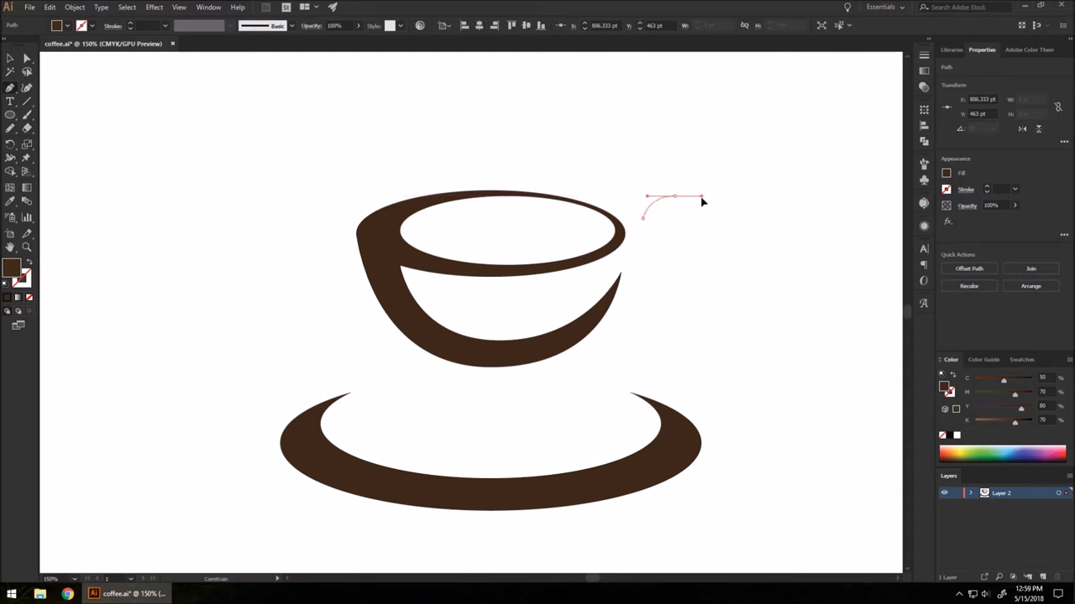
{"action": "left_click_drag", "start_coordinate": [700, 225], "coordinate": [698, 243]}
{"action": "left_click_drag", "start_coordinate": [635, 302], "coordinate": [588, 324]}
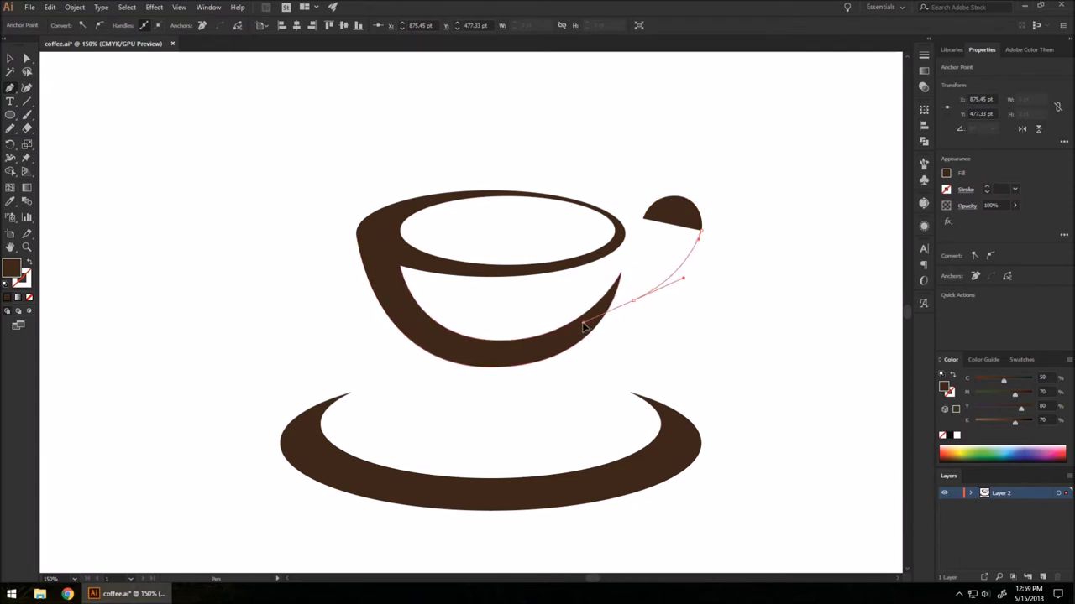
{"action": "left_click_drag", "start_coordinate": [584, 326], "coordinate": [583, 326]}
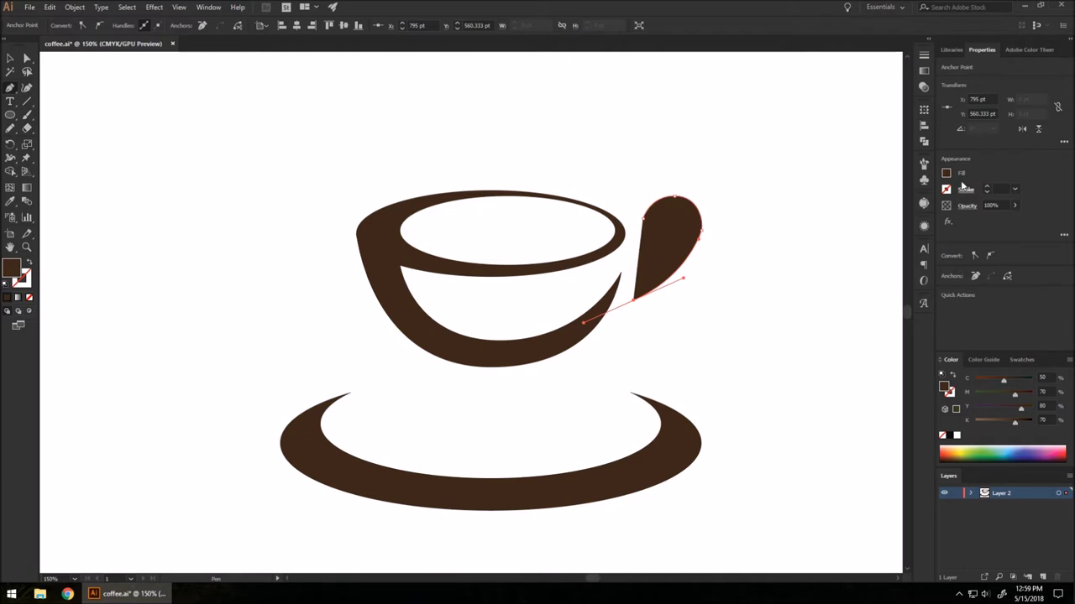
Remove the handle path's fill and give it a dark brown stroke of 27 pt
{"action": "left_click", "coordinate": [947, 174]}
{"action": "left_click", "coordinate": [823, 214]}
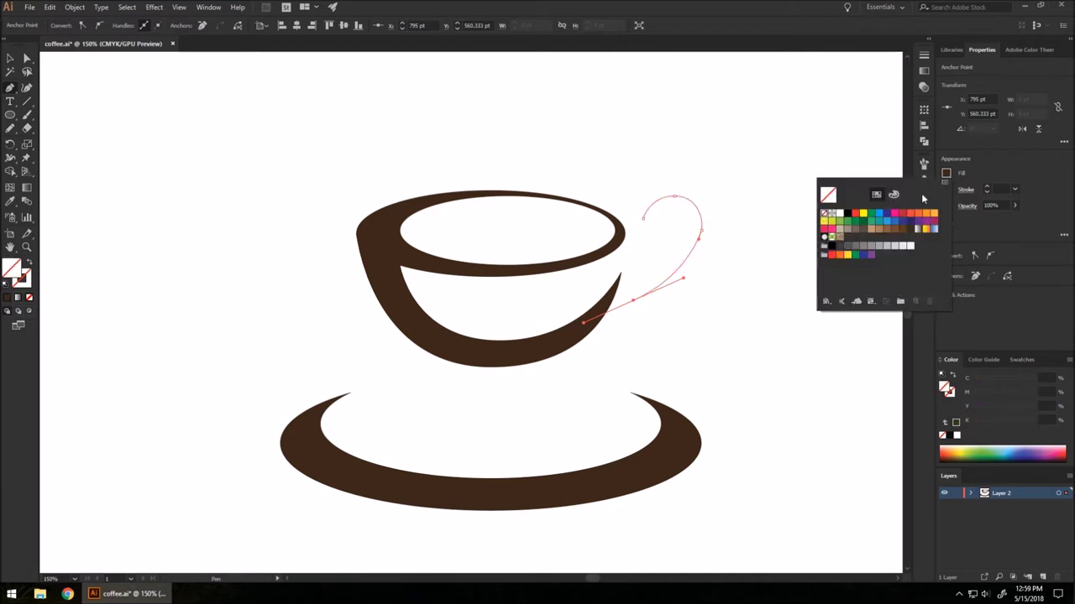
{"action": "left_click", "coordinate": [946, 190]}
{"action": "left_click", "coordinate": [909, 250]}
{"action": "left_click", "coordinate": [987, 187]}
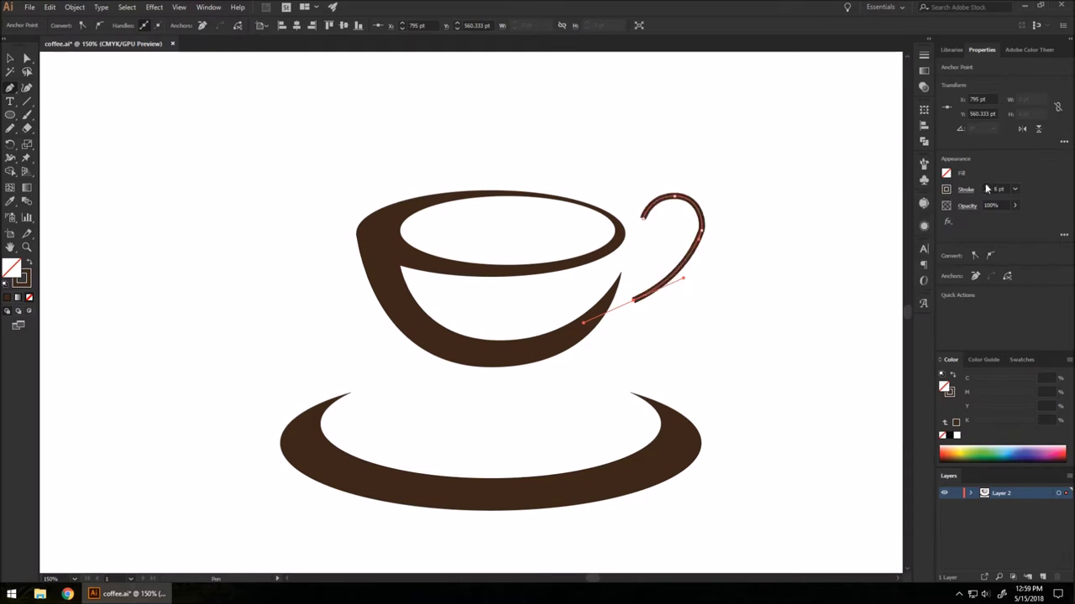
{"action": "left_click", "coordinate": [987, 187]}
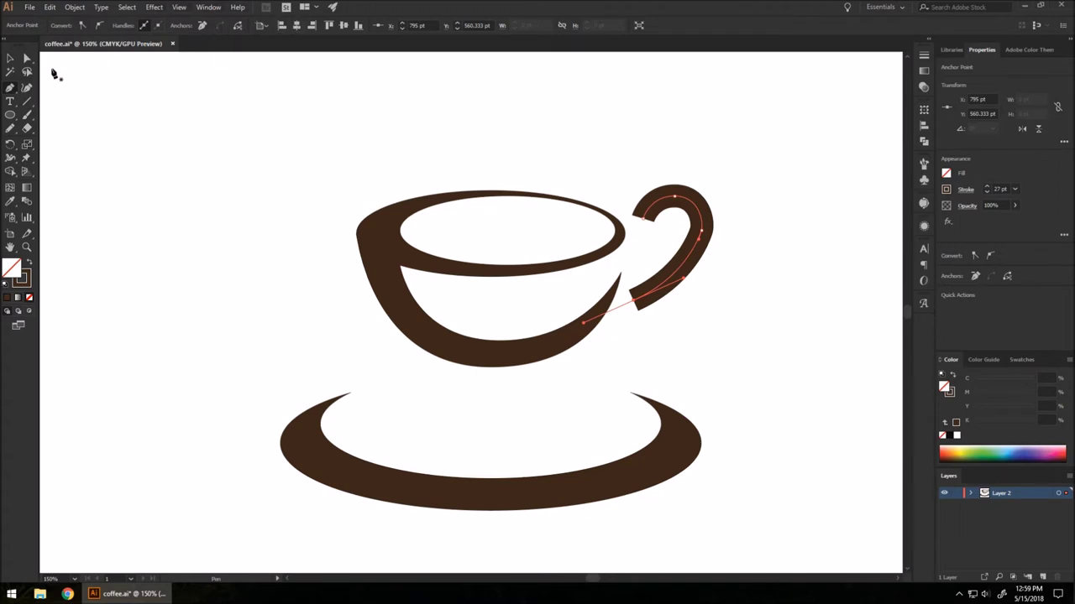
Apply the lens-shaped width profile that tapers at both ends to the handle's stroke
{"action": "left_click", "coordinate": [927, 59]}
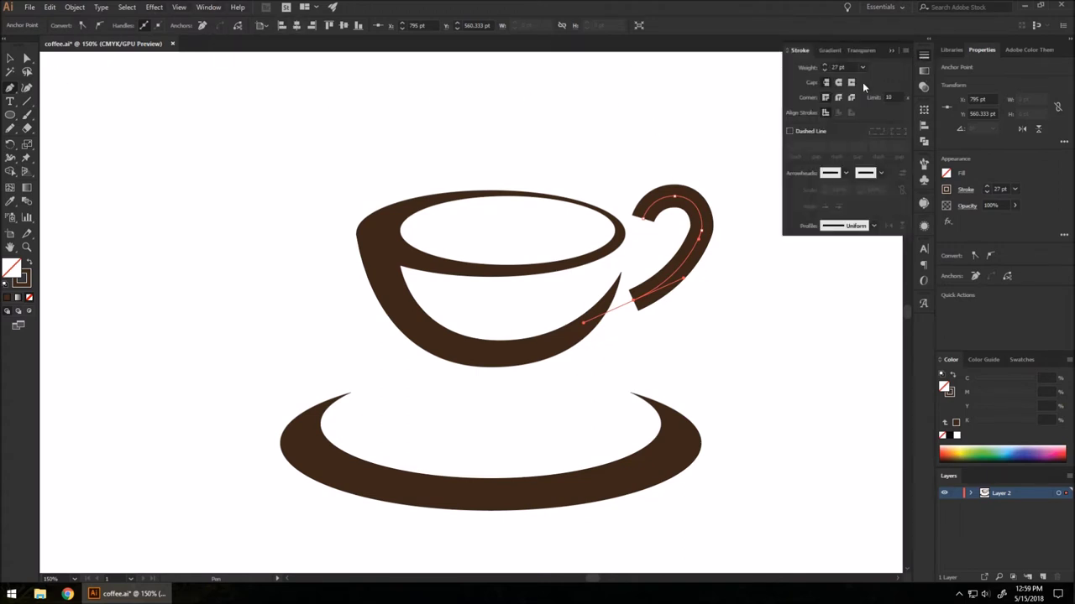
{"action": "left_click", "coordinate": [873, 227]}
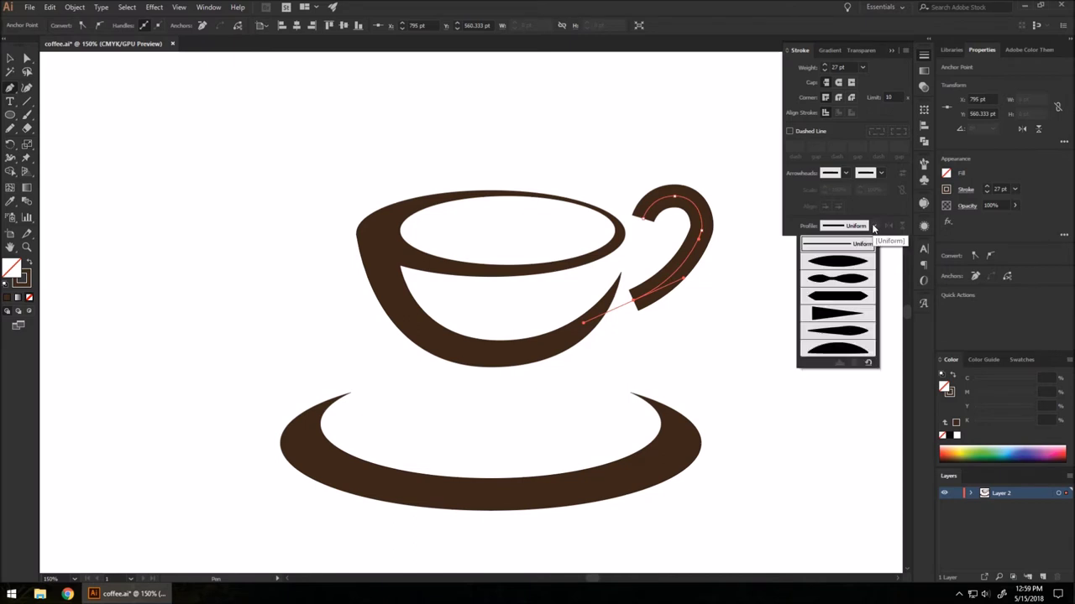
{"action": "left_click", "coordinate": [831, 265]}
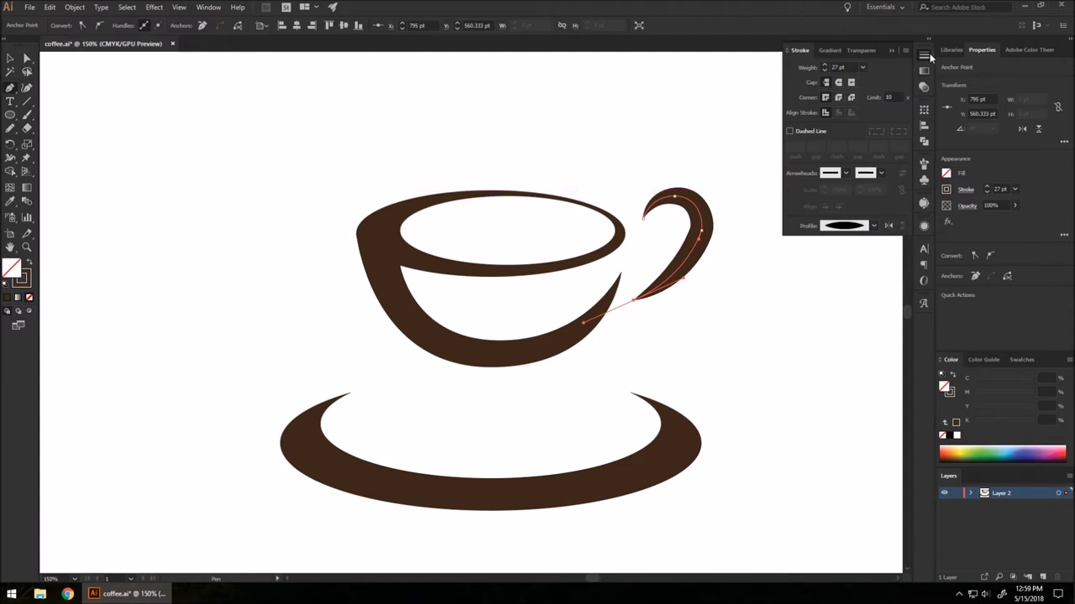
{"action": "left_click", "coordinate": [926, 57]}
Smooth the handle's outer bend by moving its right anchor slightly up and outward with Direct Selection
{"action": "scroll", "coordinate": [731, 231], "scroll_direction": "up", "scroll_amount": 1}
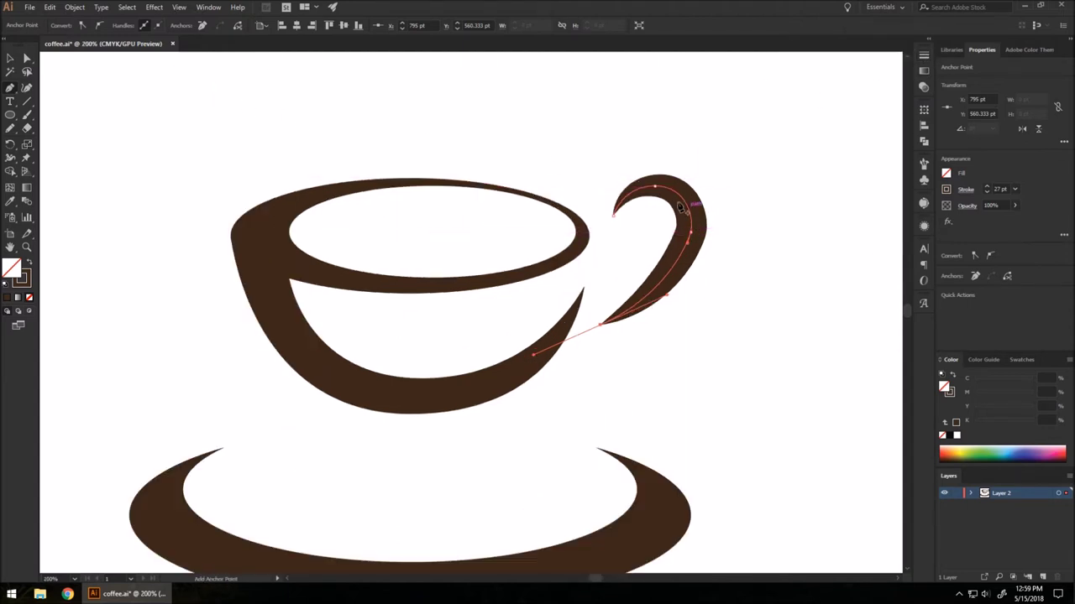
{"action": "left_click", "coordinate": [28, 59]}
{"action": "mouse_move", "coordinate": [693, 243]}
{"action": "left_mouse_down"}
{"action": "mouse_move", "coordinate": [687, 269]}
{"action": "mouse_move", "coordinate": [705, 228]}
{"action": "left_mouse_up"}
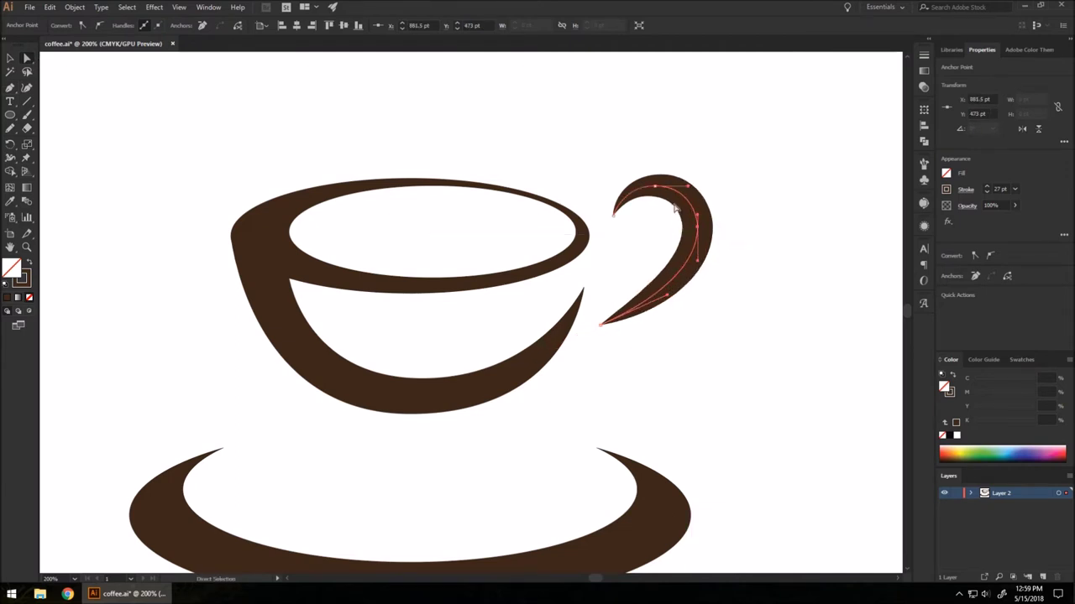
{"action": "left_click", "coordinate": [750, 206]}
Reduce the handle's stroke weight to 23 pt
{"action": "key", "text": "ctrl+minus"}
{"action": "key", "text": "ctrl+plus"}
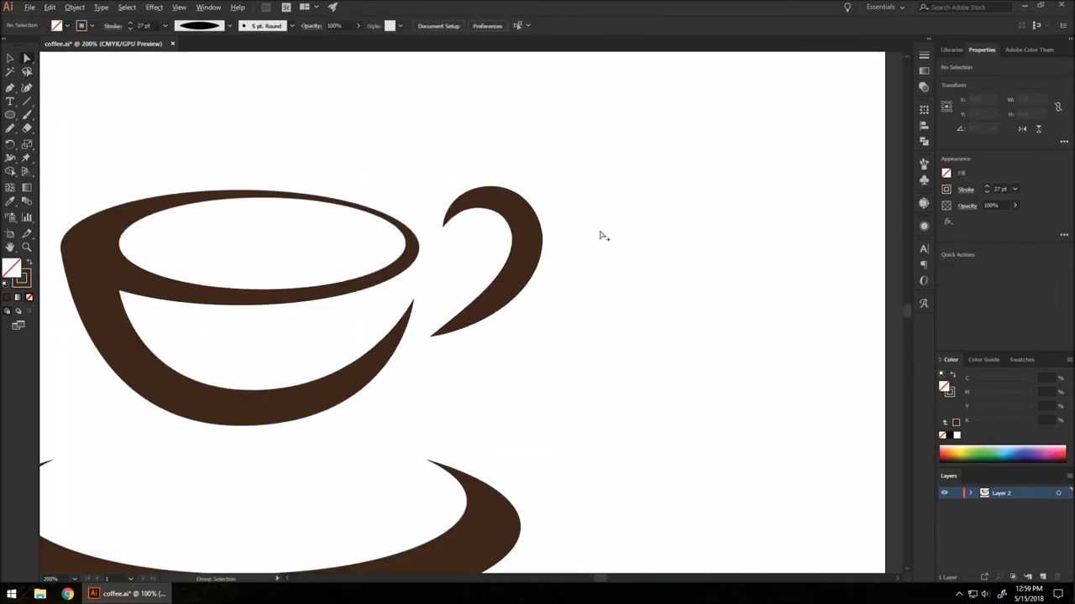
{"action": "left_click", "coordinate": [12, 59]}
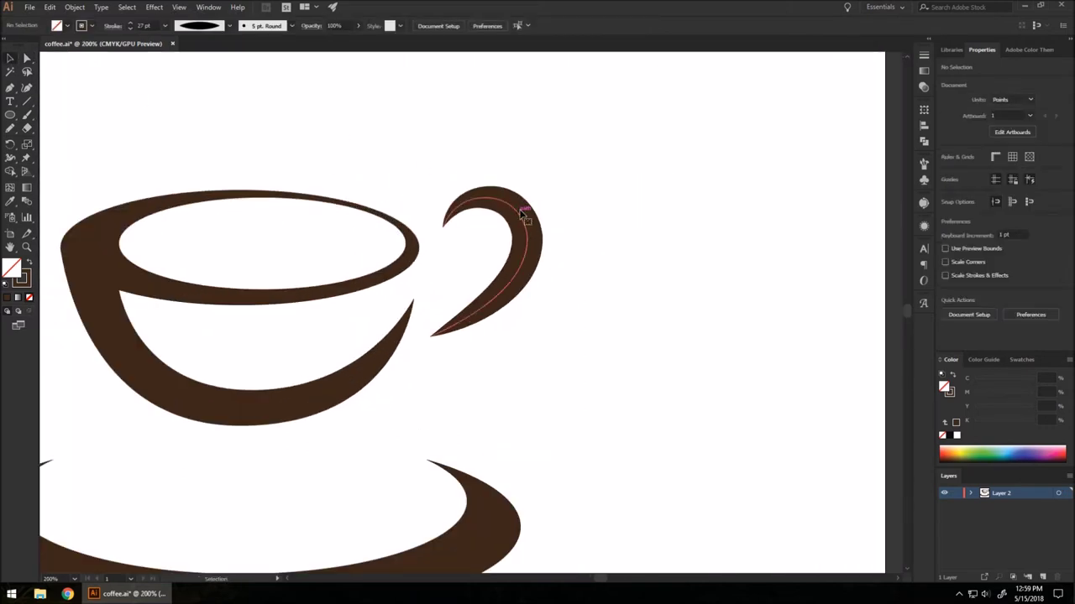
{"action": "left_click", "coordinate": [523, 215]}
{"action": "left_click", "coordinate": [987, 193]}
{"action": "left_click", "coordinate": [987, 194]}
{"action": "left_click", "coordinate": [987, 193]}
{"action": "left_click", "coordinate": [987, 193]}
{"action": "left_click", "coordinate": [987, 193]}
{"action": "left_click", "coordinate": [987, 193]}
{"action": "left_click", "coordinate": [986, 185]}
{"action": "left_click", "coordinate": [987, 186]}
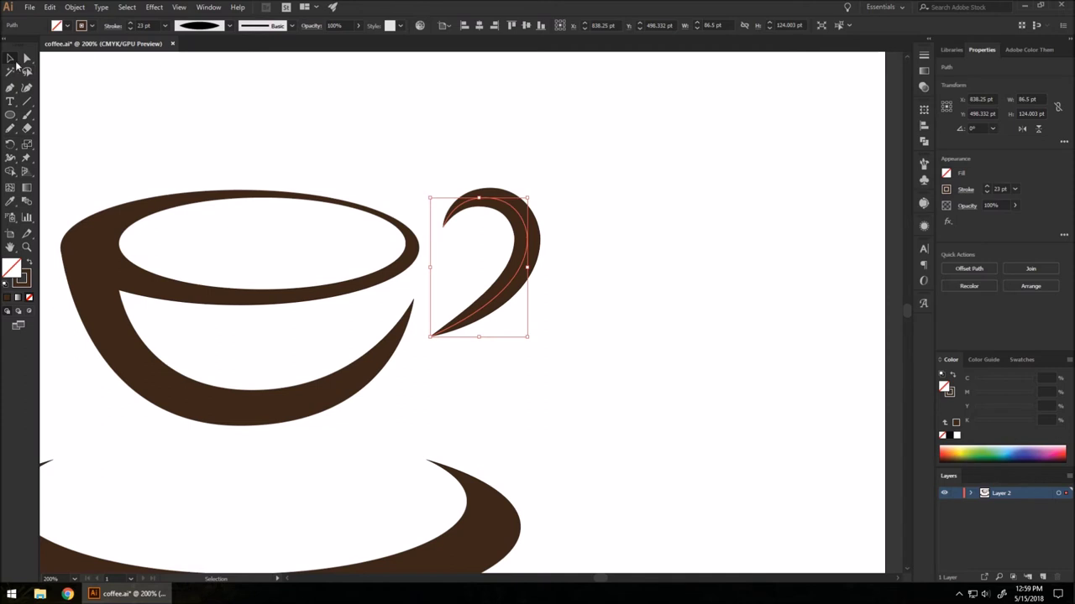
{"action": "left_click", "coordinate": [635, 314]}
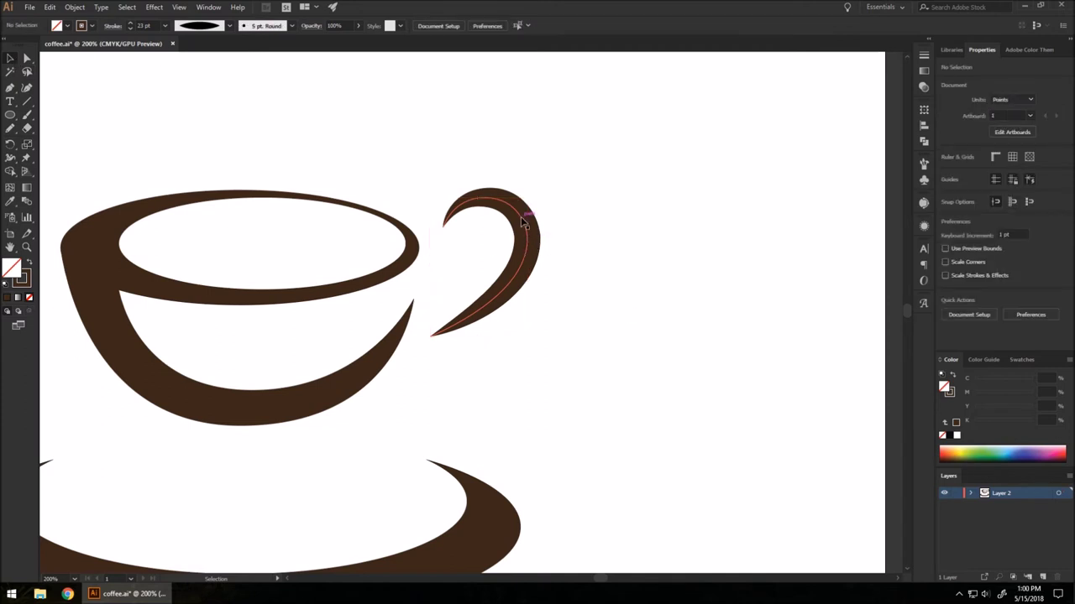
Move the handle closer to the cup, rotate it about 8° clockwise, and nudge it slightly down beside the rim
{"action": "left_click", "coordinate": [521, 214]}
{"action": "left_click_drag", "start_coordinate": [525, 244], "coordinate": [513, 258]}
{"action": "left_click_drag", "start_coordinate": [523, 209], "coordinate": [532, 225]}
{"action": "left_click_drag", "start_coordinate": [500, 306], "coordinate": [495, 316]}
{"action": "scroll", "coordinate": [396, 291], "scroll_direction": "up", "scroll_amount": 1}
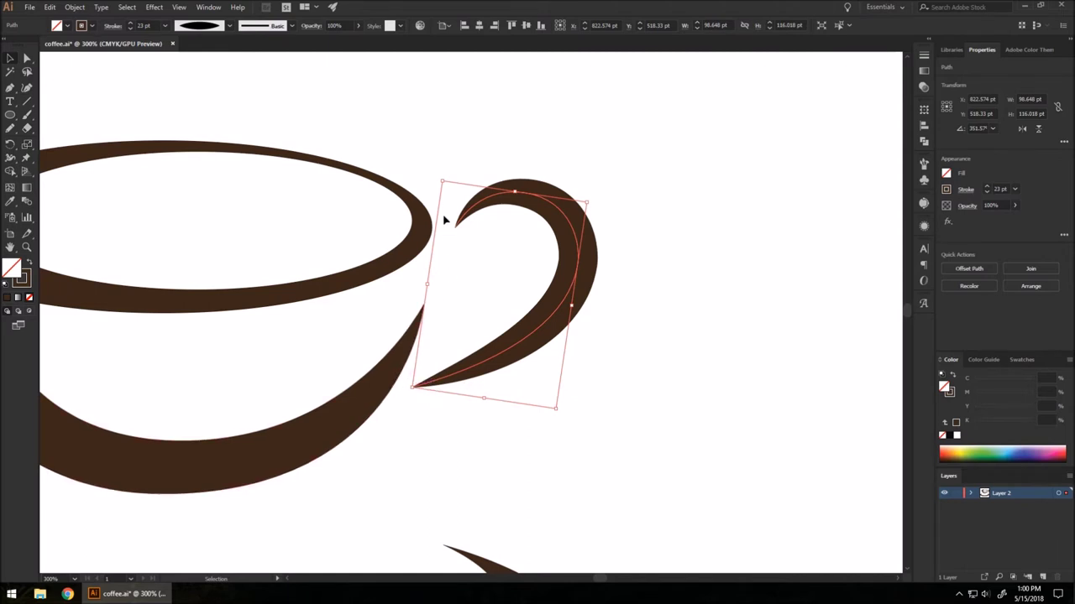
{"action": "mouse_move", "coordinate": [513, 297]}
{"action": "left_mouse_down"}
{"action": "mouse_move", "coordinate": [495, 293]}
{"action": "mouse_move", "coordinate": [514, 304]}
{"action": "left_mouse_up"}
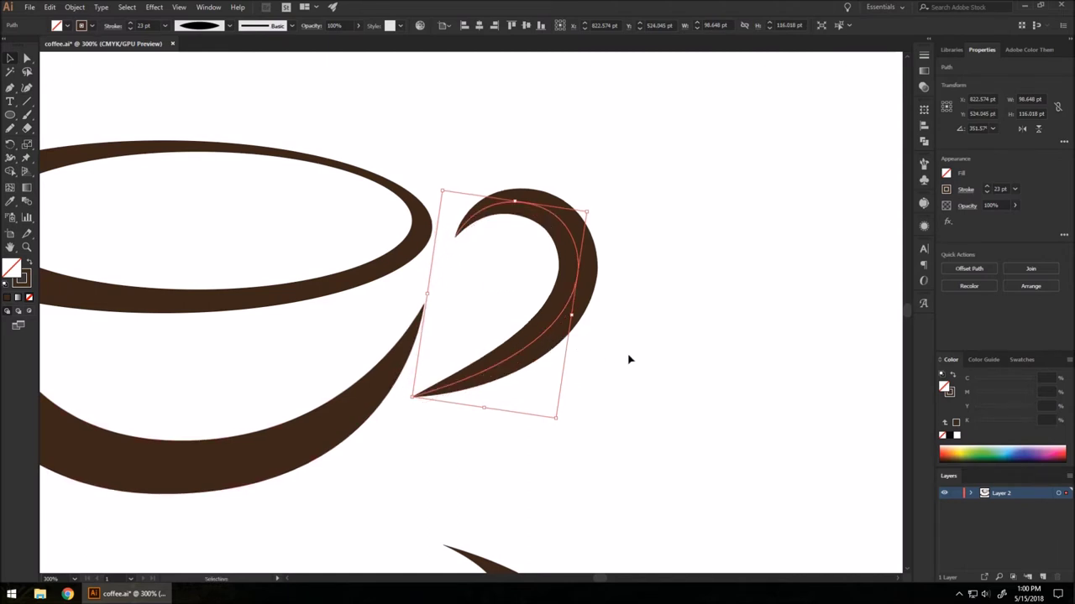
{"action": "left_click", "coordinate": [628, 356]}
Thin the handle's stroke to 20 pt
{"action": "scroll", "coordinate": [598, 289], "scroll_direction": "down", "scroll_amount": 2}
{"action": "scroll", "coordinate": [533, 250], "scroll_direction": "down", "scroll_amount": 1}
{"action": "scroll", "coordinate": [501, 269], "scroll_direction": "down", "scroll_amount": 1}
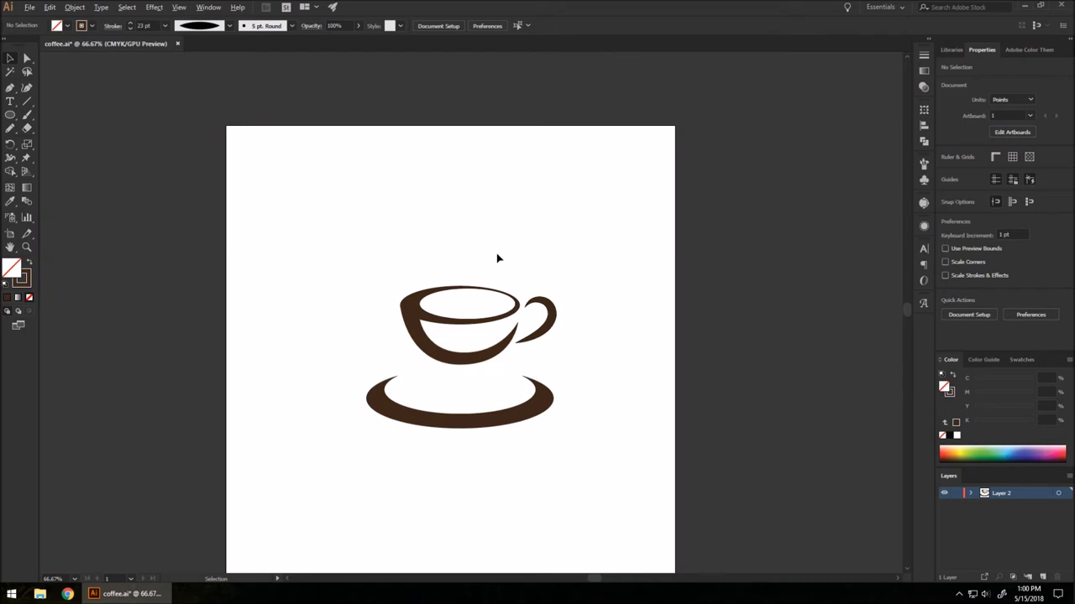
{"action": "scroll", "coordinate": [501, 269], "scroll_direction": "up", "scroll_amount": 1}
{"action": "left_click", "coordinate": [582, 346]}
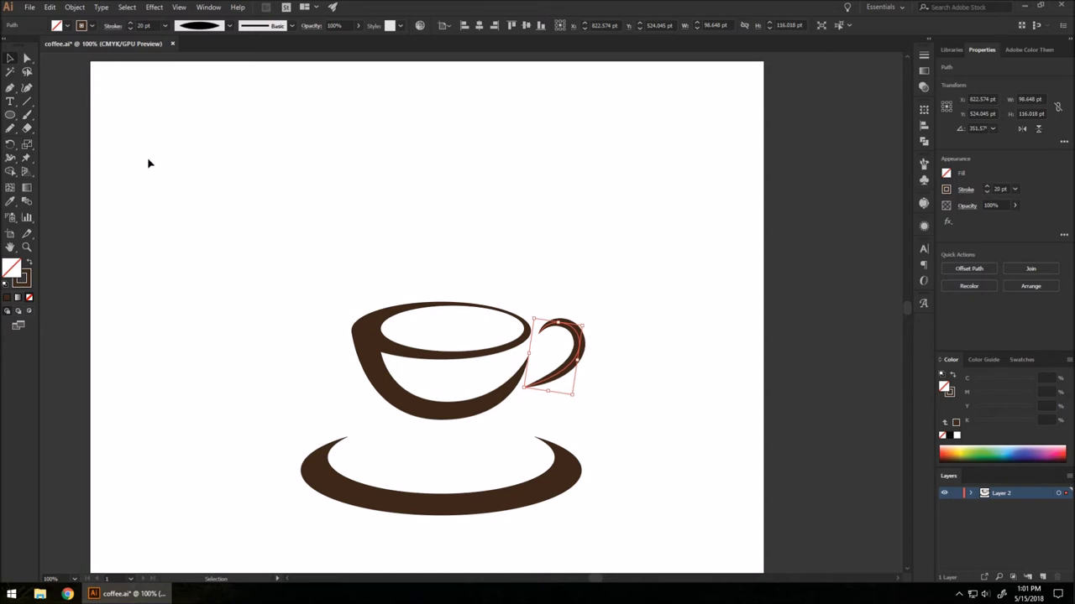
{"action": "left_click", "coordinate": [327, 228]}
Draw a closed crescent with the Pen tool inside the right half of the cup opening, with its lower end overlapping the rim's front edge
{"action": "scroll", "coordinate": [560, 310], "scroll_direction": "up", "scroll_amount": 1}
{"action": "scroll", "coordinate": [448, 372], "scroll_direction": "down", "scroll_amount": 2}
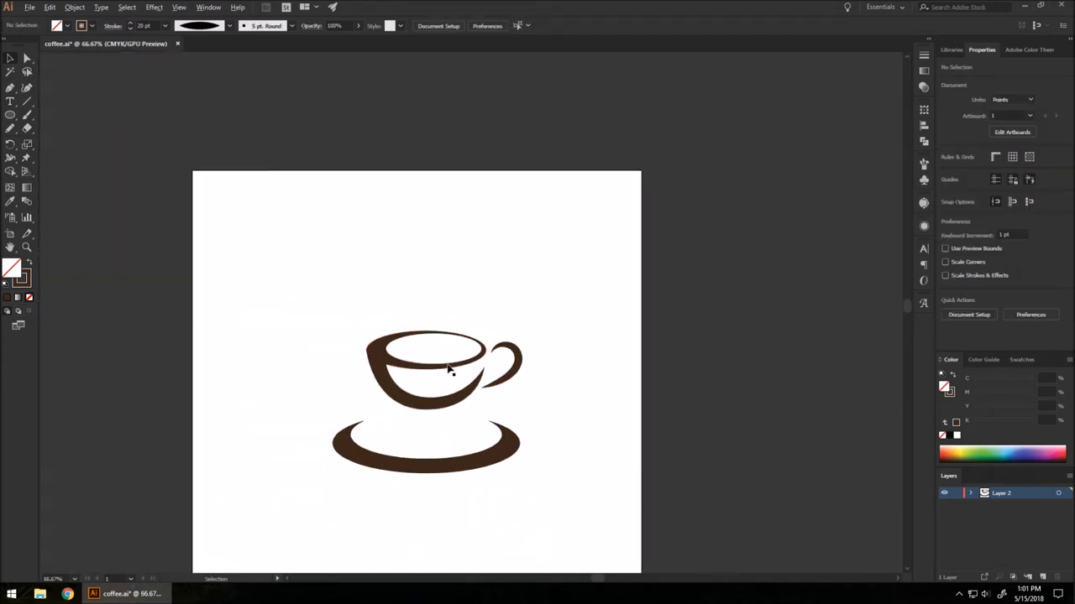
{"action": "scroll", "coordinate": [448, 372], "scroll_direction": "up", "scroll_amount": 1}
{"action": "scroll", "coordinate": [415, 387], "scroll_direction": "up", "scroll_amount": 1}
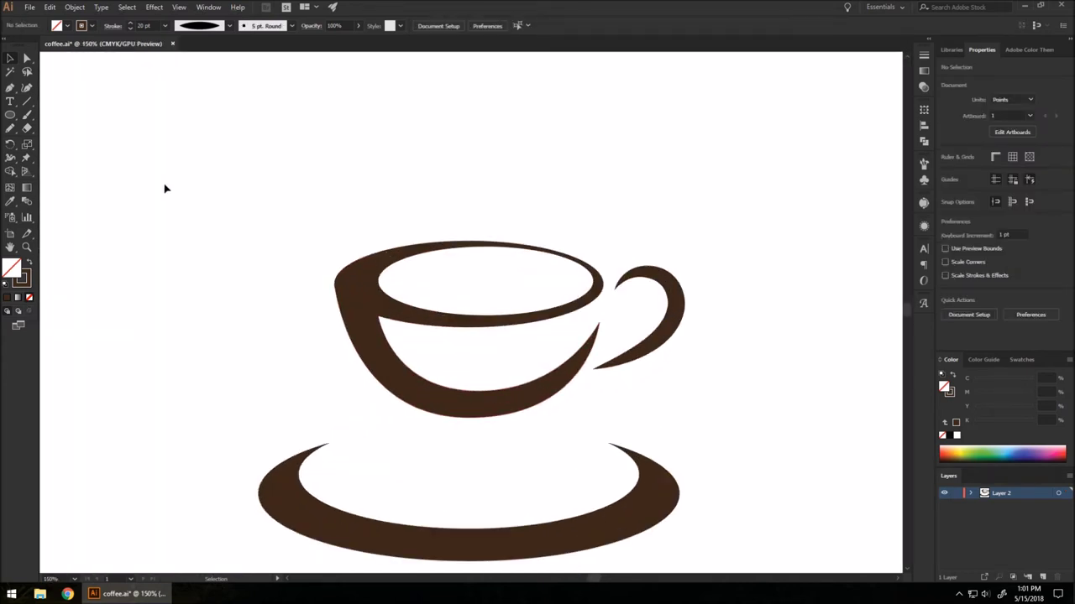
{"action": "left_click", "coordinate": [9, 88]}
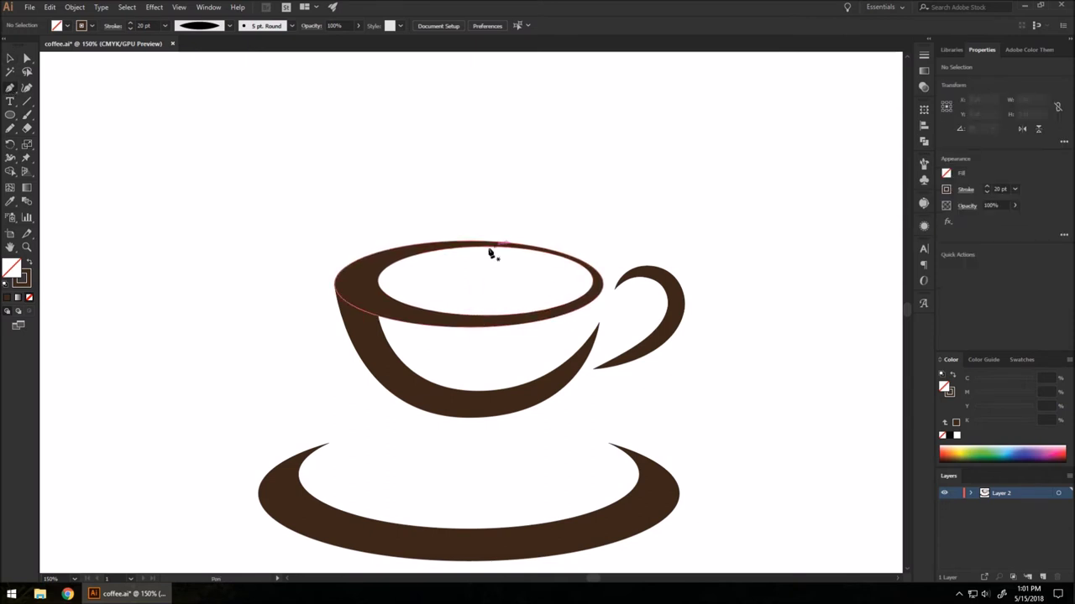
{"action": "scroll", "coordinate": [518, 311], "scroll_direction": "up", "scroll_amount": 1}
{"action": "mouse_move", "coordinate": [513, 313]}
{"action": "left_mouse_down"}
{"action": "mouse_move", "coordinate": [555, 310]}
{"action": "mouse_move", "coordinate": [521, 317]}
{"action": "left_mouse_up"}
{"action": "left_click", "coordinate": [511, 315]}
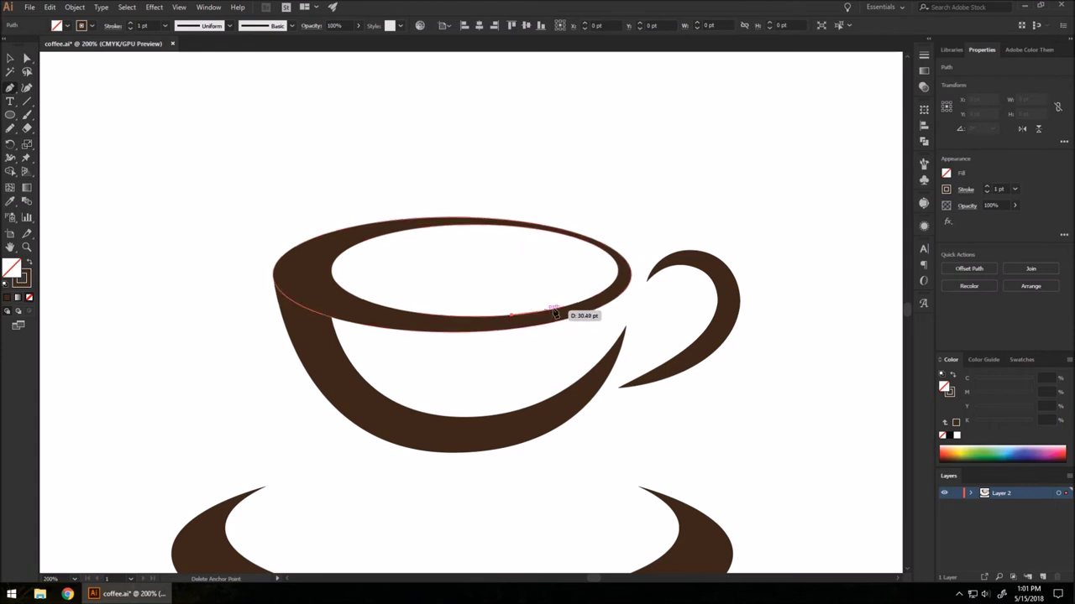
{"action": "left_click_drag", "start_coordinate": [569, 275], "coordinate": [627, 313]}
{"action": "left_click_drag", "start_coordinate": [550, 315], "coordinate": [190, 110]}
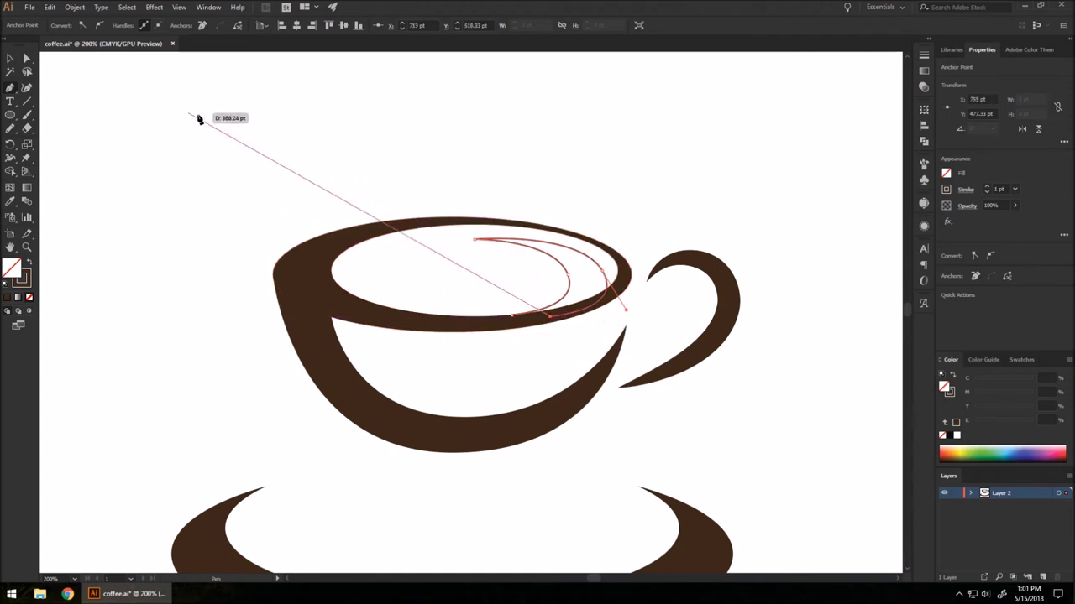
{"action": "left_click_drag", "start_coordinate": [550, 316], "coordinate": [514, 318]}
{"action": "scroll", "coordinate": [542, 316], "scroll_direction": "up", "scroll_amount": 3}
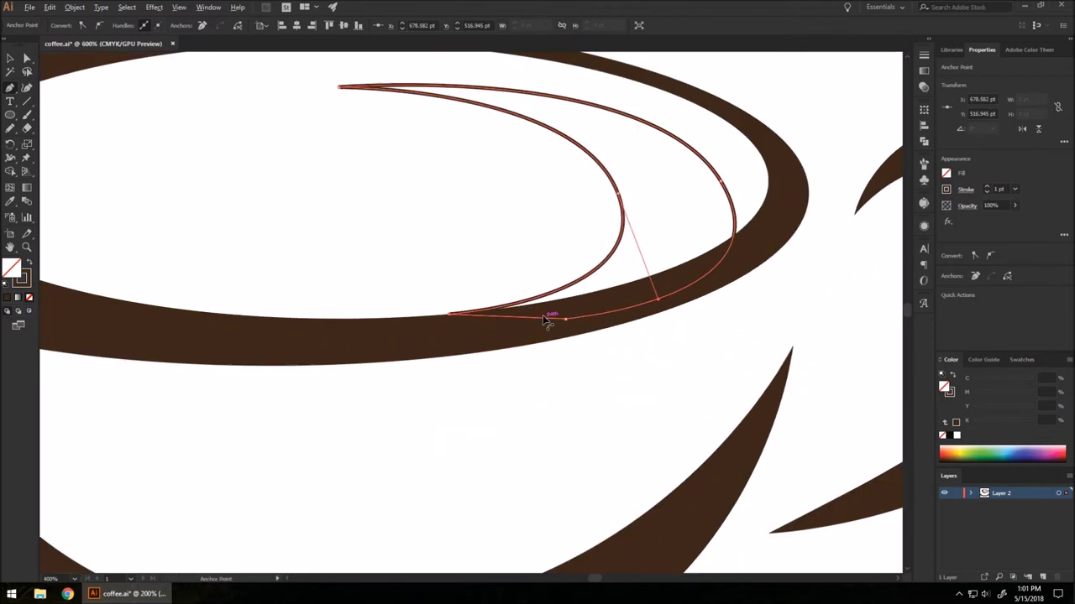
Fill the crescent inside the cup with the dark brown swatch and remove its stroke
{"action": "scroll", "coordinate": [727, 270], "scroll_direction": "down", "scroll_amount": 3}
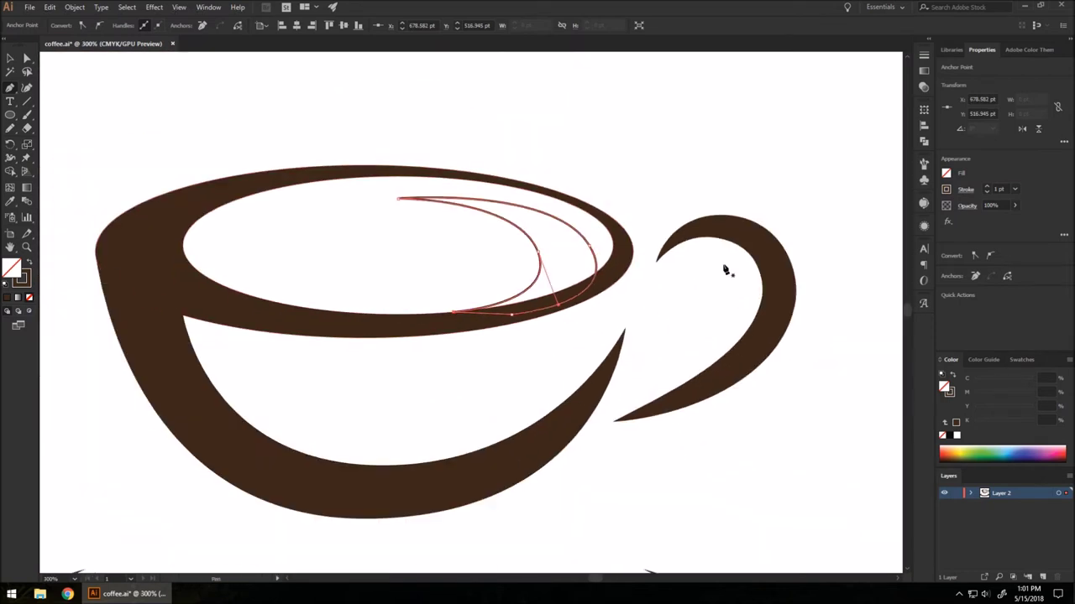
{"action": "left_click", "coordinate": [948, 174]}
{"action": "left_click", "coordinate": [907, 232]}
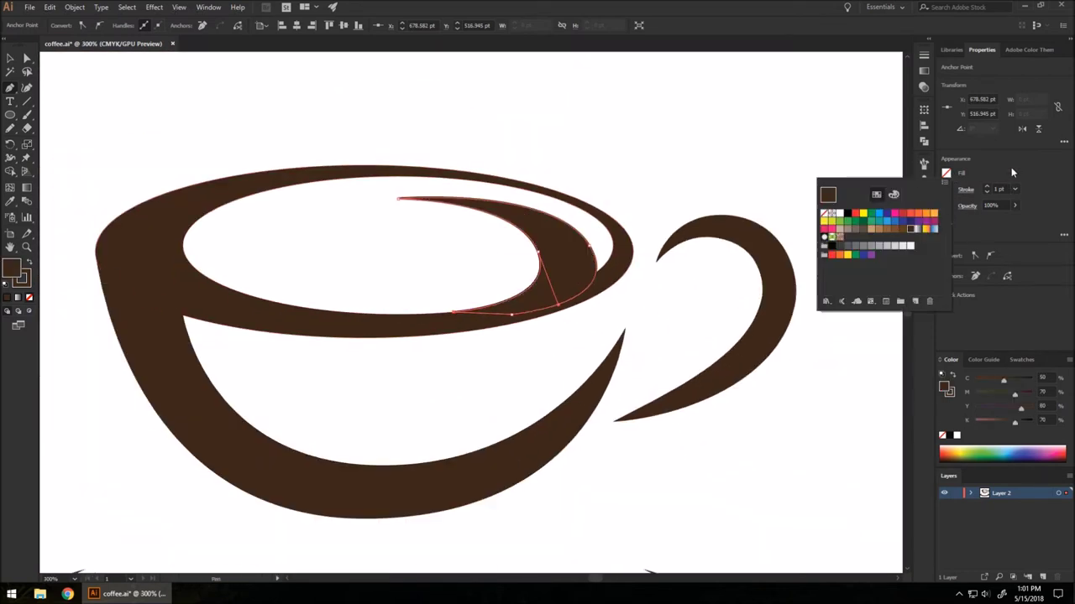
{"action": "left_click", "coordinate": [949, 189]}
{"action": "left_click", "coordinate": [947, 188]}
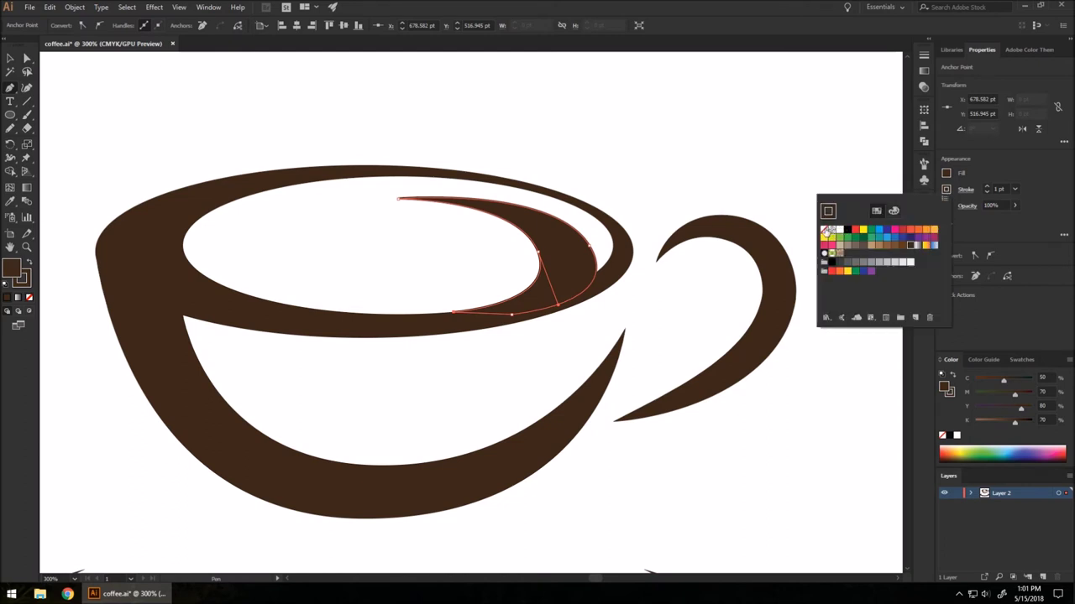
{"action": "left_click", "coordinate": [827, 232]}
{"action": "key", "text": "v"}
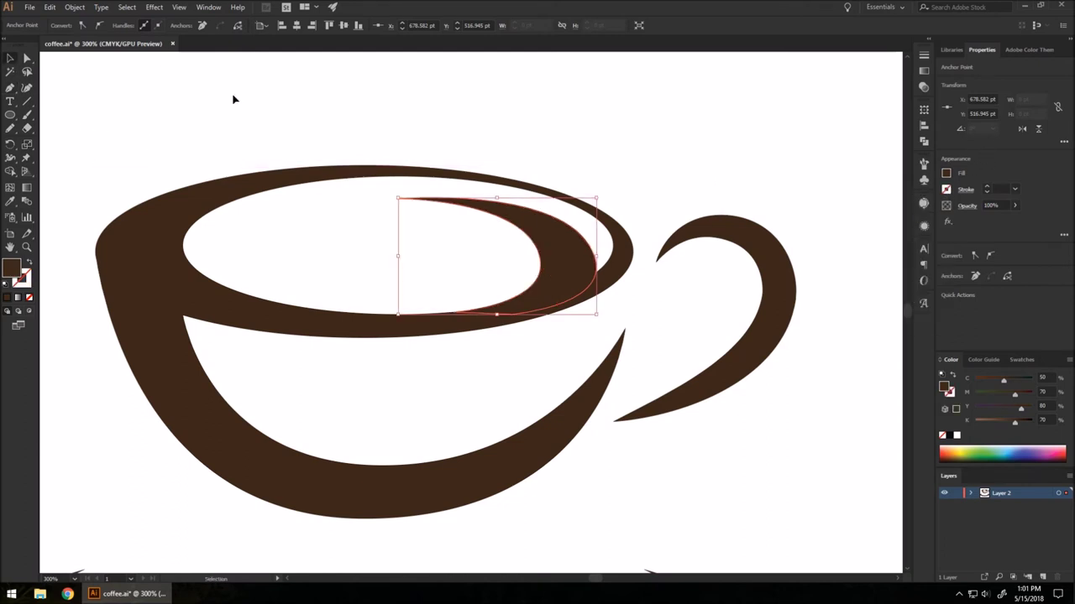
Move the crescent slightly left and down to widen the white gap between it and the rim's right side
{"action": "left_click", "coordinate": [68, 138]}
{"action": "left_click_drag", "start_coordinate": [565, 251], "coordinate": [533, 262]}
{"action": "left_click_drag", "start_coordinate": [532, 261], "coordinate": [538, 262]}
{"action": "key", "text": "ctrl+8"}
{"action": "left_click", "coordinate": [557, 168]}
Pull the anchor at the crescent's upper tip slightly up and to the right with Direct Selection
{"action": "left_click", "coordinate": [27, 59]}
{"action": "scroll", "coordinate": [352, 137], "scroll_direction": "up", "scroll_amount": 1}
{"action": "left_click_drag", "start_coordinate": [381, 231], "coordinate": [398, 220]}
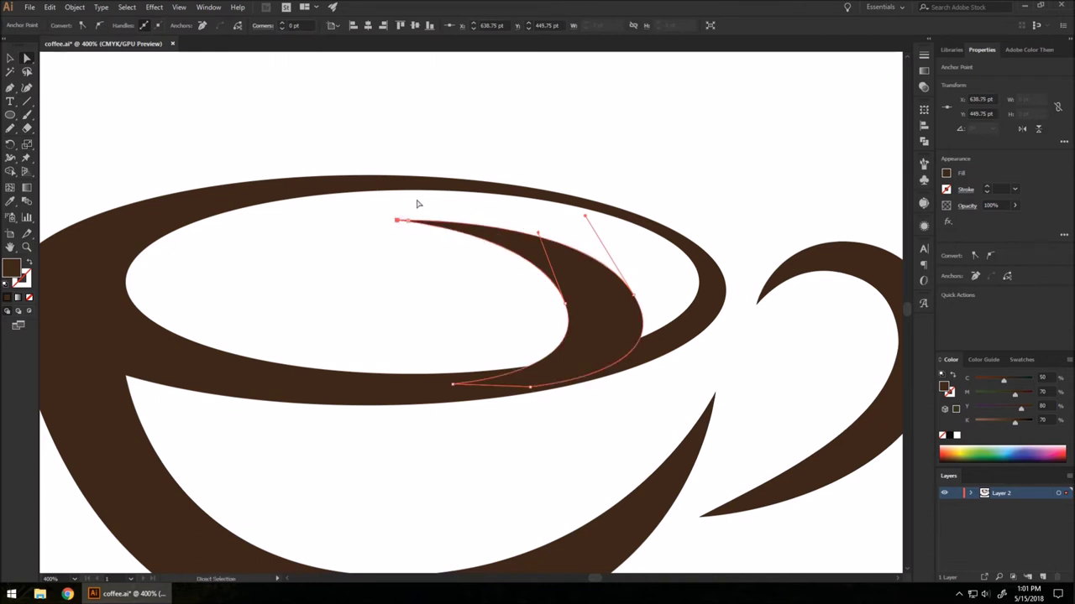
{"action": "left_click", "coordinate": [591, 177]}
Blend the crescent's lower end into the rim by shifting its outer bottom anchor right and up and its lower-left tip further left
{"action": "scroll", "coordinate": [652, 178], "scroll_direction": "down", "scroll_amount": 3}
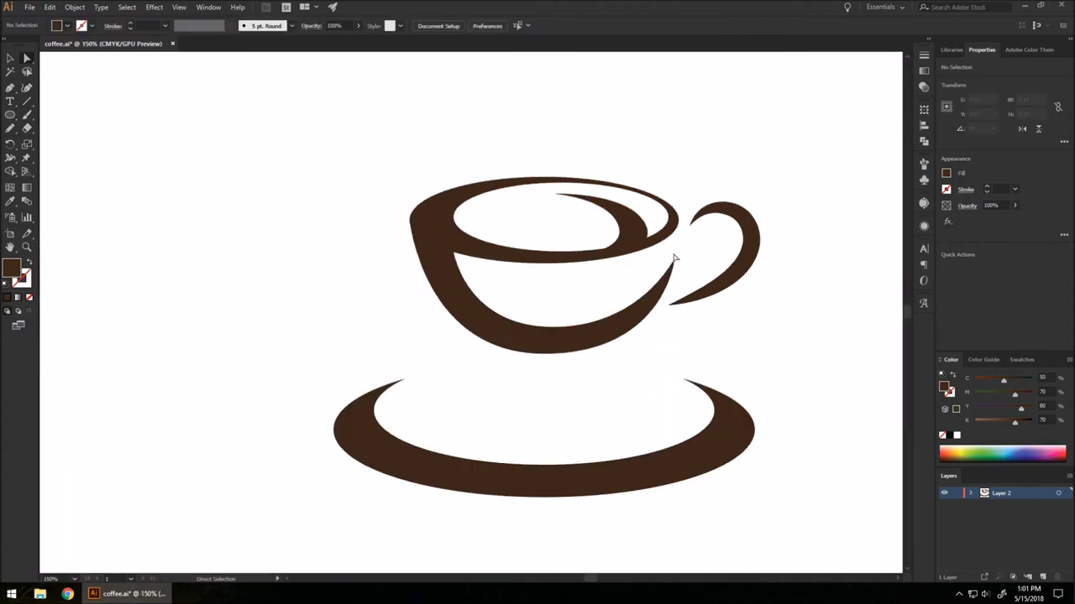
{"action": "scroll", "coordinate": [639, 244], "scroll_direction": "up", "scroll_amount": 3}
{"action": "left_click", "coordinate": [593, 270]}
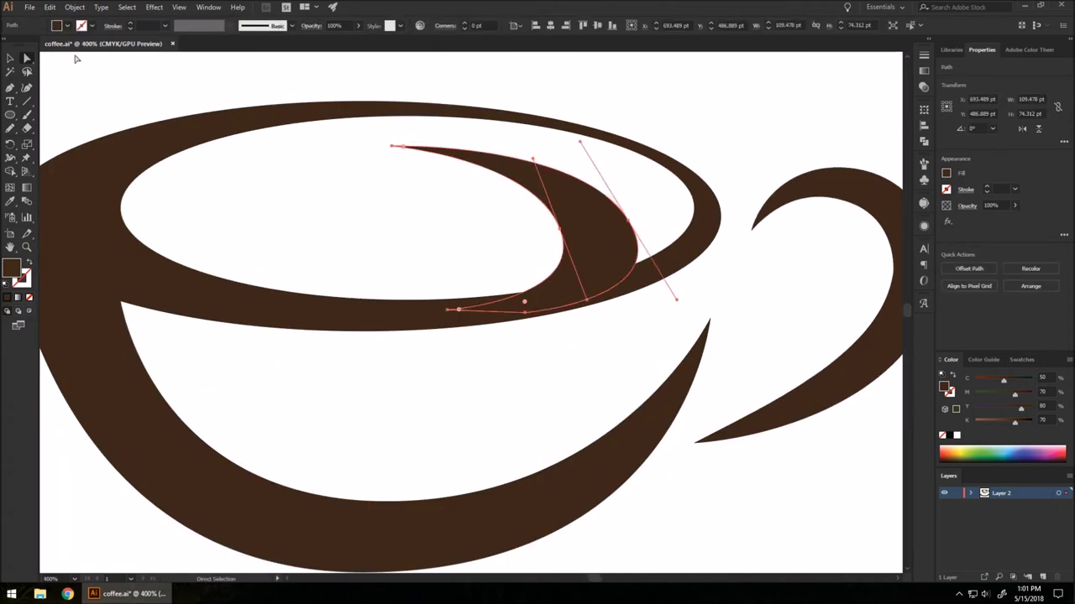
{"action": "left_click_drag", "start_coordinate": [524, 311], "coordinate": [562, 300]}
{"action": "left_click_drag", "start_coordinate": [677, 299], "coordinate": [678, 285]}
{"action": "left_click_drag", "start_coordinate": [485, 314], "coordinate": [416, 304]}
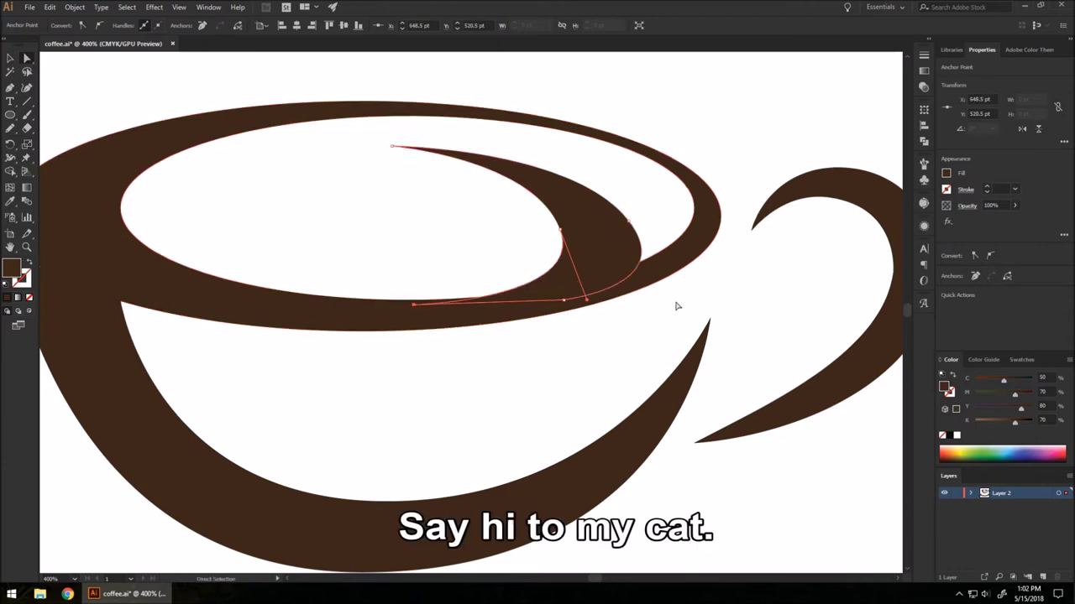
{"action": "left_click", "coordinate": [641, 308]}
{"action": "key", "text": "ctrl+1"}
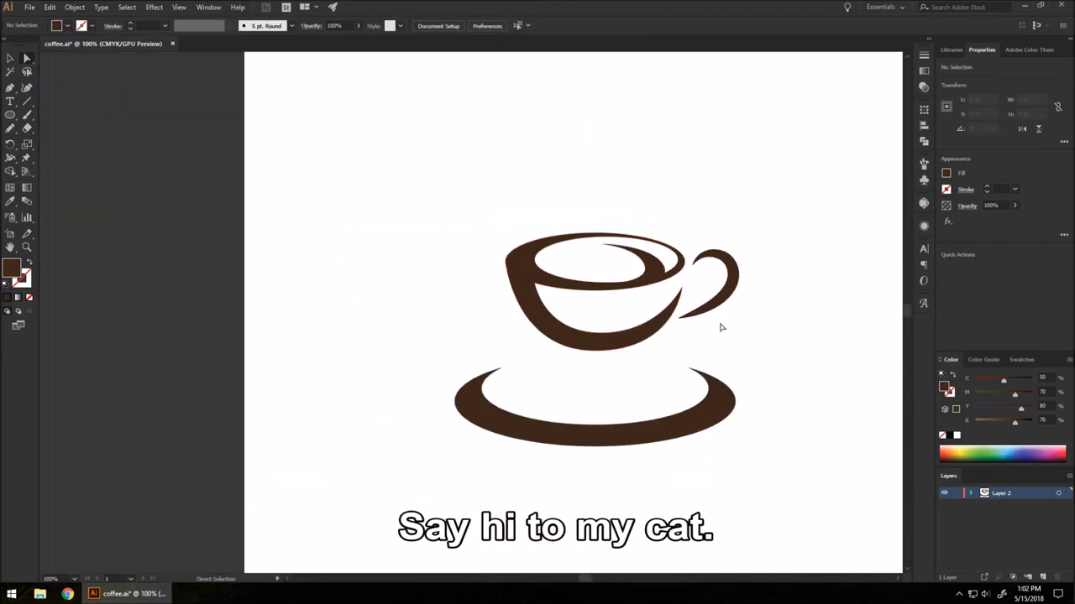
Try sketching a wavy steam line above the cup with the Pencil tool
{"action": "key", "text": "ctrl+plus"}
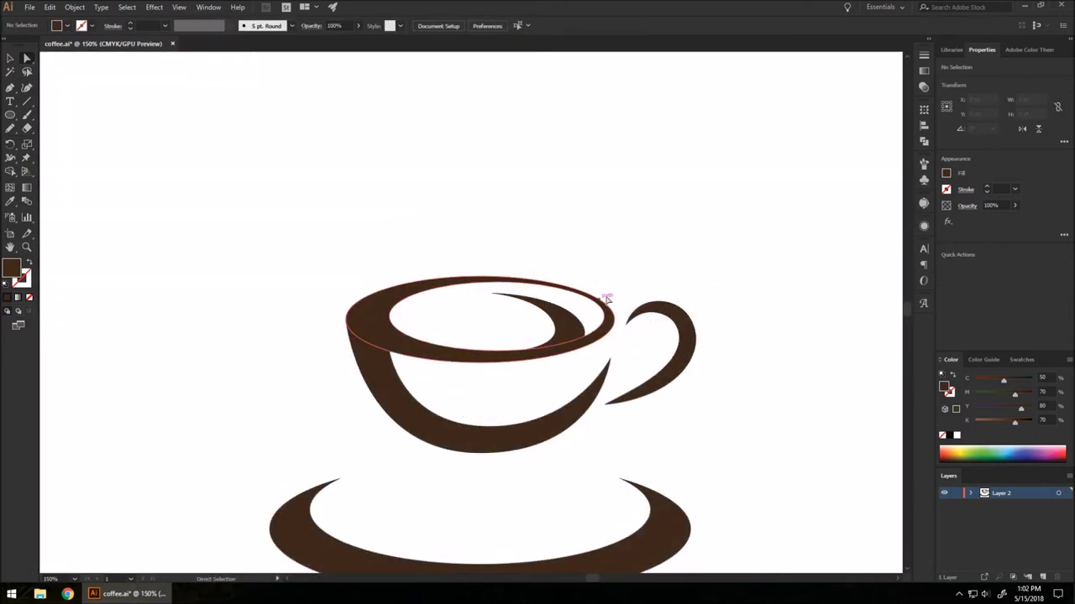
{"action": "key", "text": "ctrl+minus"}
{"action": "scroll", "coordinate": [513, 345], "scroll_direction": "up", "scroll_amount": 1}
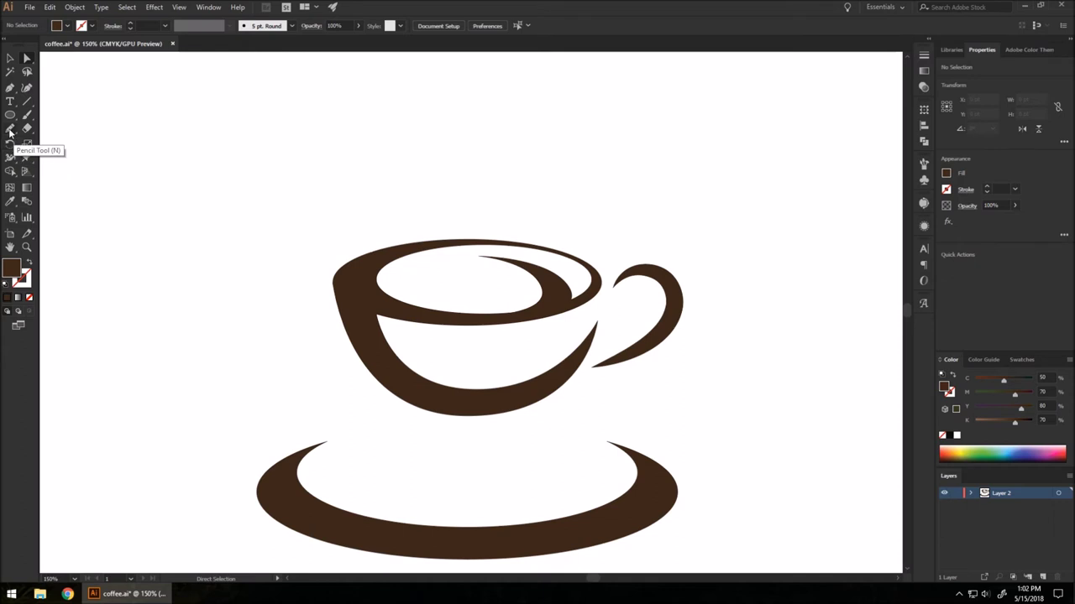
{"action": "mouse_move", "coordinate": [10, 131]}
{"action": "left_mouse_down"}
{"action": "mouse_move", "coordinate": [65, 130]}
{"action": "mouse_move", "coordinate": [59, 142]}
{"action": "left_mouse_up"}
{"action": "scroll", "coordinate": [487, 352], "scroll_direction": "up", "scroll_amount": 2}
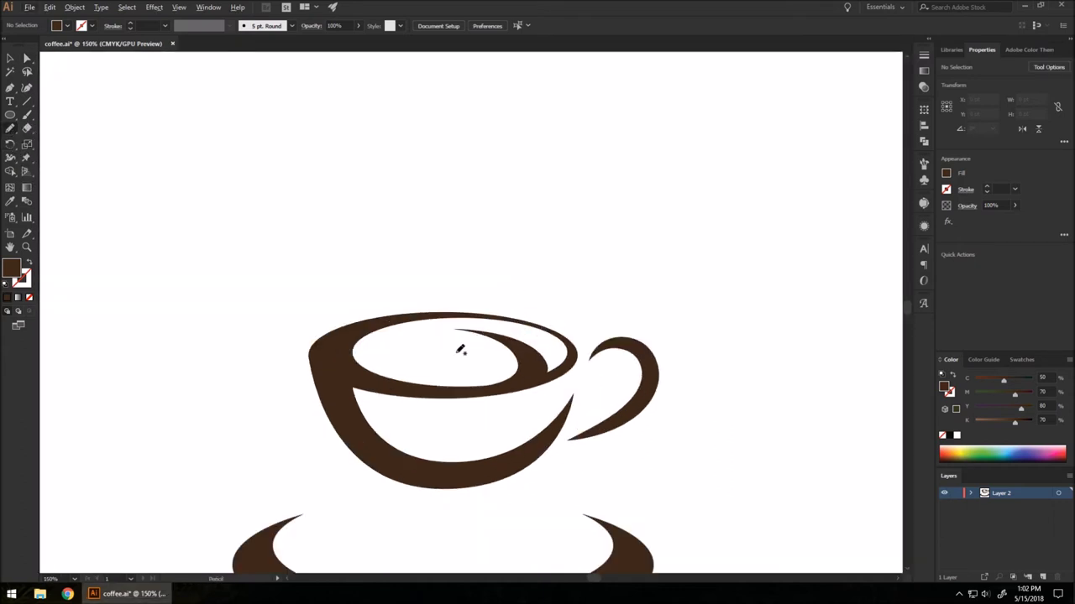
{"action": "key", "text": "ctrl+minus"}
{"action": "mouse_move", "coordinate": [372, 293]}
{"action": "left_mouse_down"}
{"action": "mouse_move", "coordinate": [379, 240]}
{"action": "mouse_move", "coordinate": [437, 200]}
{"action": "left_mouse_up"}
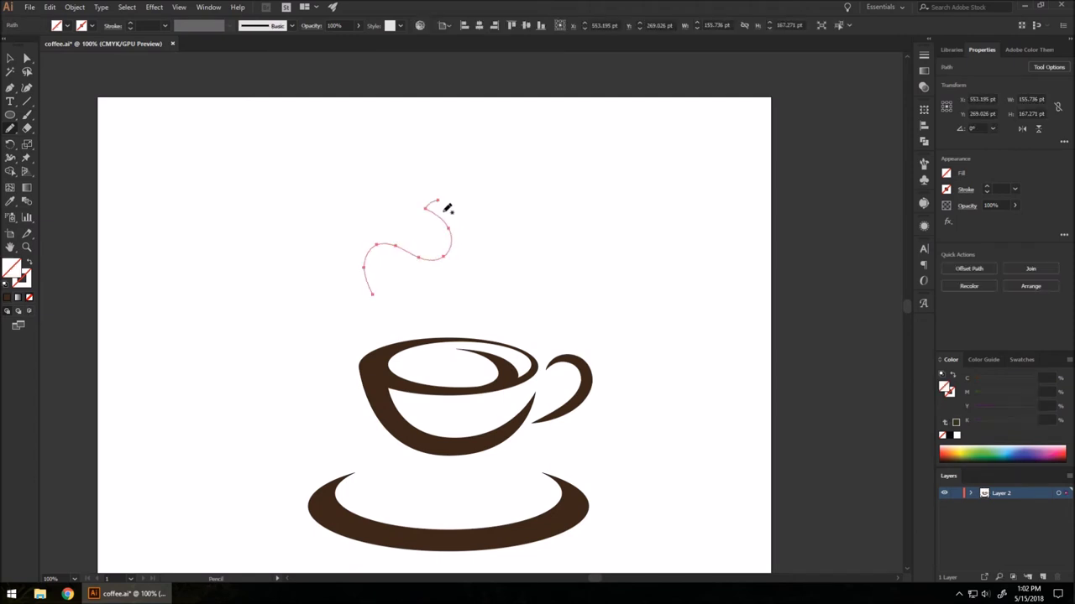
{"action": "scroll", "coordinate": [447, 211], "scroll_direction": "up", "scroll_amount": 1}
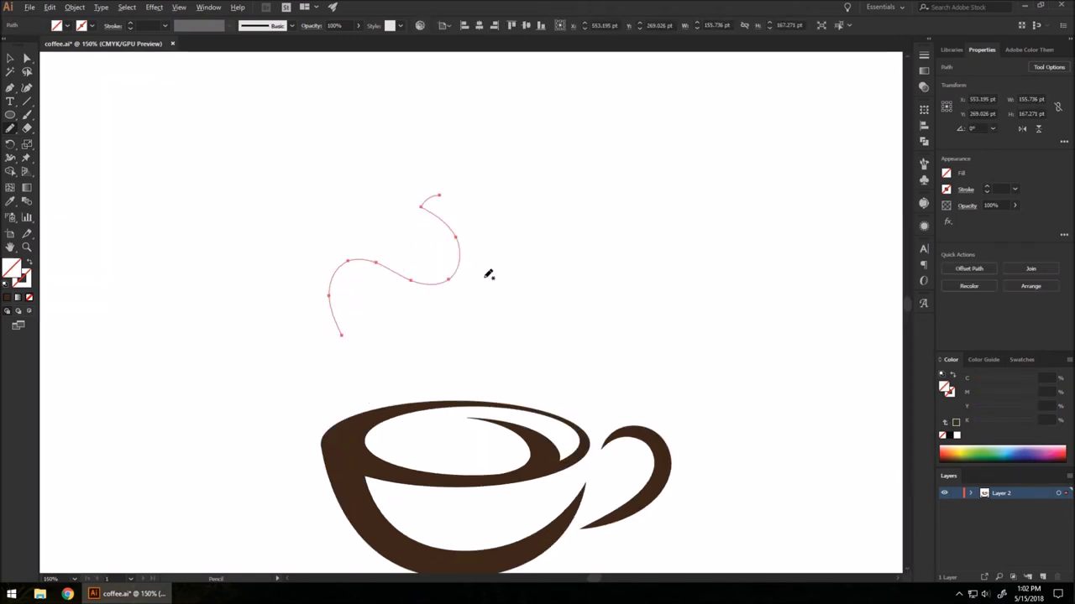
{"action": "scroll", "coordinate": [479, 282], "scroll_direction": "down", "scroll_amount": 2}
{"action": "key", "text": "ctrl+shift+a"}
Draw a hooked steam curve about 115 by 214 pt rising out of the coffee with the Pencil tool
{"action": "mouse_move", "coordinate": [476, 381]}
{"action": "left_mouse_down"}
{"action": "mouse_move", "coordinate": [492, 318]}
{"action": "mouse_move", "coordinate": [537, 279]}
{"action": "mouse_move", "coordinate": [549, 214]}
{"action": "mouse_move", "coordinate": [534, 187]}
{"action": "mouse_move", "coordinate": [461, 174]}
{"action": "mouse_move", "coordinate": [435, 190]}
{"action": "mouse_move", "coordinate": [440, 245]}
{"action": "left_mouse_up"}
{"action": "key", "text": "ctrl+z"}
{"action": "mouse_move", "coordinate": [468, 387]}
{"action": "left_mouse_down"}
{"action": "mouse_move", "coordinate": [460, 351]}
{"action": "mouse_move", "coordinate": [523, 270]}
{"action": "mouse_move", "coordinate": [523, 236]}
{"action": "mouse_move", "coordinate": [500, 214]}
{"action": "mouse_move", "coordinate": [461, 211]}
{"action": "mouse_move", "coordinate": [438, 227]}
{"action": "mouse_move", "coordinate": [434, 267]}
{"action": "left_mouse_up"}
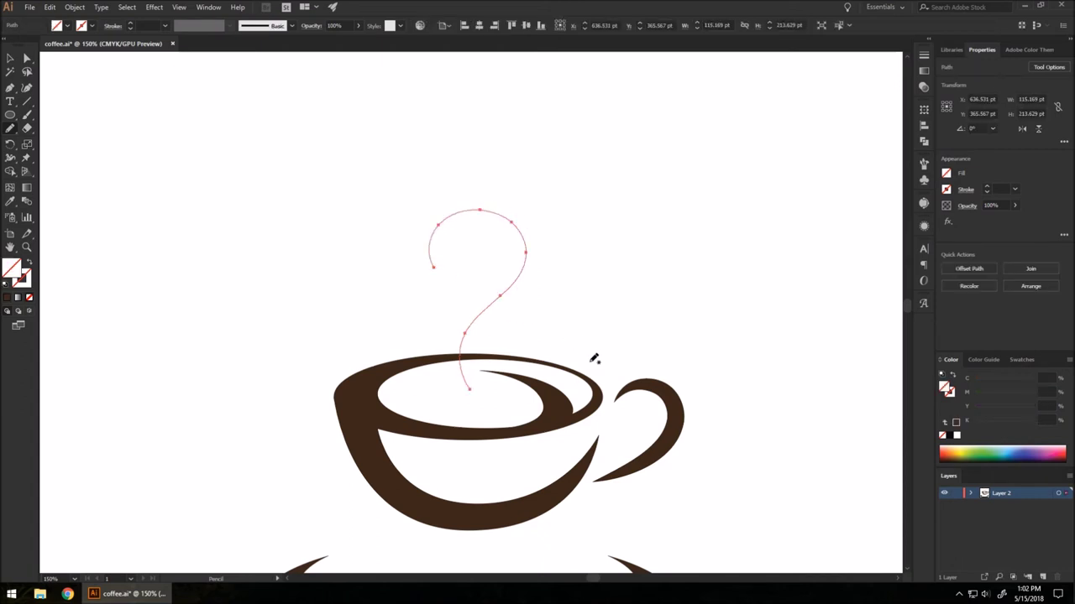
{"action": "scroll", "coordinate": [441, 248], "scroll_direction": "down", "scroll_amount": 1}
{"action": "scroll", "coordinate": [449, 305], "scroll_direction": "up", "scroll_amount": 1}
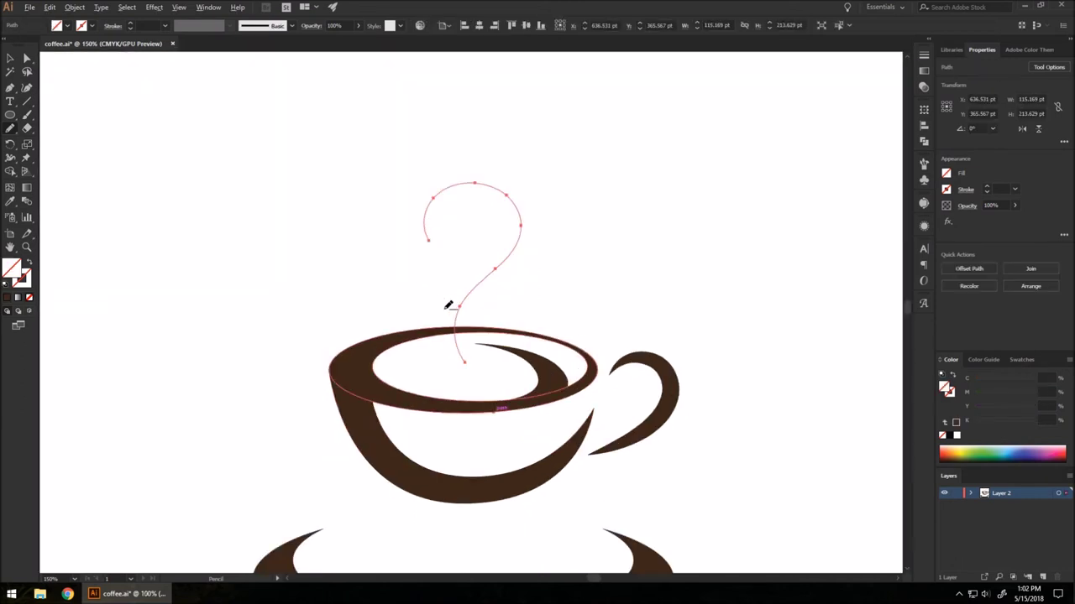
Give the steam curve a 30 pt stroke with Width Profile 1 so it tapers at both ends
{"action": "left_click", "coordinate": [11, 56]}
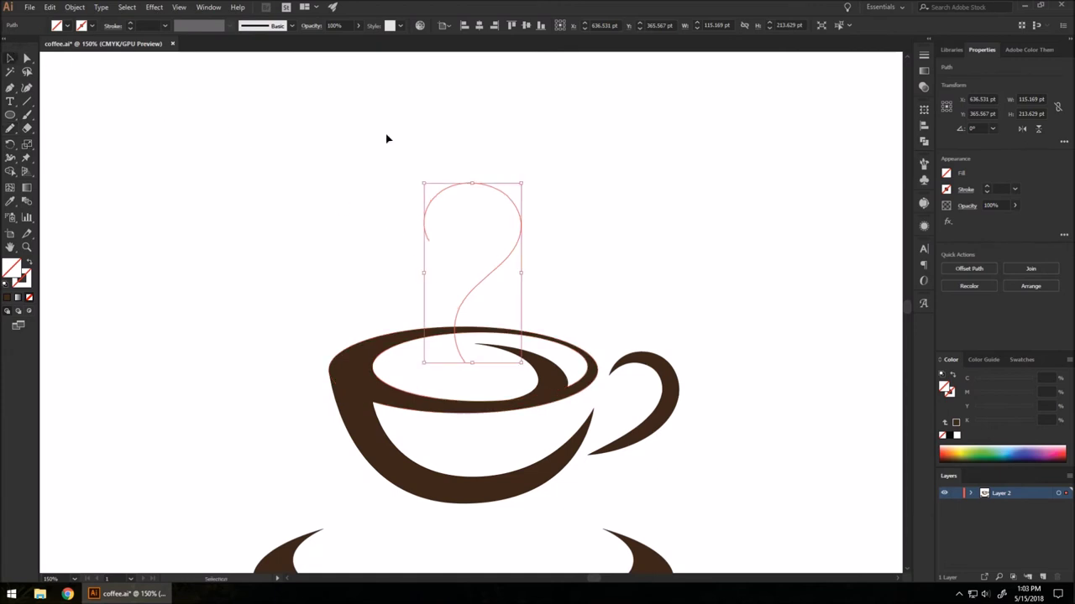
{"action": "left_click_drag", "start_coordinate": [988, 188], "coordinate": [988, 188]}
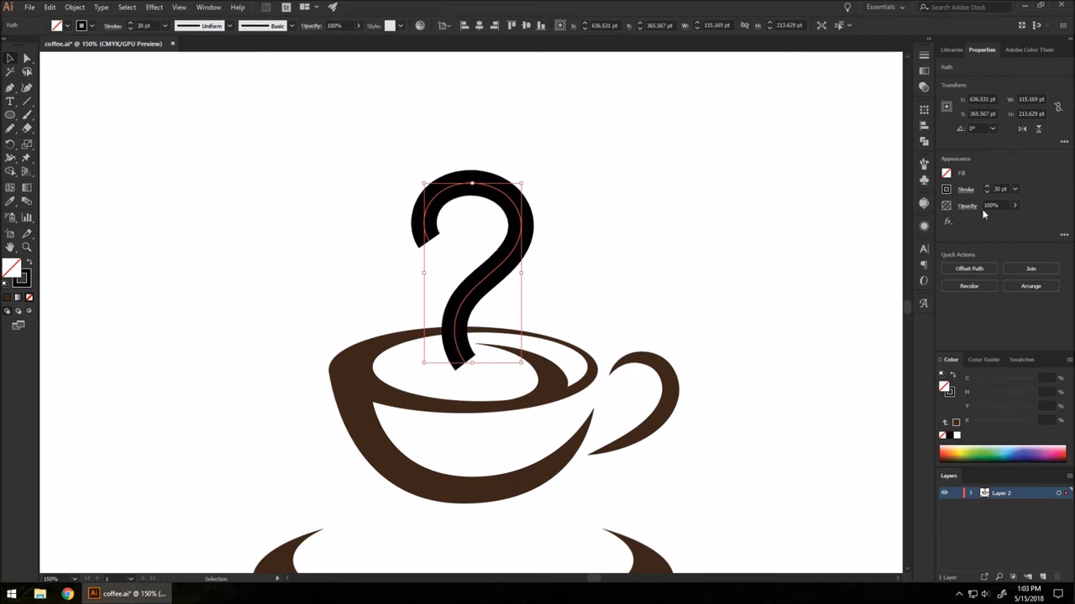
{"action": "left_click", "coordinate": [925, 55]}
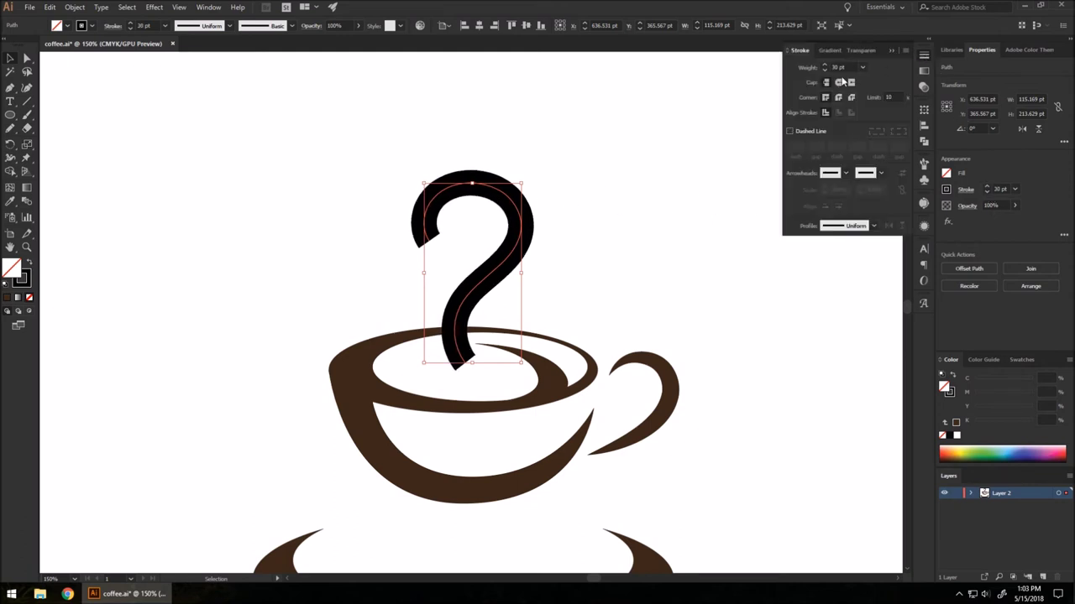
{"action": "left_click", "coordinate": [877, 225]}
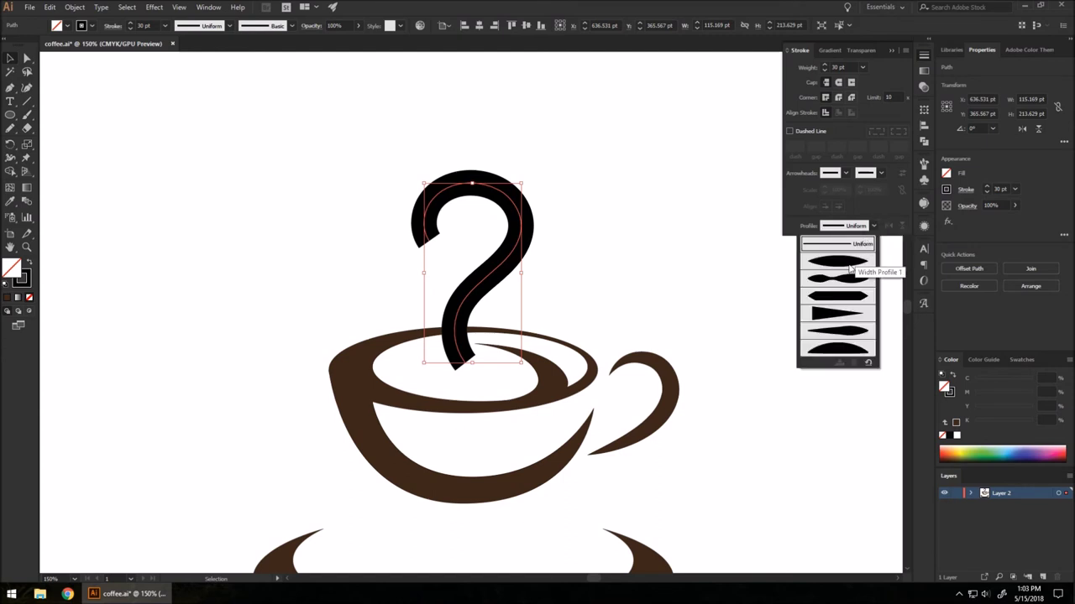
{"action": "left_click", "coordinate": [847, 266]}
{"action": "left_click", "coordinate": [925, 57]}
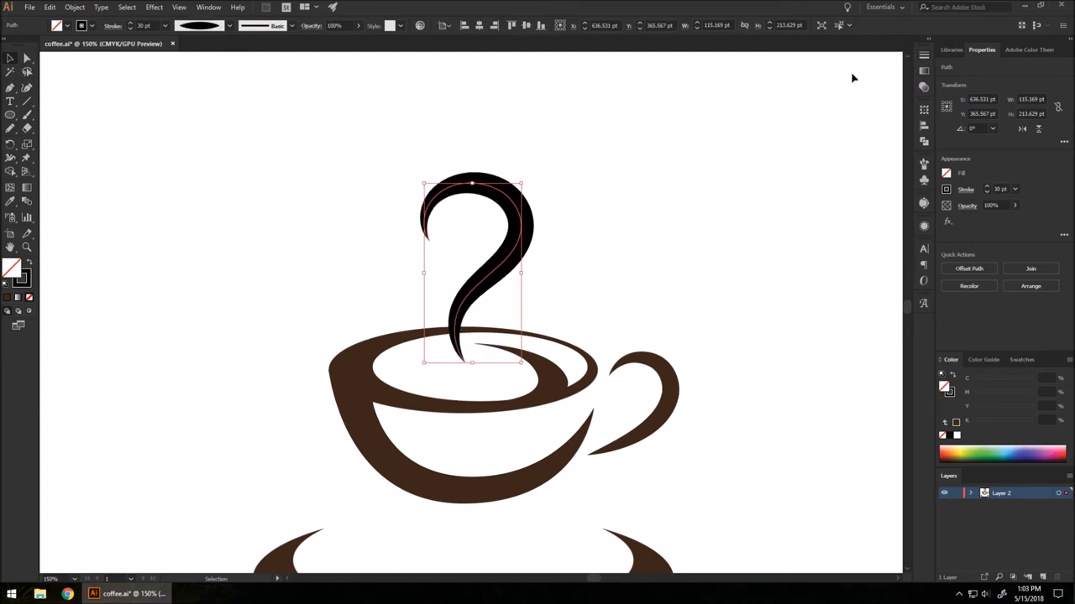
Colour the steam curve's stroke with the dark brown swatch and deselect it
{"action": "left_click", "coordinate": [946, 189]}
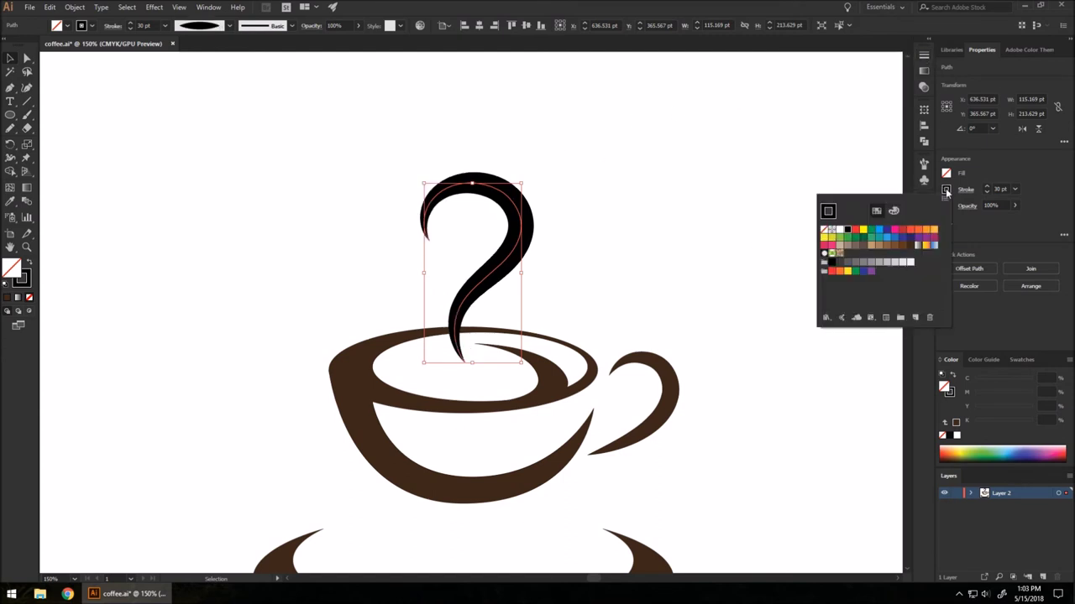
{"action": "left_click", "coordinate": [900, 249]}
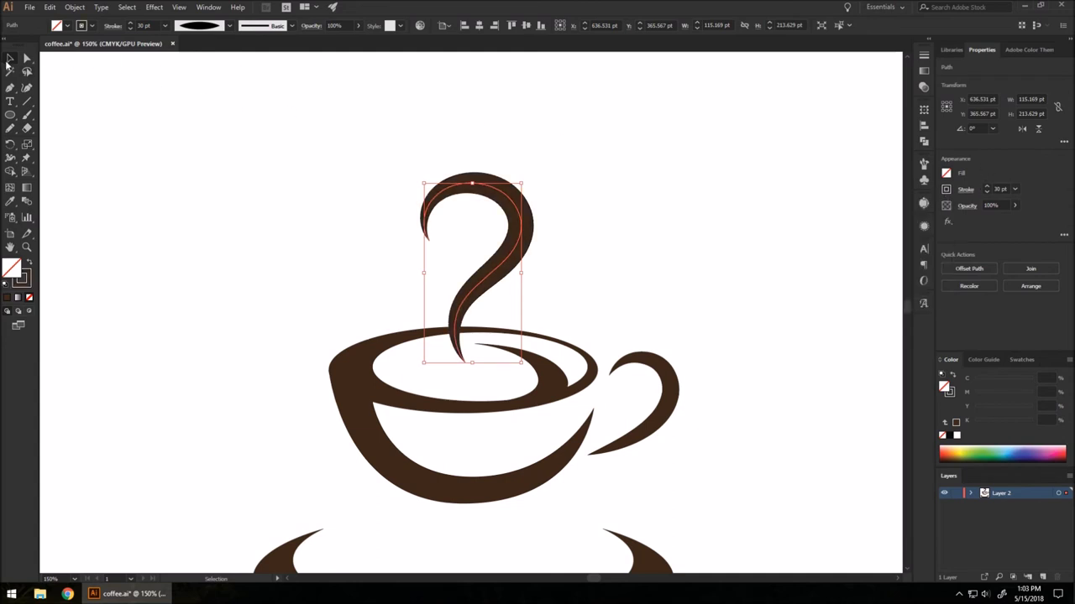
{"action": "left_click", "coordinate": [509, 150]}
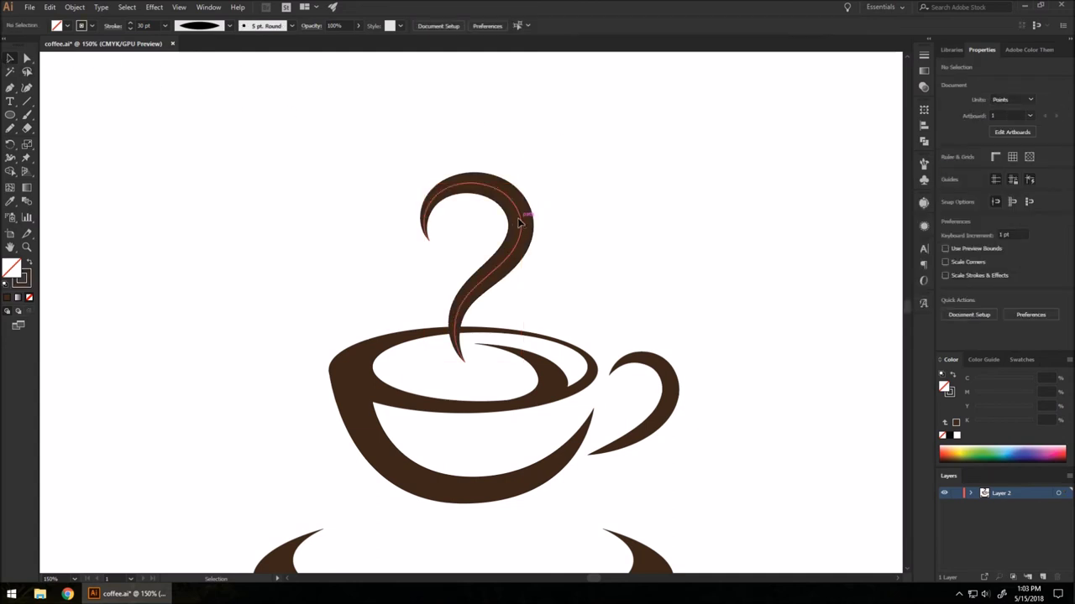
Enlarge the steam curve up and to the right and shift it slightly left above the coffee
{"action": "left_click", "coordinate": [522, 195]}
{"action": "left_click_drag", "start_coordinate": [524, 179], "coordinate": [547, 159]}
{"action": "left_click_drag", "start_coordinate": [480, 277], "coordinate": [487, 253]}
{"action": "left_click", "coordinate": [395, 188]}
{"action": "key", "text": "ctrl+minus"}
{"action": "key", "text": "ctrl+minus"}
{"action": "key", "text": "ctrl+plus"}
{"action": "left_click_drag", "start_coordinate": [492, 228], "coordinate": [489, 228]}
{"action": "left_click", "coordinate": [621, 212]}
{"action": "scroll", "coordinate": [429, 239], "scroll_direction": "up", "scroll_amount": 1}
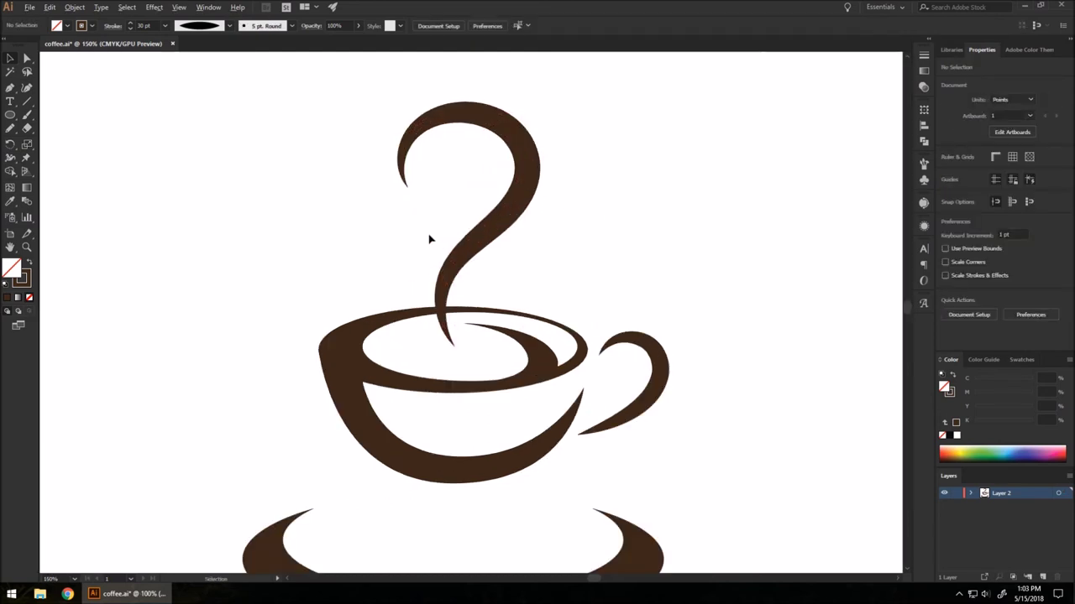
Copy the steam curve to the left of the cup and shrink the copy to about 82 by 152 pt
{"action": "left_click_drag", "start_coordinate": [521, 203], "coordinate": [303, 202]}
{"action": "left_click_drag", "start_coordinate": [232, 118], "coordinate": [231, 171]}
{"action": "left_click", "coordinate": [307, 173]}
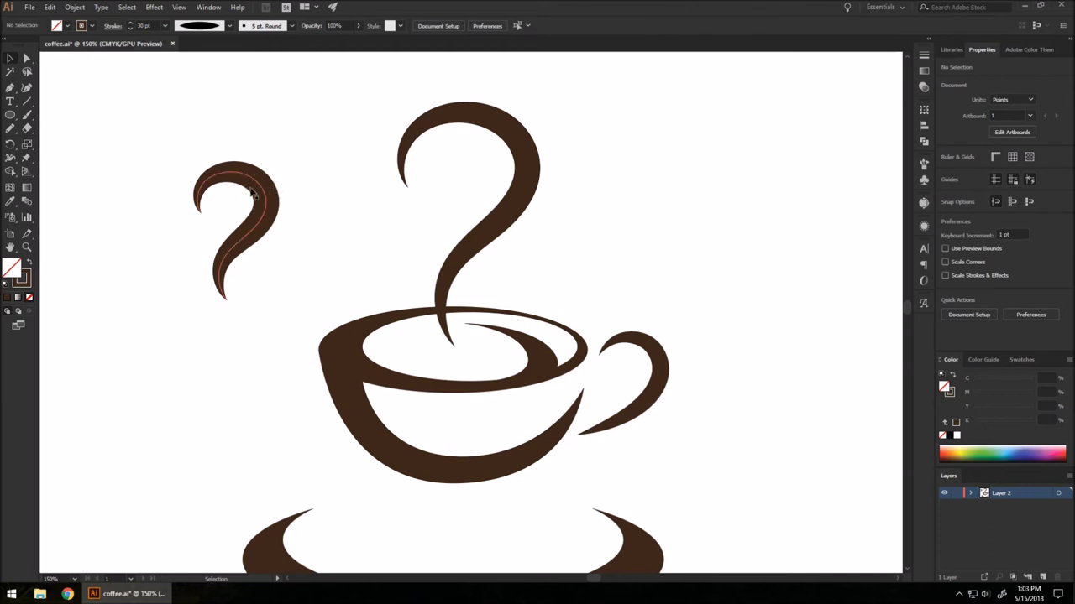
{"action": "double_click", "coordinate": [29, 147]}
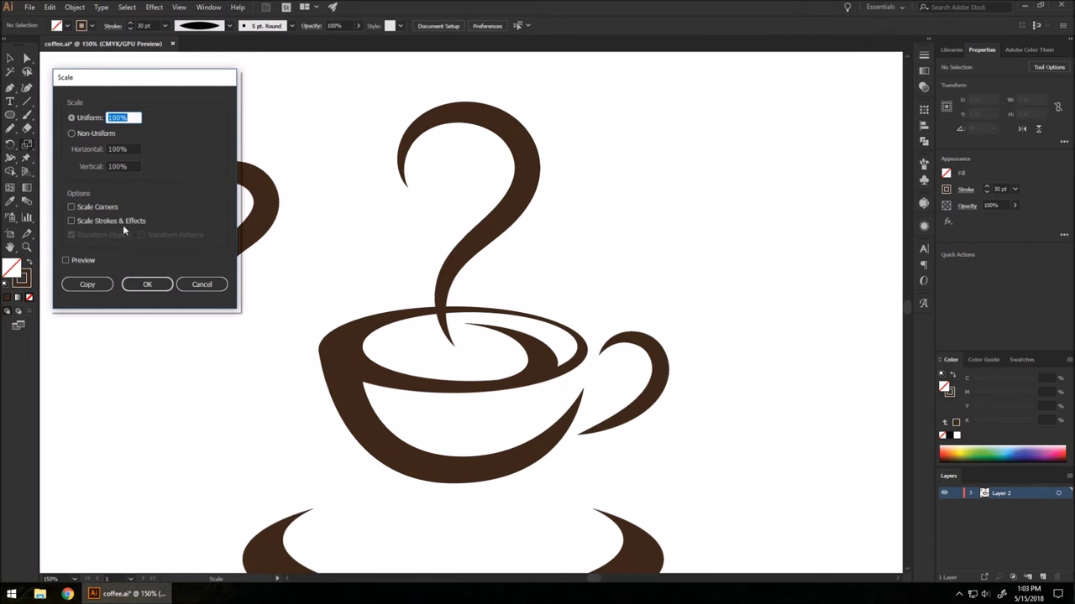
{"action": "left_click", "coordinate": [71, 221]}
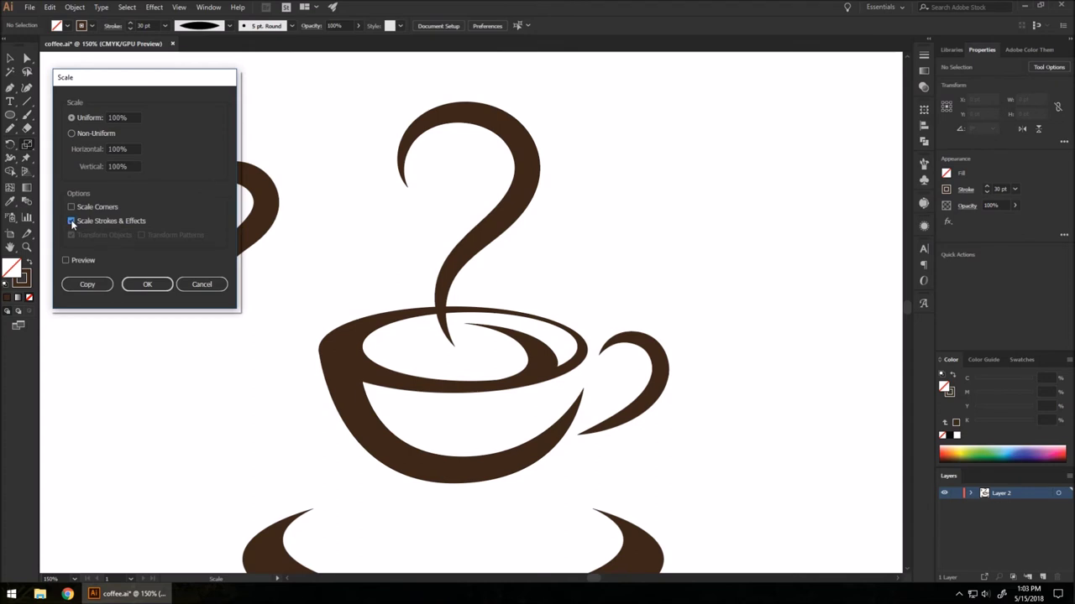
{"action": "left_click", "coordinate": [202, 285]}
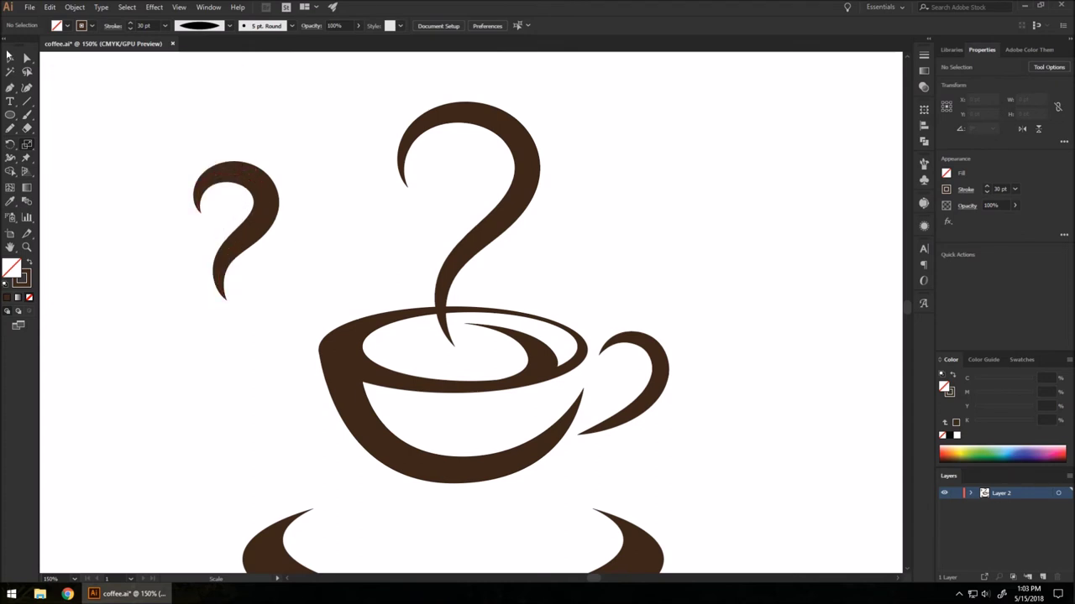
Try shrinking the small steam copy further and undo the resize
{"action": "left_click", "coordinate": [9, 58]}
{"action": "left_click", "coordinate": [235, 172]}
{"action": "left_click_drag", "start_coordinate": [235, 172], "coordinate": [232, 229]}
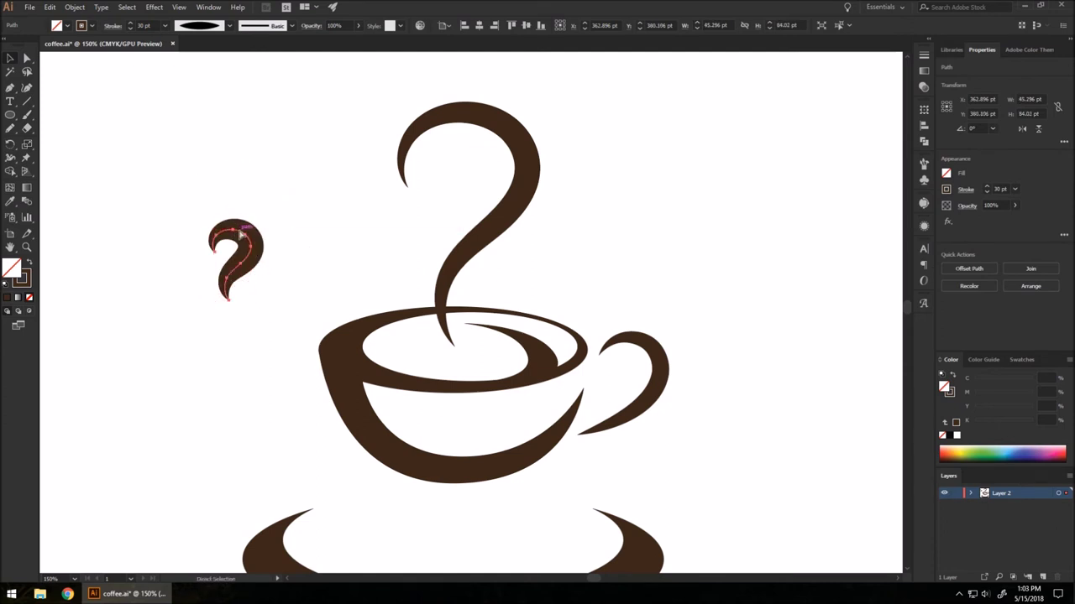
{"action": "key", "text": "ctrl+z"}
Move the small steam copy inside the large curve's hook and change its stroke to the light tan swatch
{"action": "left_click_drag", "start_coordinate": [262, 184], "coordinate": [485, 156]}
{"action": "left_click", "coordinate": [947, 189]}
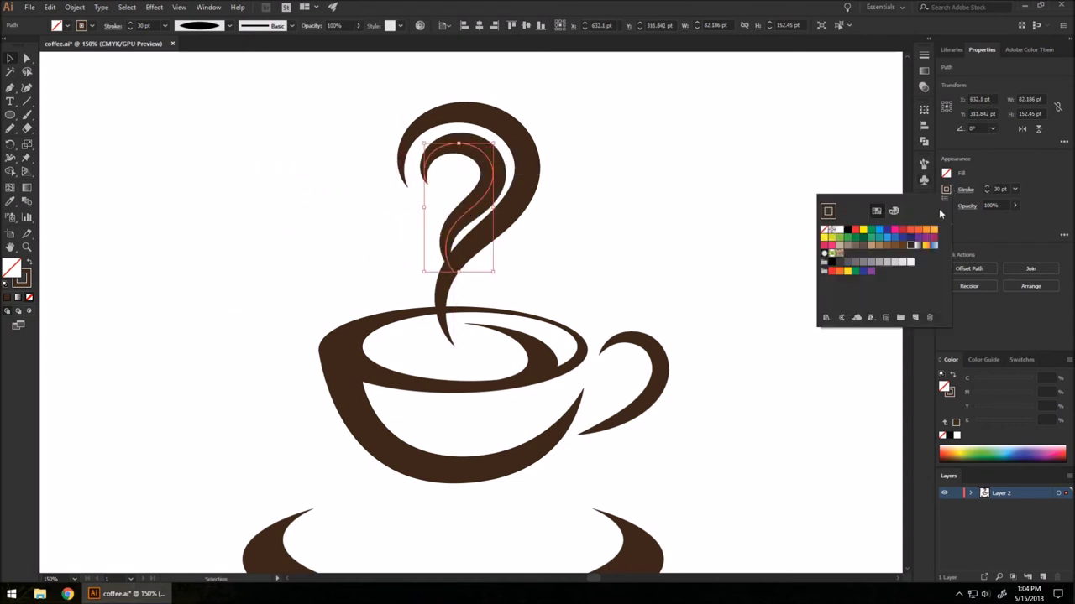
{"action": "left_click", "coordinate": [871, 245]}
{"action": "key", "text": "Escape"}
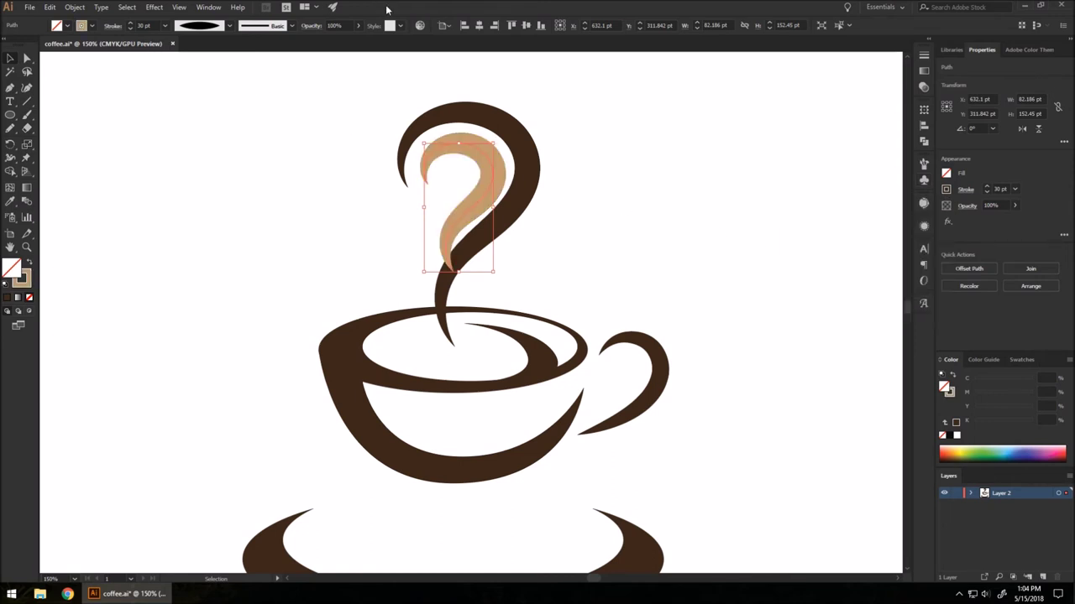
Delete the tan curve's bottom end anchor with Direct Selection to shorten its tail
{"action": "left_click", "coordinate": [27, 57]}
{"action": "scroll", "coordinate": [390, 182], "scroll_direction": "up", "scroll_amount": 1}
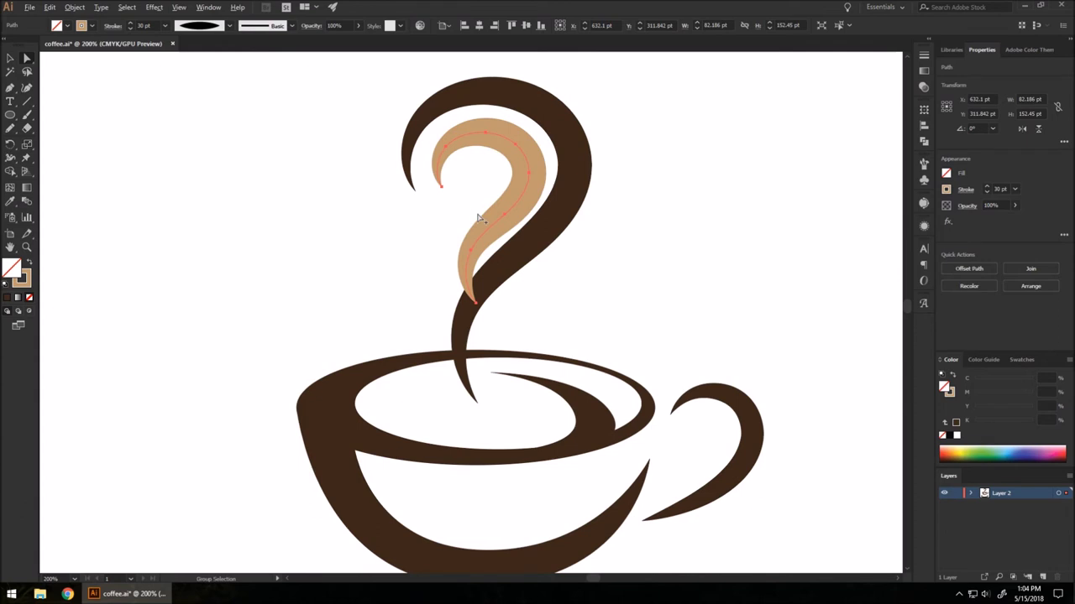
{"action": "left_click", "coordinate": [487, 304]}
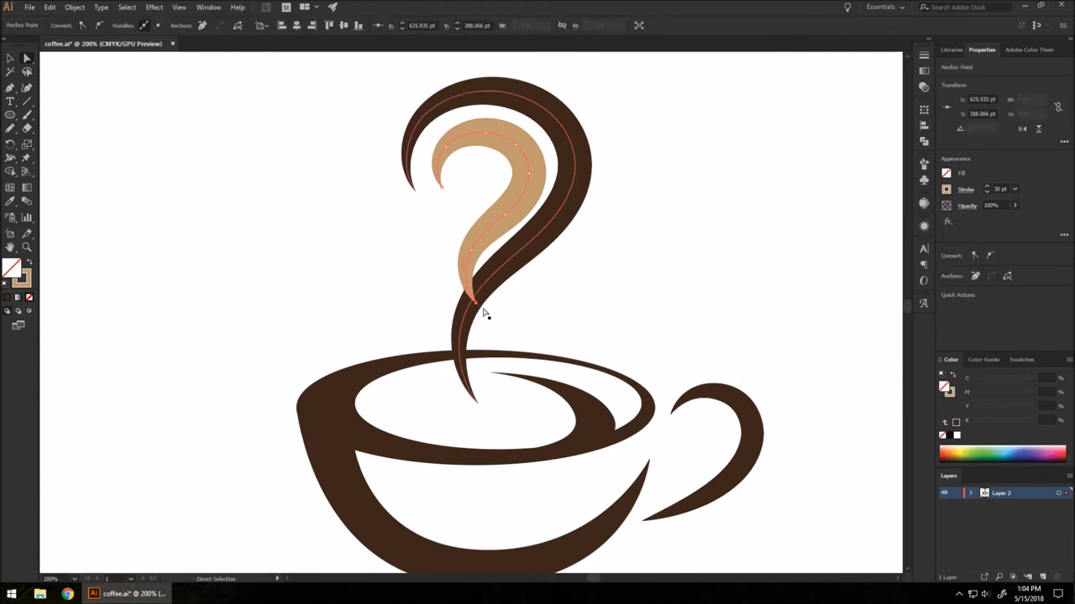
{"action": "left_click", "coordinate": [484, 313]}
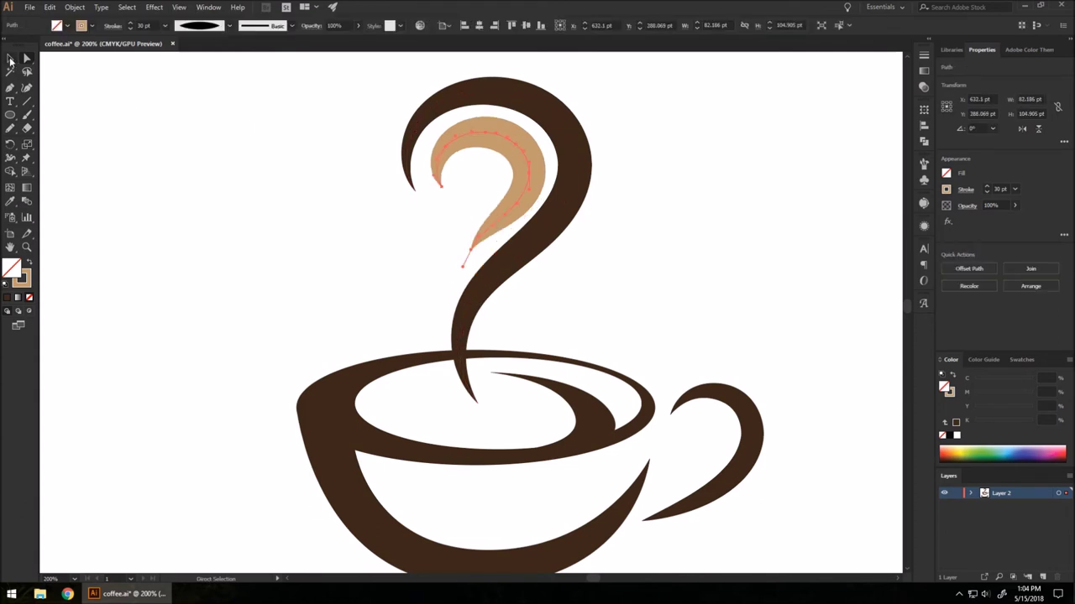
Shrink the tan curve to about 67 by 86 pt and set its stroke weight to 26 pt
{"action": "left_click", "coordinate": [10, 57]}
{"action": "left_click_drag", "start_coordinate": [509, 132], "coordinate": [505, 157]}
{"action": "left_click", "coordinate": [987, 193]}
{"action": "left_click", "coordinate": [987, 193]}
{"action": "left_click", "coordinate": [987, 193]}
{"action": "left_click", "coordinate": [988, 193]}
{"action": "left_click", "coordinate": [987, 193]}
{"action": "left_click", "coordinate": [986, 187]}
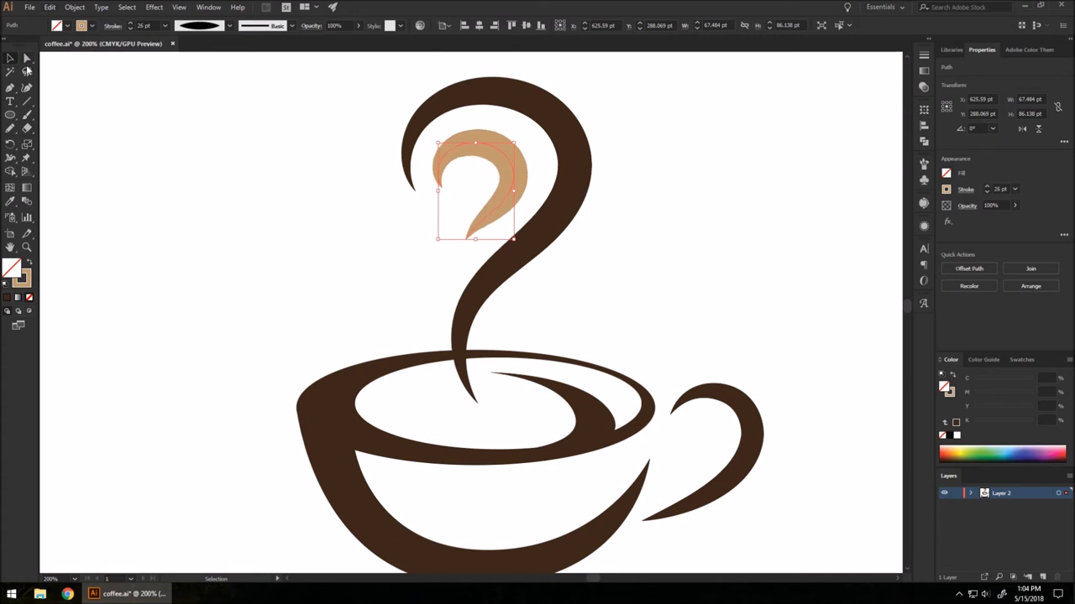
Nudge the tan curve slightly up and left inside the large steam hook and deselect it
{"action": "scroll", "coordinate": [550, 104], "scroll_direction": "up", "scroll_amount": 1}
{"action": "mouse_move", "coordinate": [480, 179]}
{"action": "left_mouse_down"}
{"action": "mouse_move", "coordinate": [494, 175]}
{"action": "mouse_move", "coordinate": [477, 162]}
{"action": "left_mouse_up"}
{"action": "left_click", "coordinate": [669, 177]}
{"action": "key", "text": "ctrl+0"}
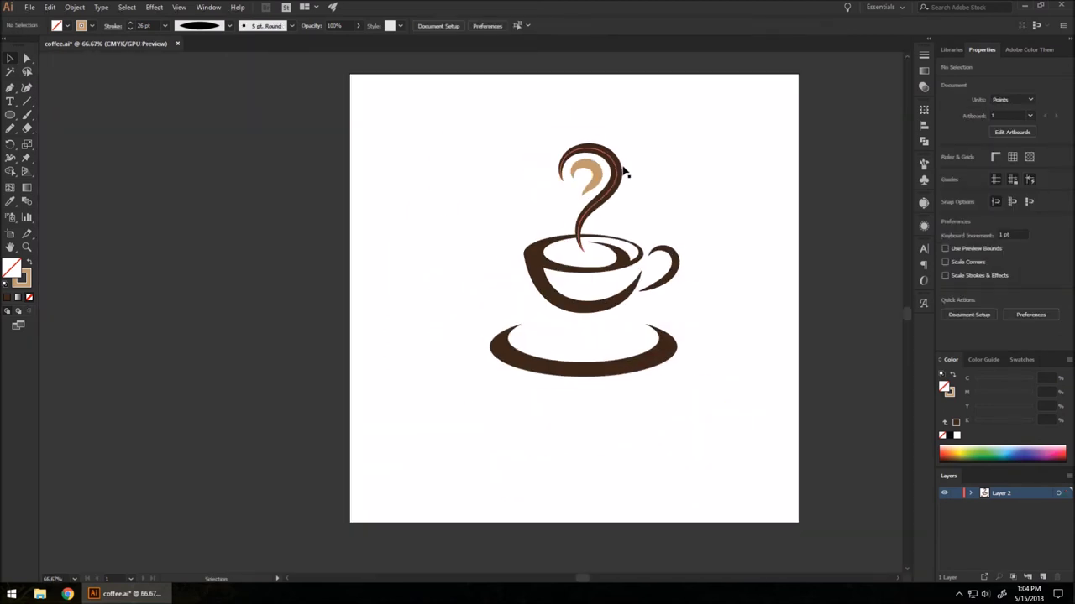
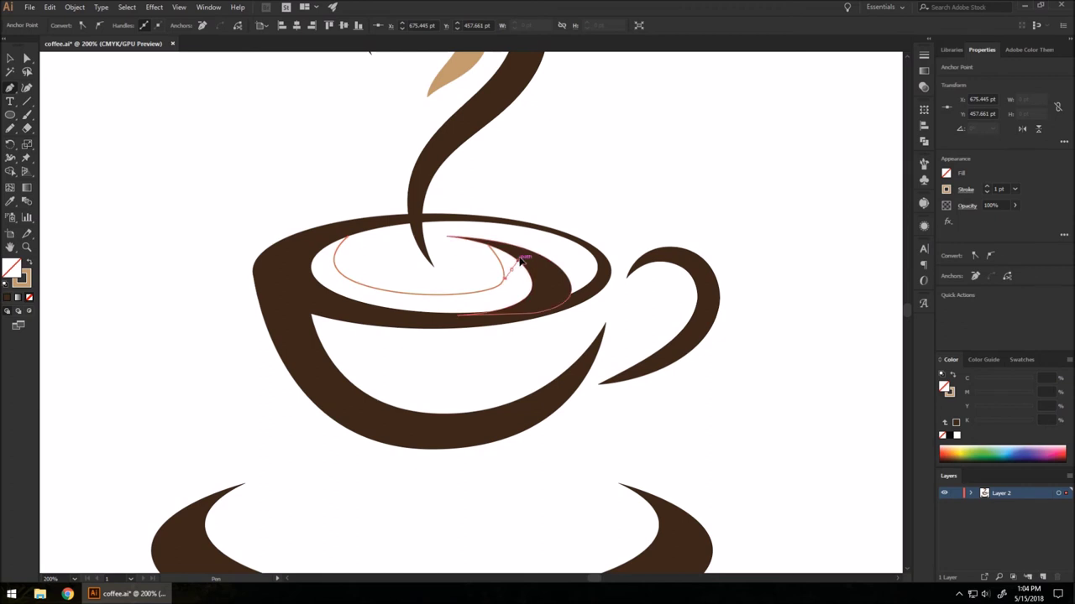
End the open tan path inside the cup and round its right side by pulling the lower-right anchor's handle up and right
{"action": "key", "text": "Escape"}
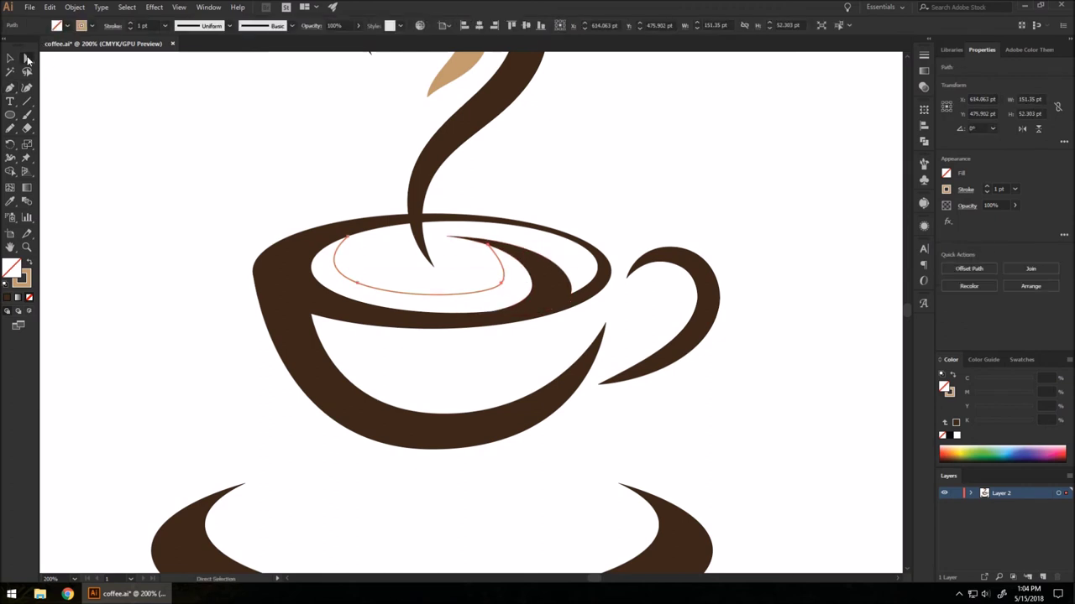
{"action": "left_click", "coordinate": [27, 58]}
{"action": "key", "text": "ctrl+plus"}
{"action": "left_click", "coordinate": [510, 304]}
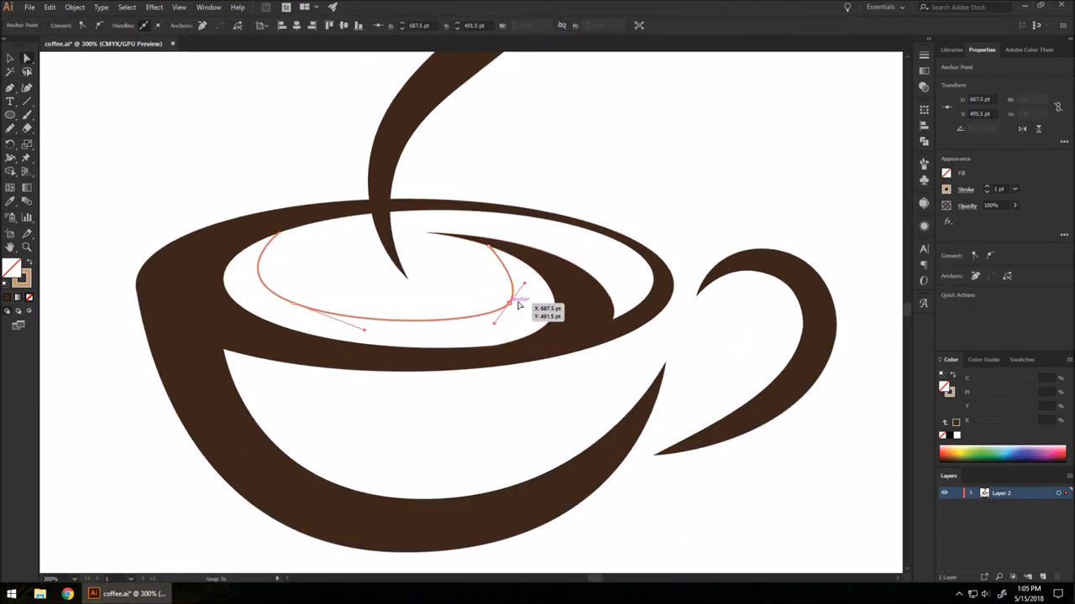
{"action": "mouse_move", "coordinate": [525, 284]}
{"action": "left_mouse_down"}
{"action": "mouse_move", "coordinate": [551, 273]}
{"action": "mouse_move", "coordinate": [540, 275]}
{"action": "left_mouse_up"}
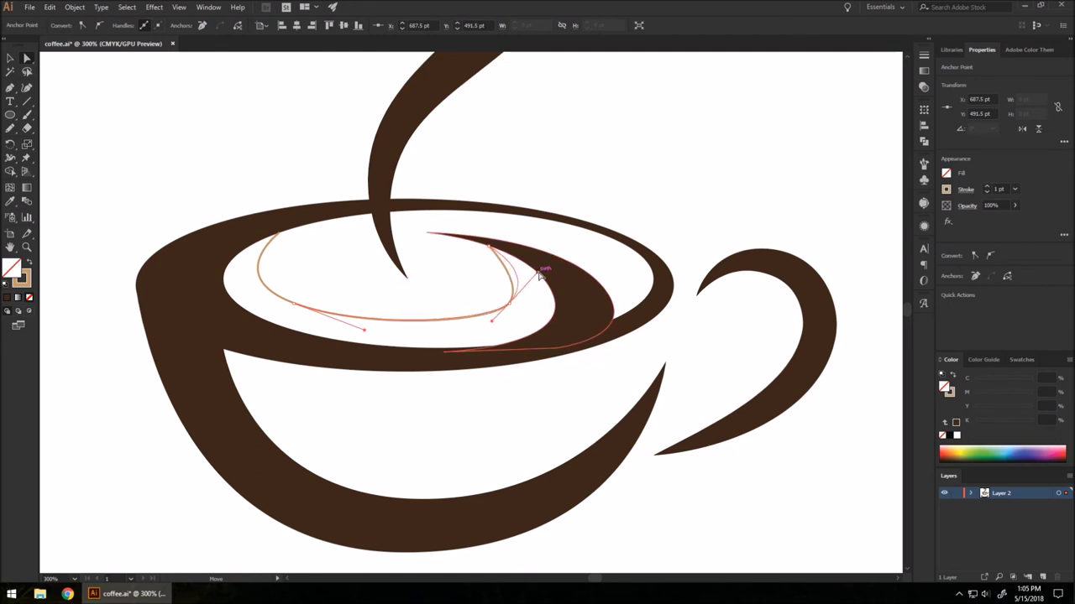
Round the left side of the thin tan path by extending the lower-left anchor's handle up and left, and deselect the path
{"action": "left_click", "coordinate": [278, 232]}
{"action": "left_click_drag", "start_coordinate": [224, 278], "coordinate": [209, 269]}
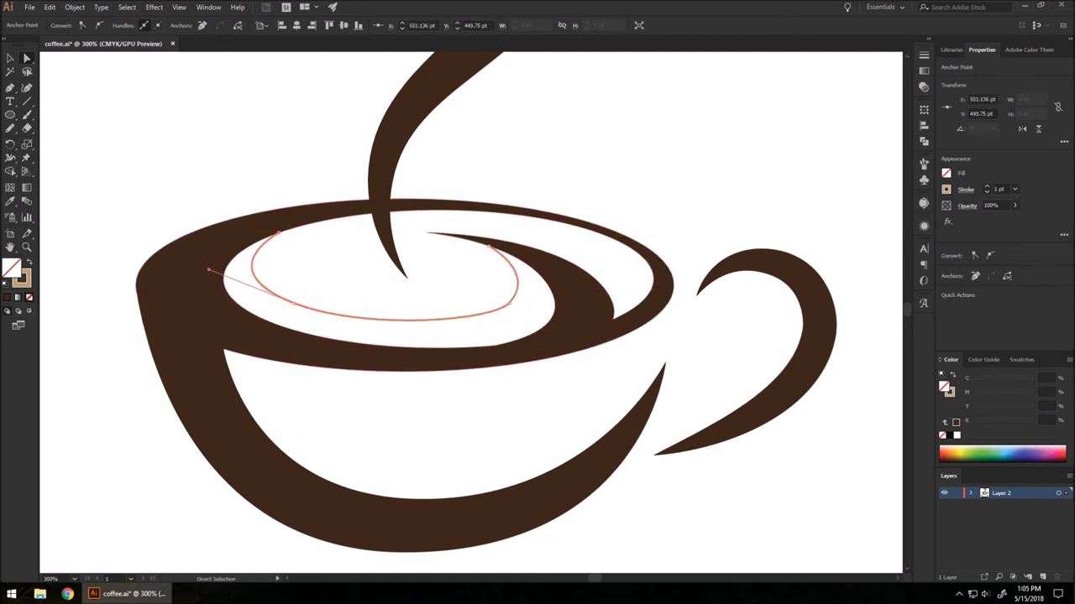
{"action": "left_click", "coordinate": [10, 58]}
{"action": "left_click", "coordinate": [678, 178]}
{"action": "scroll", "coordinate": [566, 166], "scroll_direction": "down", "scroll_amount": 2}
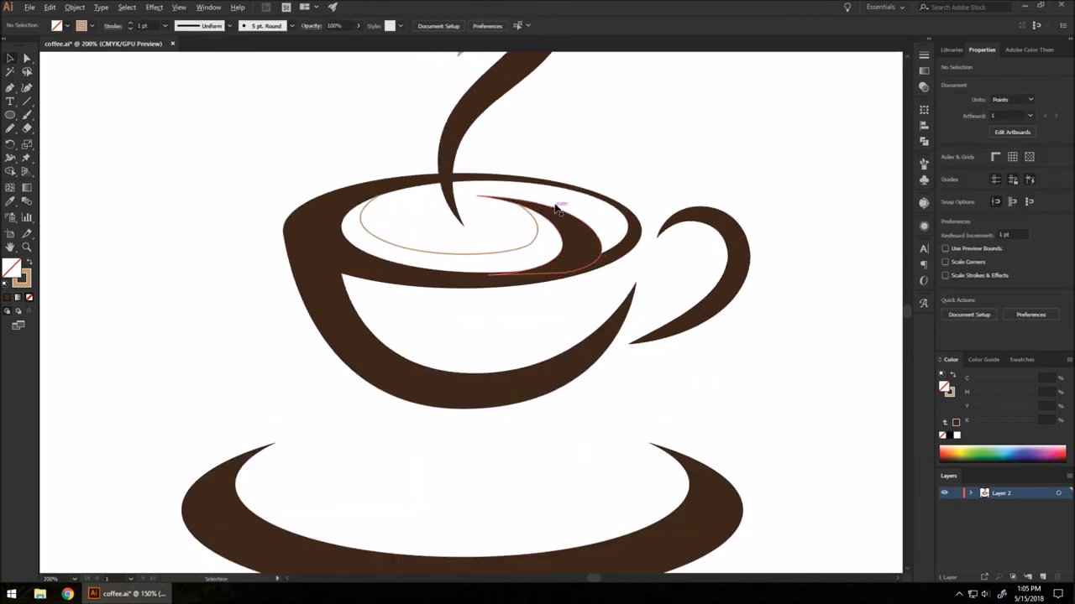
{"action": "left_click", "coordinate": [34, 58]}
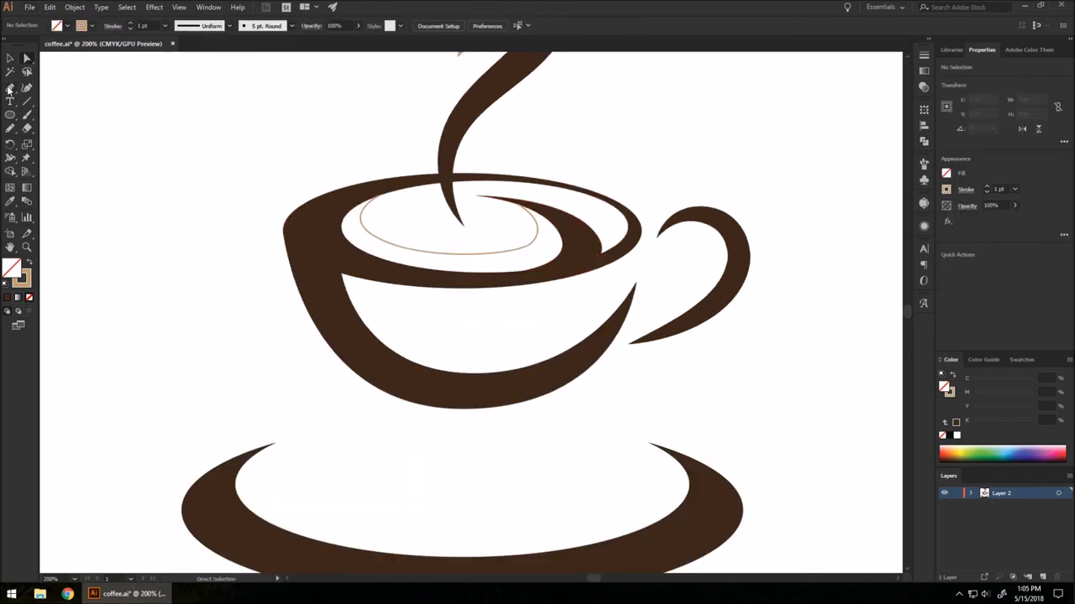
Extend the thin tan path with the Pen from its right end around over the brown rim and close it at the left end
{"action": "scroll", "coordinate": [563, 168], "scroll_direction": "up", "scroll_amount": 2}
{"action": "scroll", "coordinate": [588, 257], "scroll_direction": "up", "scroll_amount": 1}
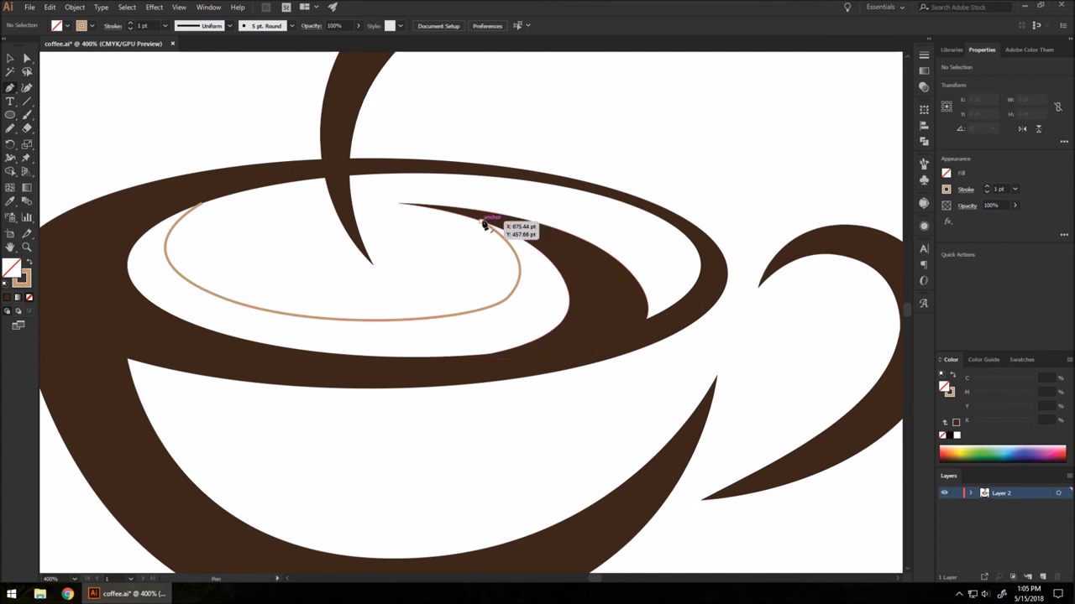
{"action": "left_click", "coordinate": [492, 227]}
{"action": "left_click", "coordinate": [552, 239]}
{"action": "left_click", "coordinate": [599, 291]}
{"action": "left_click", "coordinate": [579, 332]}
{"action": "left_click", "coordinate": [502, 363]}
{"action": "left_click", "coordinate": [350, 369]}
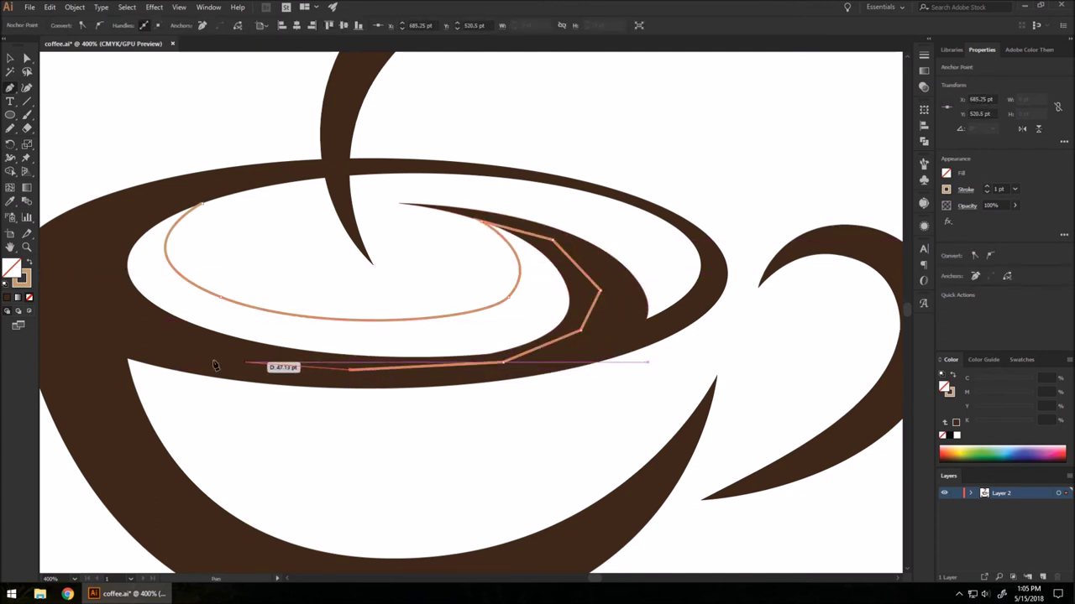
{"action": "left_click", "coordinate": [132, 332]}
{"action": "left_click", "coordinate": [106, 251]}
{"action": "left_click", "coordinate": [139, 203]}
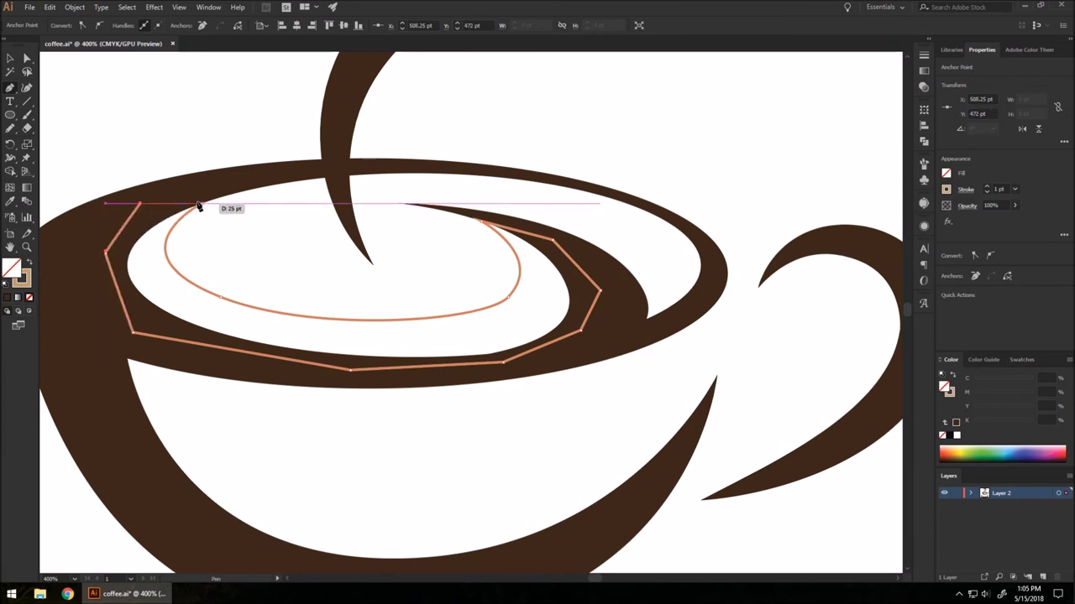
Remove the closed coffee shape's stroke and fill it with tan
{"action": "left_click", "coordinate": [10, 60]}
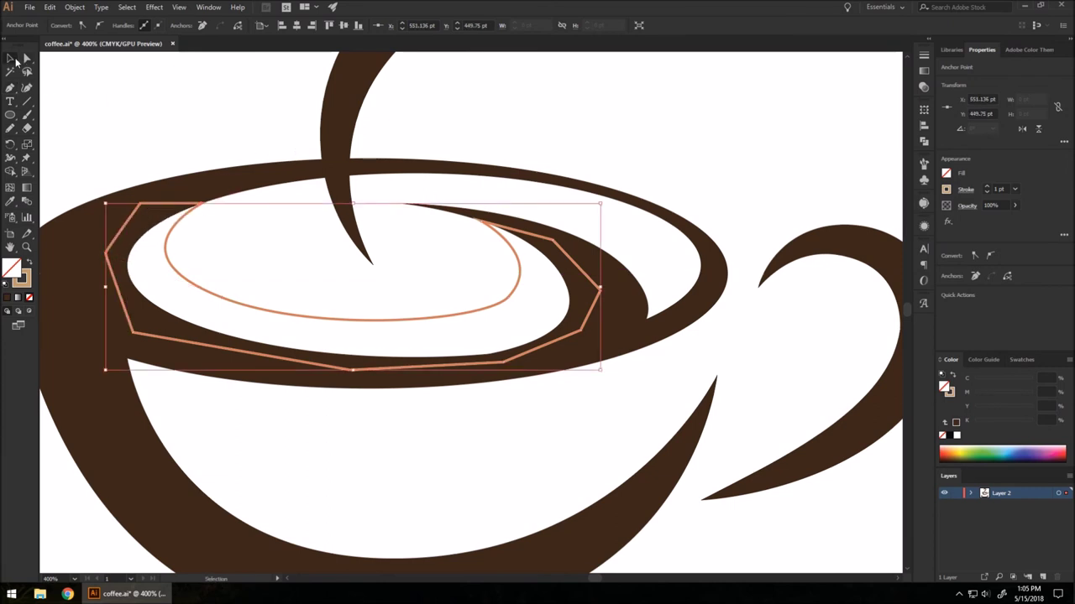
{"action": "left_click", "coordinate": [949, 189]}
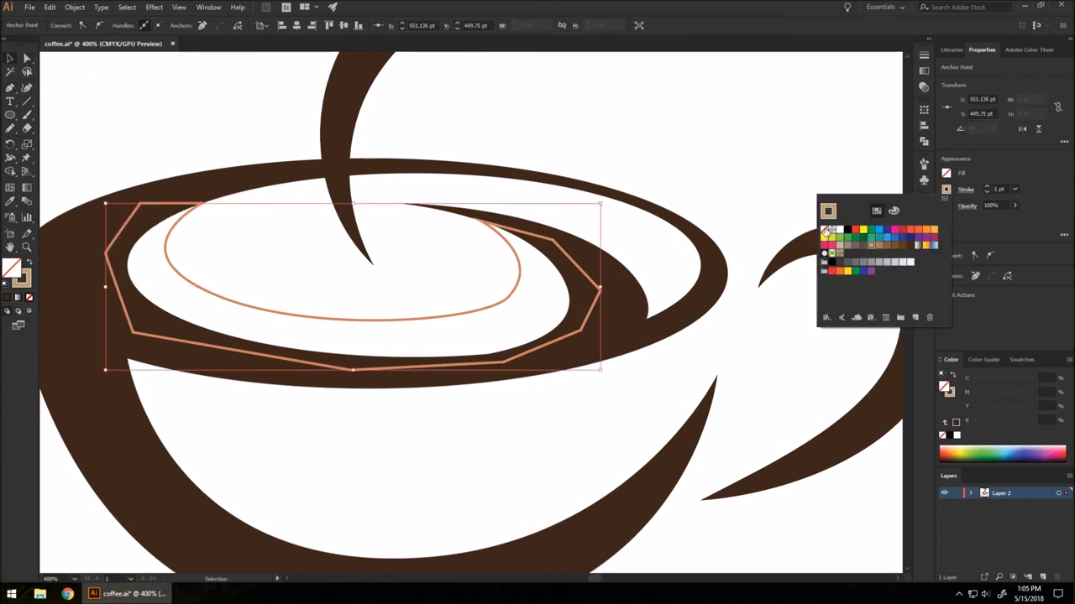
{"action": "left_click", "coordinate": [947, 191]}
{"action": "left_click", "coordinate": [827, 211]}
{"action": "left_click", "coordinate": [947, 174]}
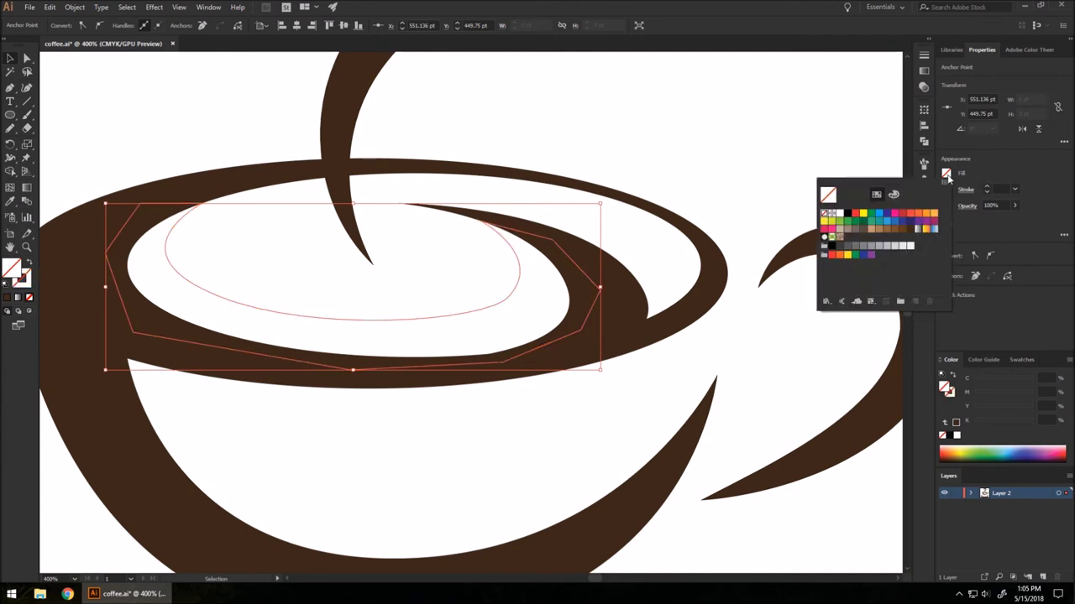
{"action": "left_click", "coordinate": [872, 230]}
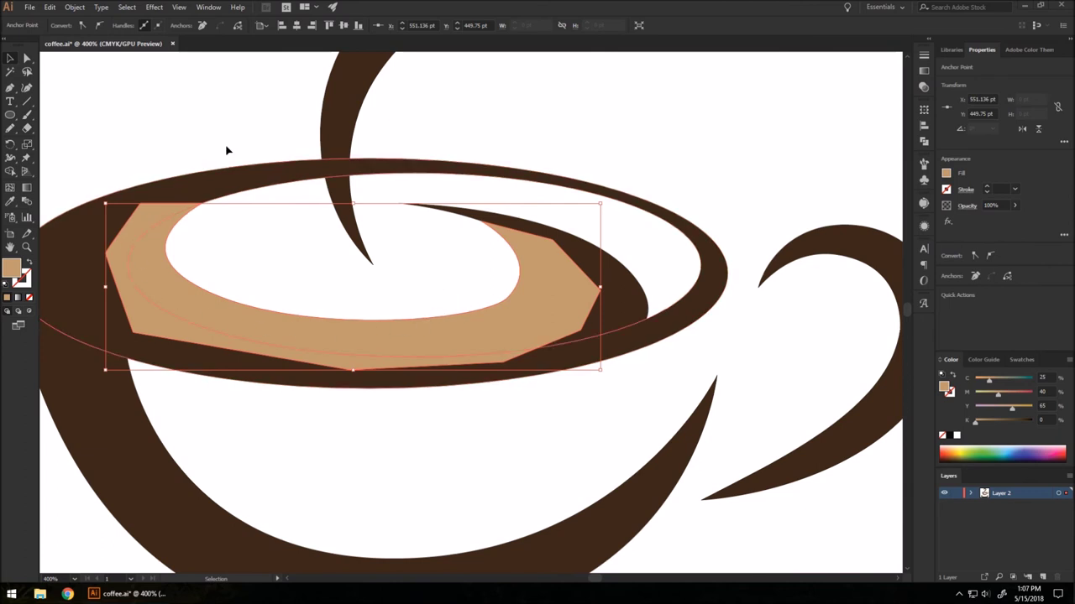
Send the tan coffee shape to the back behind the brown cup rim and deselect it
{"action": "left_click", "coordinate": [73, 7]}
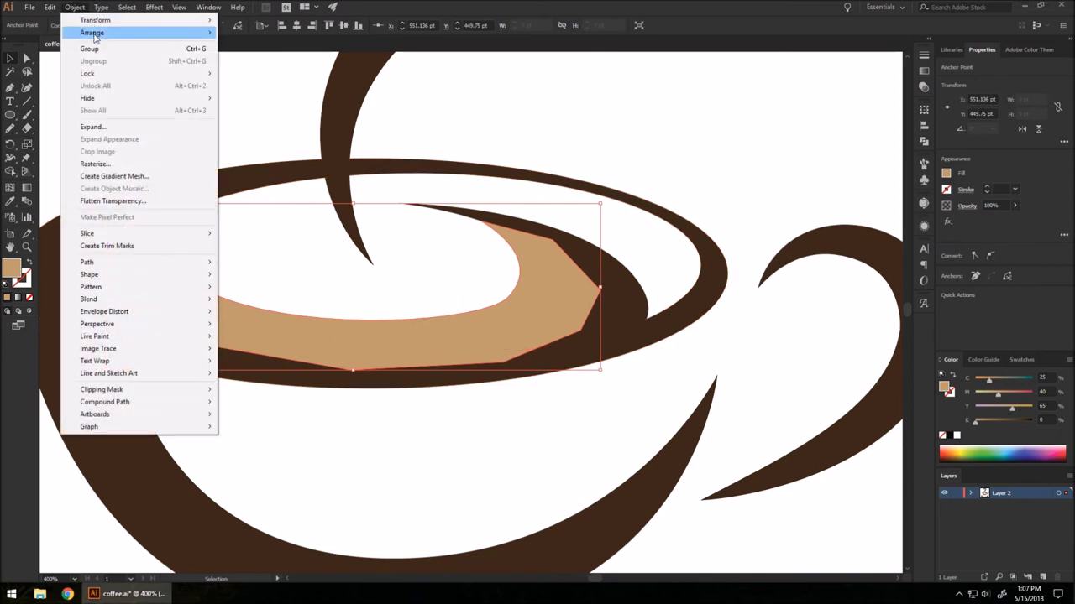
{"action": "mouse_move", "coordinate": [96, 35]}
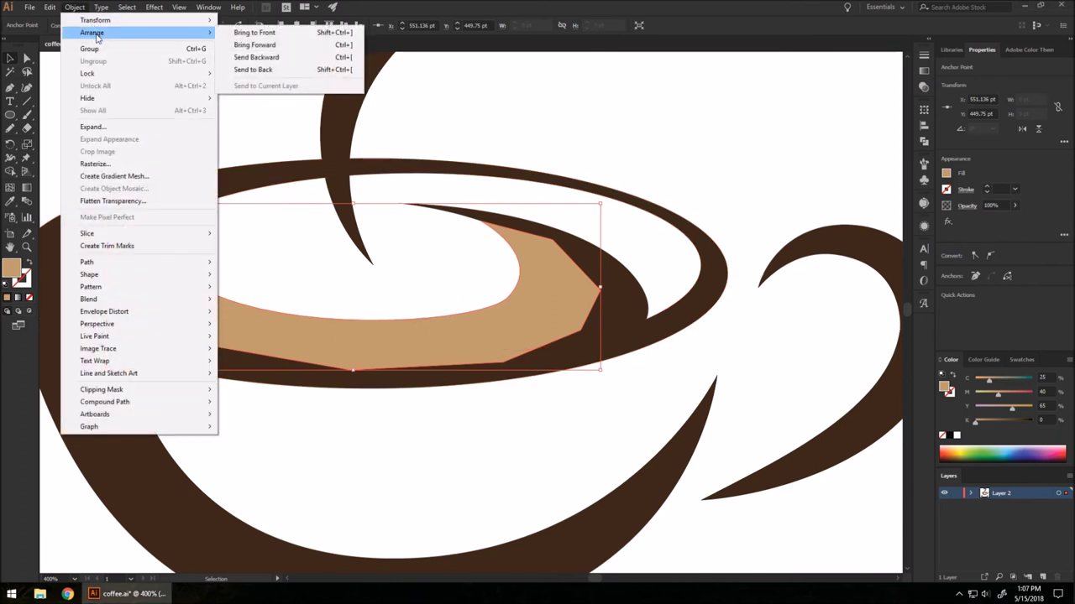
{"action": "left_click", "coordinate": [261, 70]}
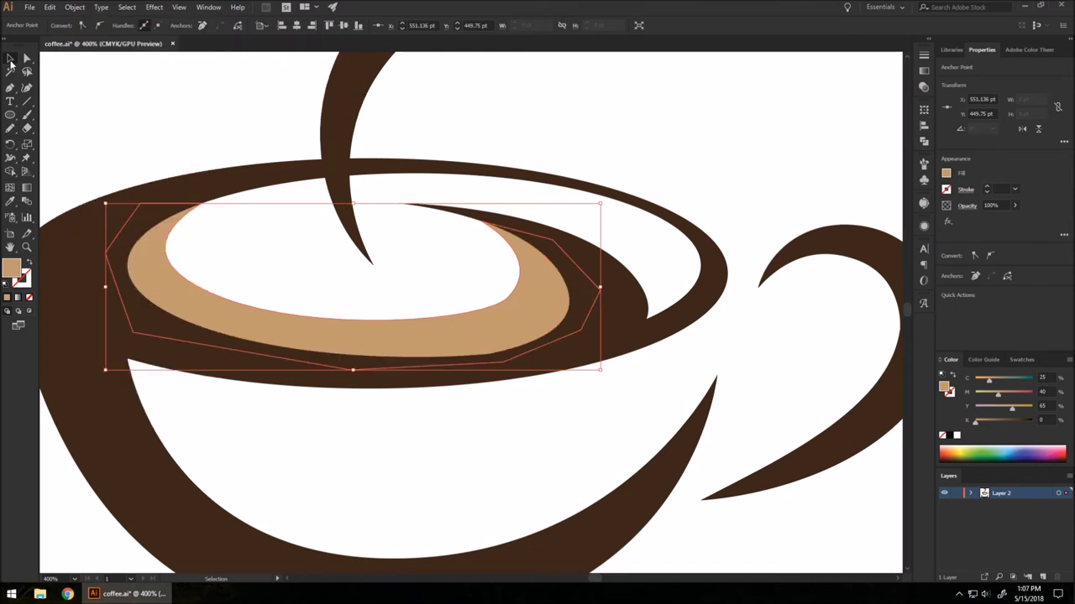
{"action": "left_click", "coordinate": [476, 111]}
{"action": "scroll", "coordinate": [513, 137], "scroll_direction": "down", "scroll_amount": 3}
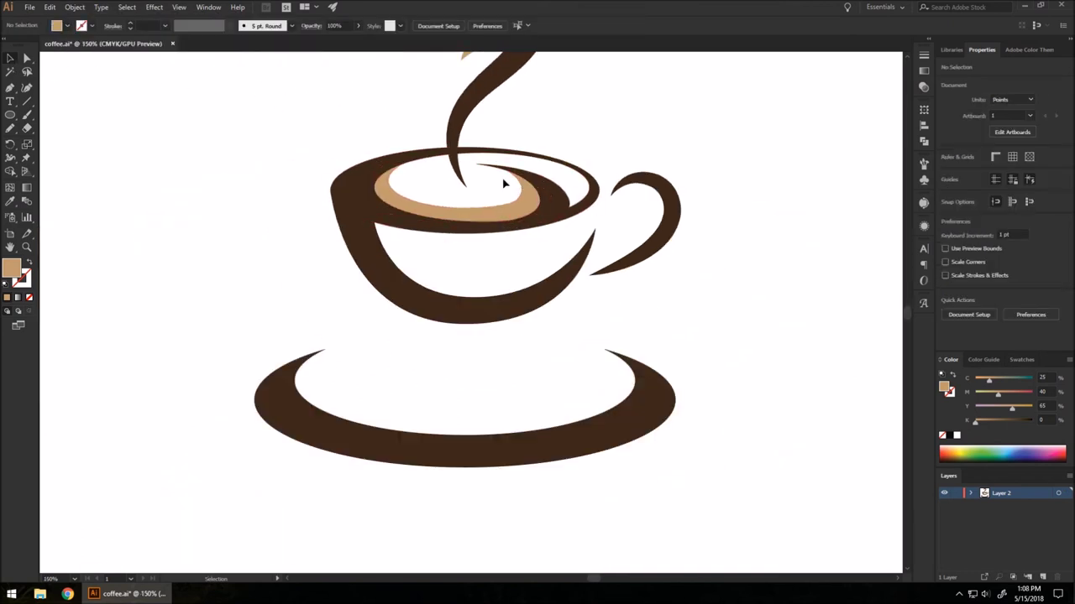
Move the coffee shape's upper-left end anchor up and right along the rim and nudge its inner lower-left anchor slightly right and up
{"action": "scroll", "coordinate": [409, 167], "scroll_direction": "up", "scroll_amount": 2}
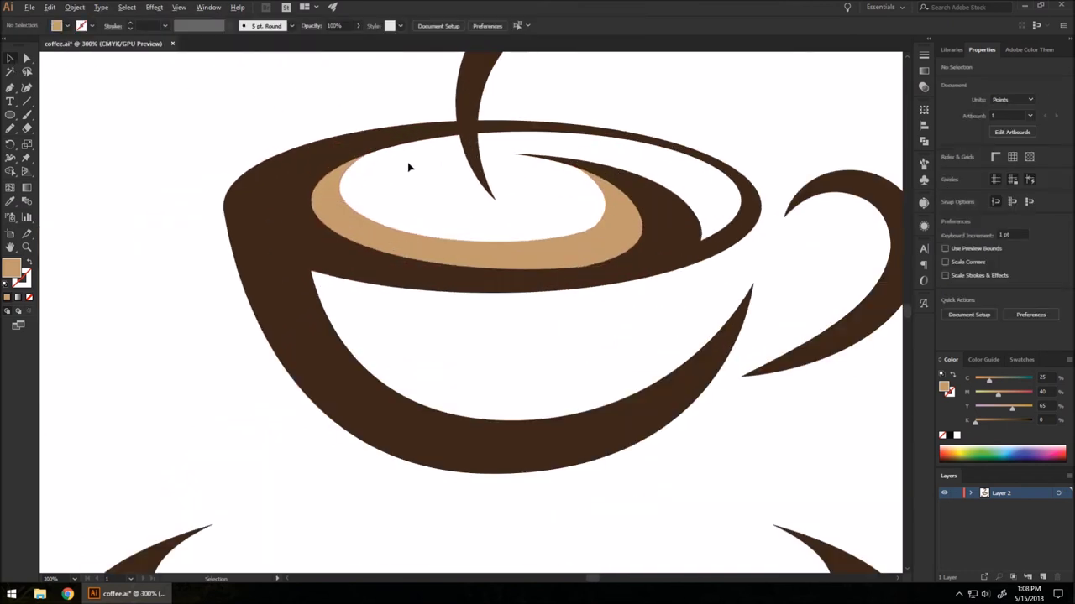
{"action": "left_click", "coordinate": [26, 58]}
{"action": "scroll", "coordinate": [372, 175], "scroll_direction": "up", "scroll_amount": 1}
{"action": "left_click", "coordinate": [343, 206]}
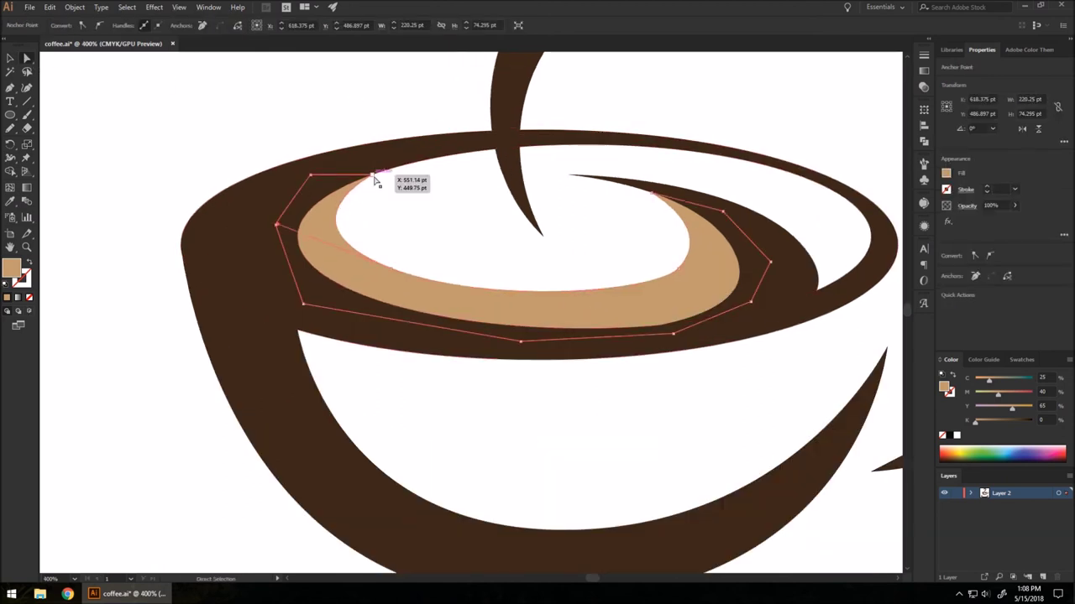
{"action": "left_click_drag", "start_coordinate": [375, 178], "coordinate": [402, 169]}
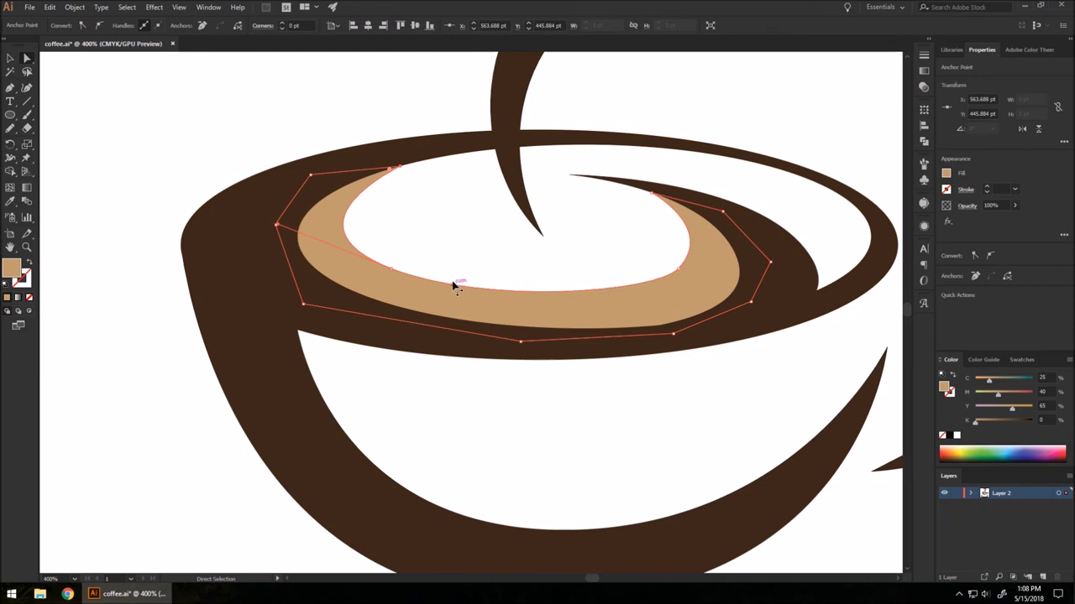
{"action": "mouse_move", "coordinate": [403, 271]}
{"action": "left_mouse_down"}
{"action": "mouse_move", "coordinate": [426, 276]}
{"action": "mouse_move", "coordinate": [410, 268]}
{"action": "left_mouse_up"}
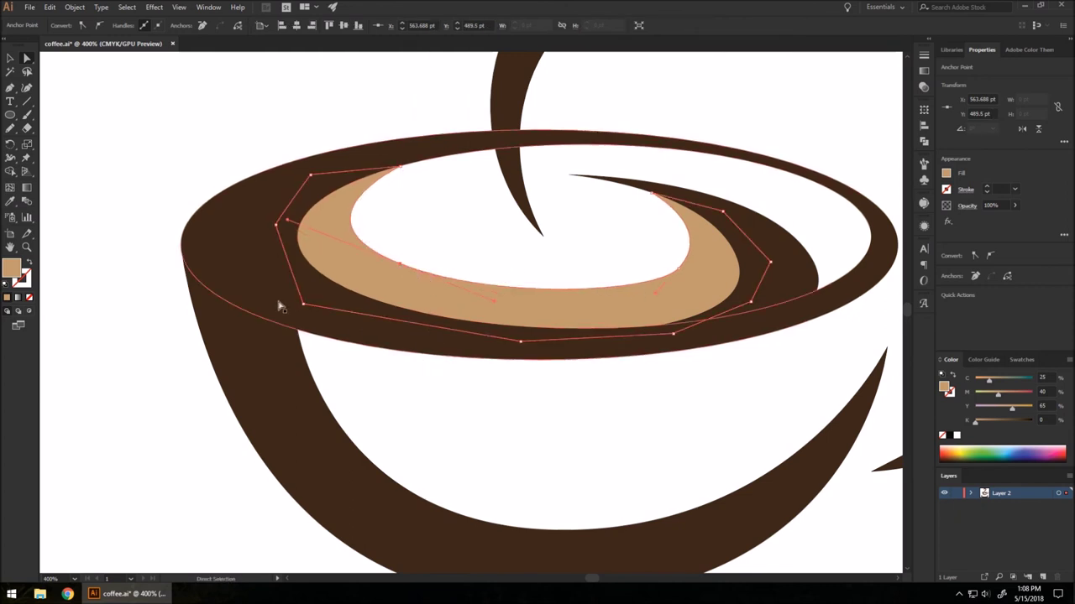
{"action": "left_click", "coordinate": [132, 298]}
Move the coffee shape's inner lower-right anchor to about X 690.5, Y 493 pt and extend its handle down and left to round the curve
{"action": "left_click", "coordinate": [680, 270]}
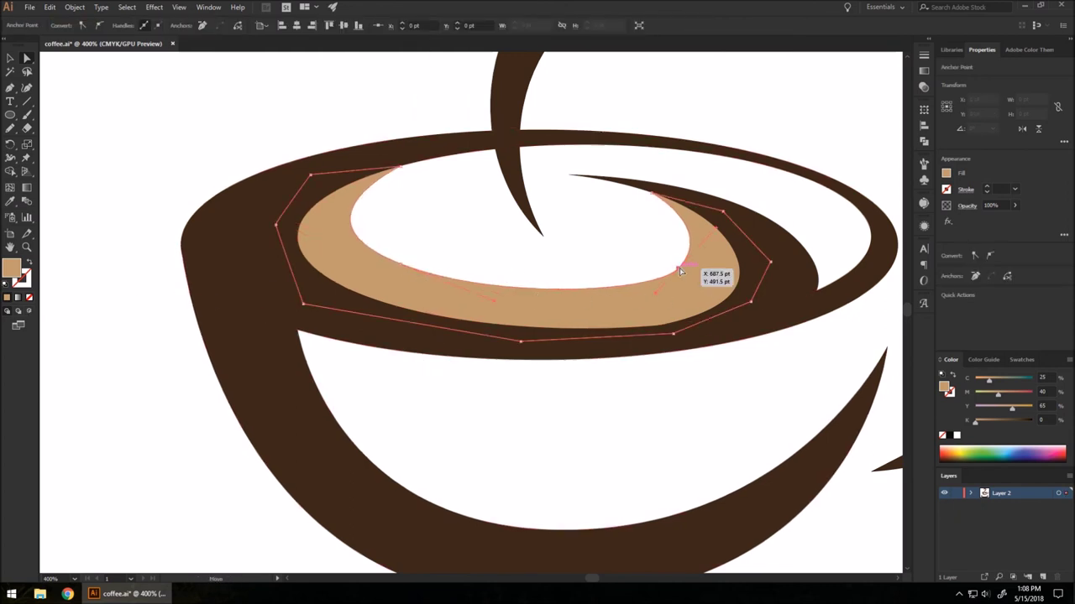
{"action": "left_click_drag", "start_coordinate": [686, 276], "coordinate": [687, 277]}
{"action": "left_click", "coordinate": [355, 126]}
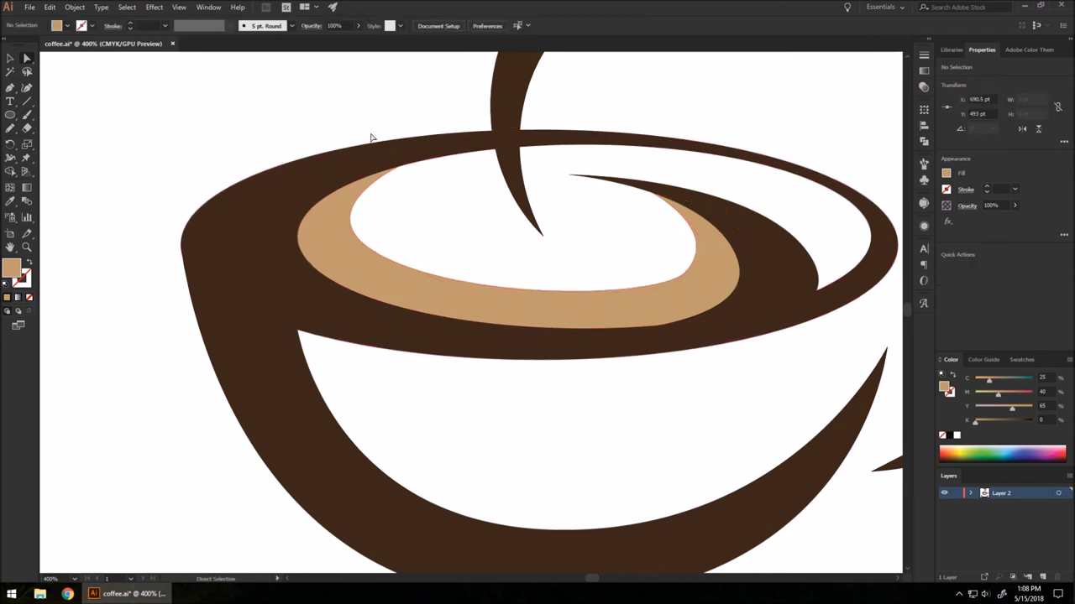
{"action": "scroll", "coordinate": [372, 137], "scroll_direction": "down", "scroll_amount": 4}
{"action": "scroll", "coordinate": [496, 177], "scroll_direction": "up", "scroll_amount": 4}
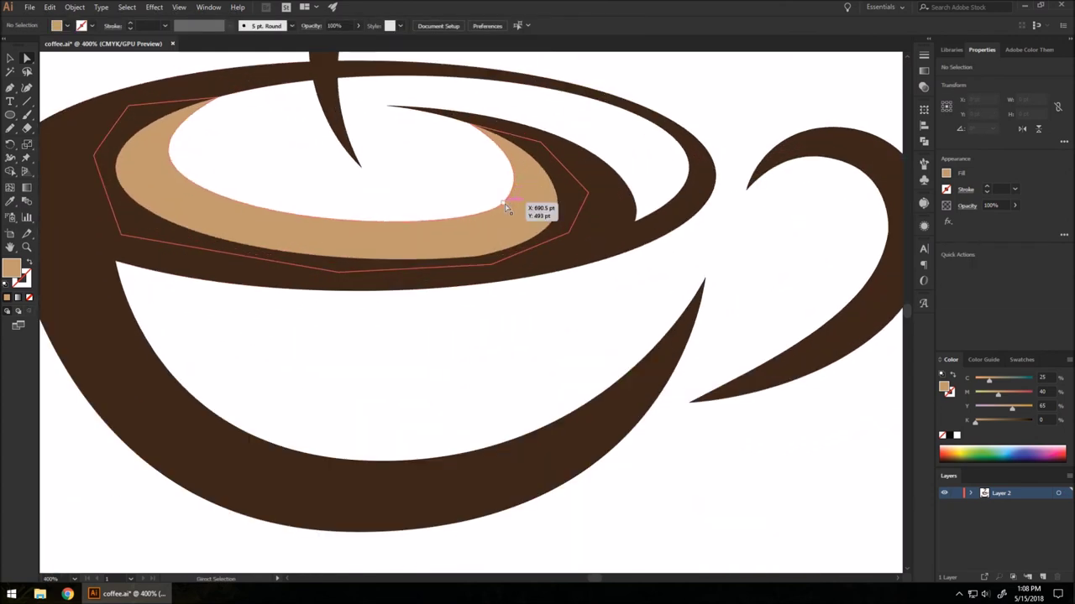
{"action": "left_click", "coordinate": [506, 207]}
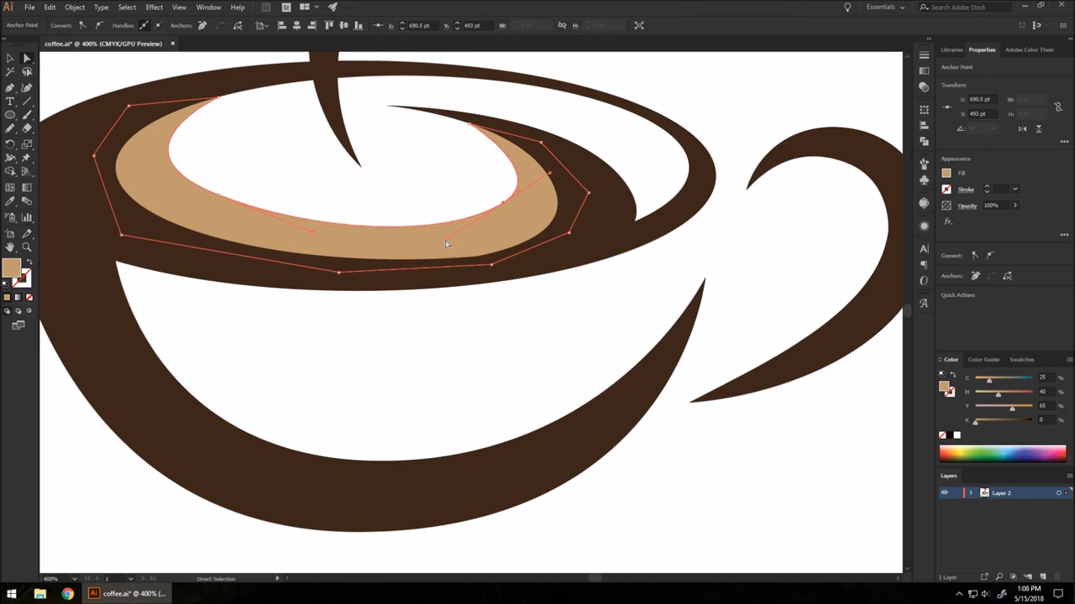
{"action": "left_click", "coordinate": [739, 120]}
{"action": "scroll", "coordinate": [576, 157], "scroll_direction": "down", "scroll_amount": 3}
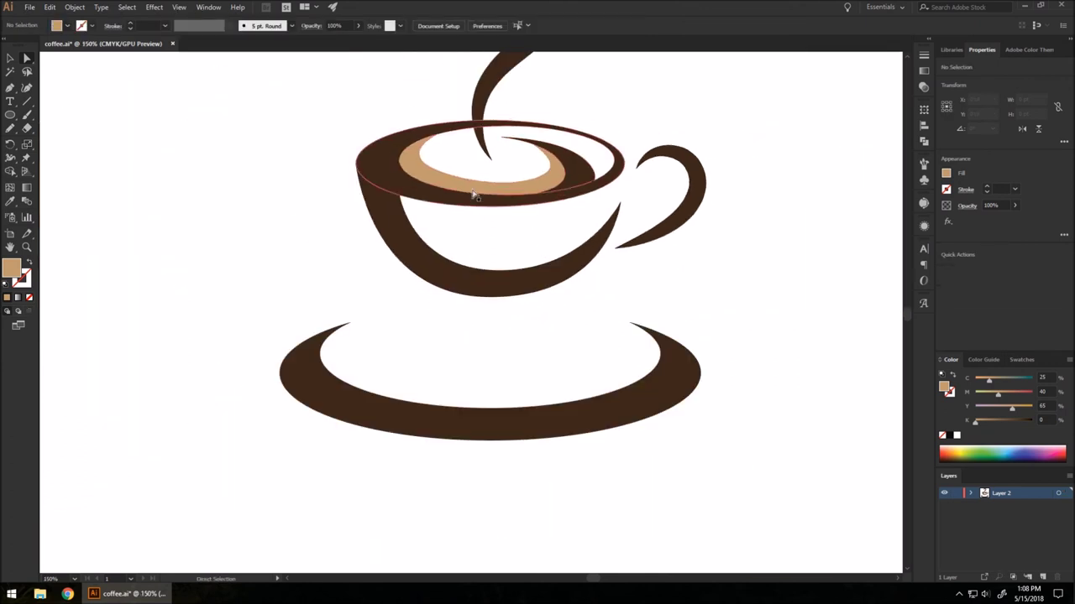
Draw a curved tan path with the Pen inside the cup body from below the rim's left part to the right wall
{"action": "scroll", "coordinate": [505, 150], "scroll_direction": "up", "scroll_amount": 2}
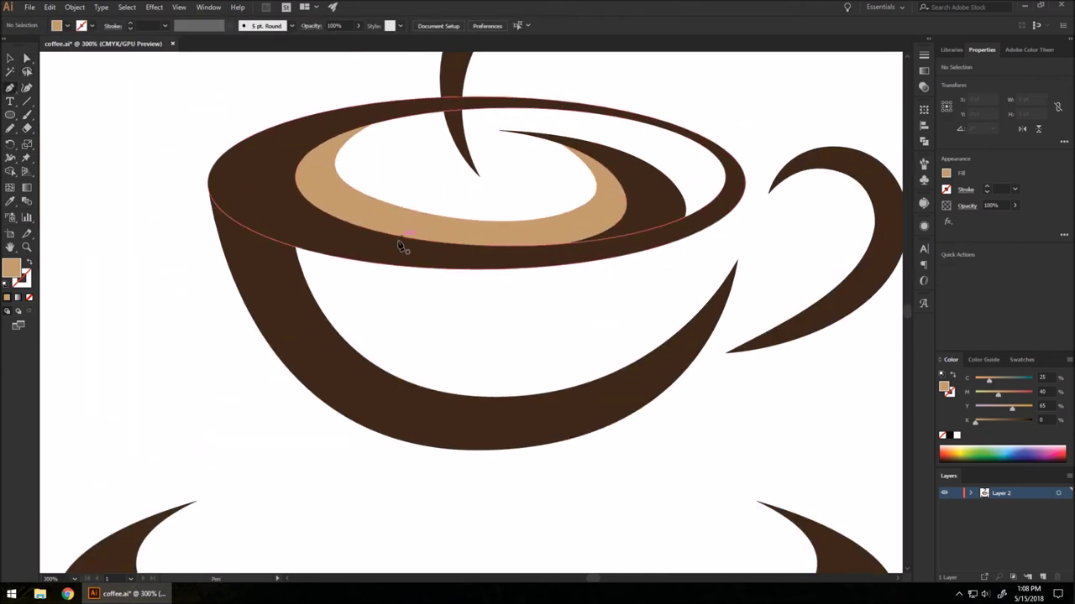
{"action": "left_click", "coordinate": [350, 259]}
{"action": "left_click_drag", "start_coordinate": [514, 360], "coordinate": [655, 341]}
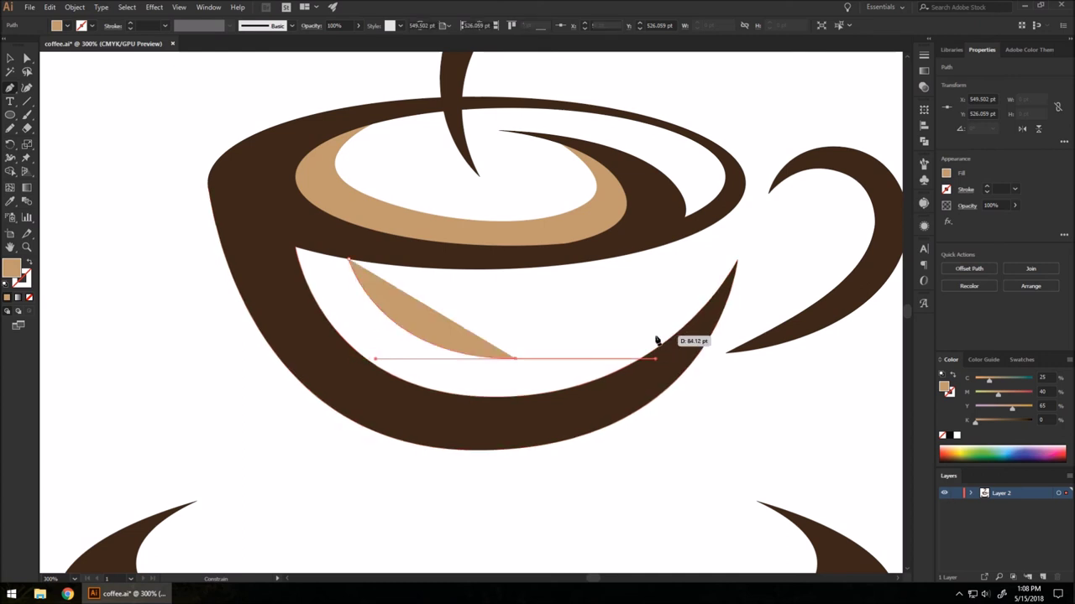
{"action": "left_click", "coordinate": [706, 306]}
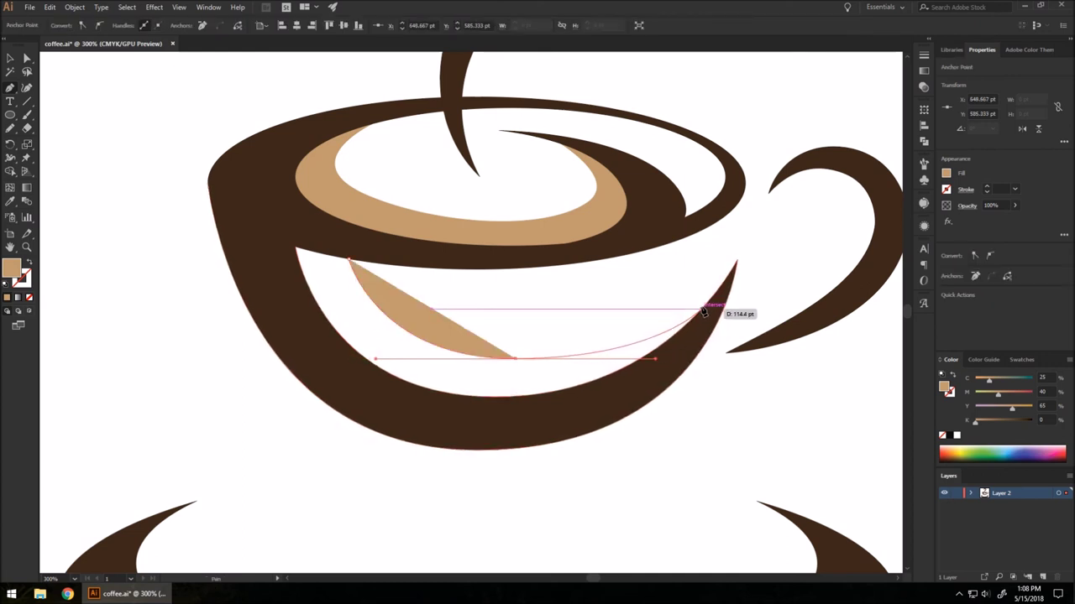
Continue the tan path with straight segments over the brown cup wall and close it at its starting anchor below the rim
{"action": "left_click", "coordinate": [687, 345]}
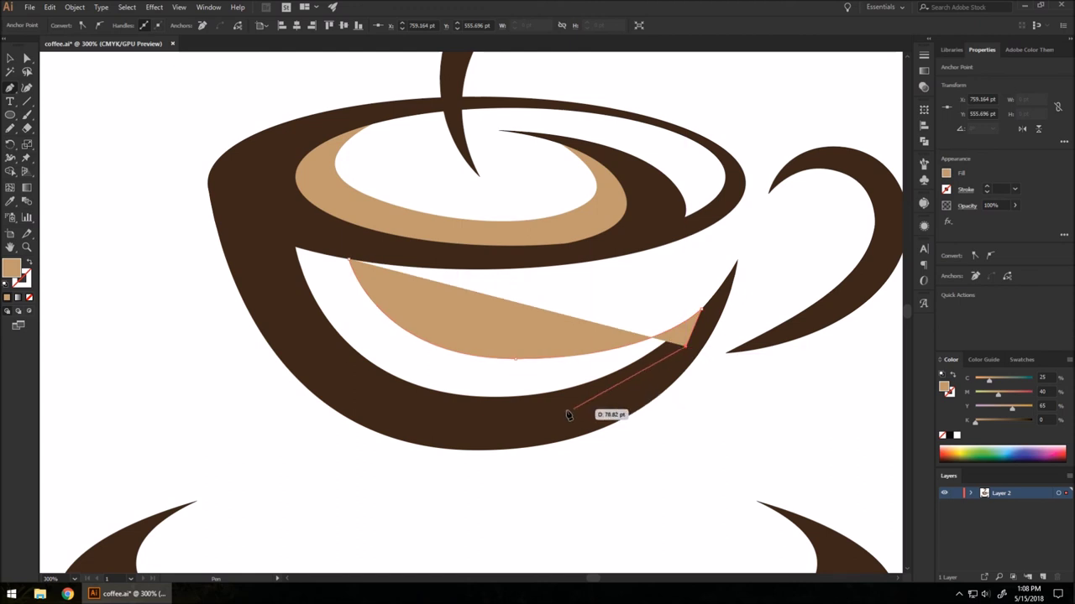
{"action": "left_click", "coordinate": [558, 413]}
{"action": "left_click", "coordinate": [434, 426]}
{"action": "left_click", "coordinate": [318, 366]}
{"action": "left_click", "coordinate": [286, 276]}
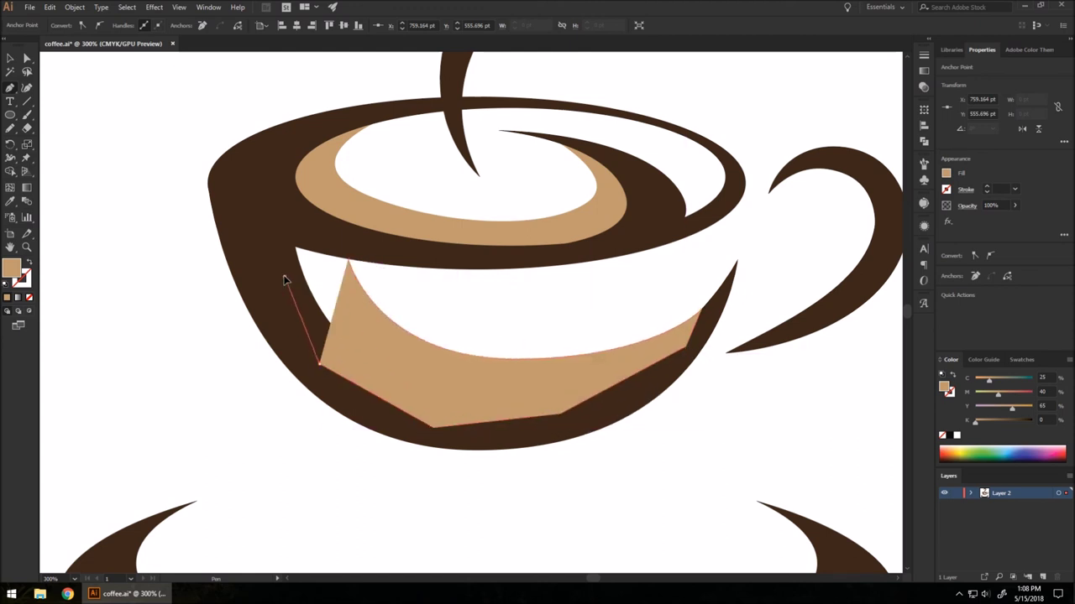
{"action": "left_click", "coordinate": [349, 261]}
{"action": "left_click", "coordinate": [272, 221]}
{"action": "left_click", "coordinate": [353, 240]}
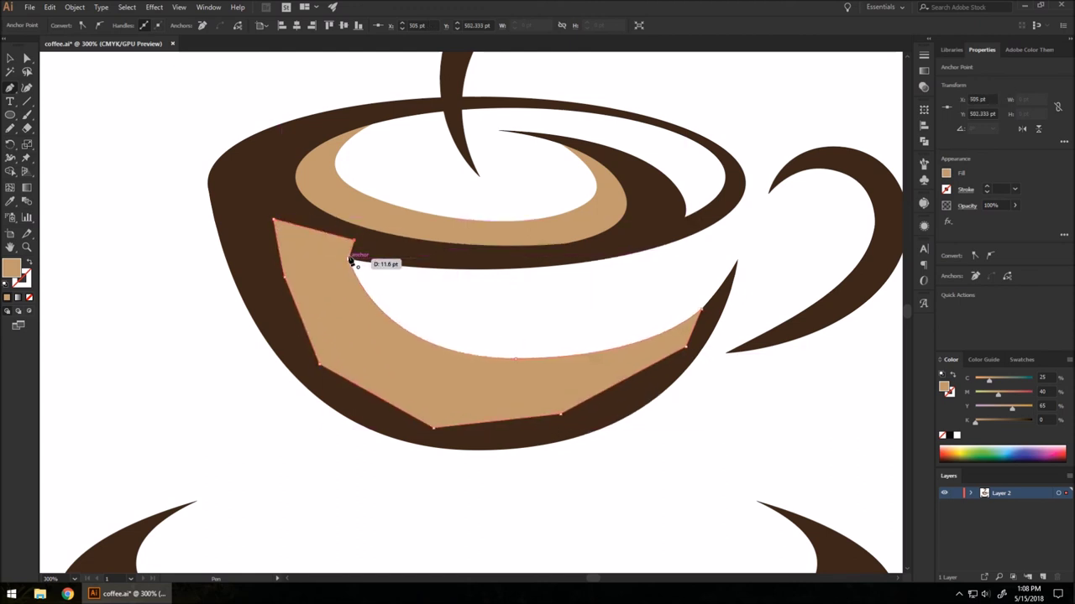
{"action": "left_click", "coordinate": [351, 262]}
Send the new tan body shape to the back behind the brown cup wall and deselect it
{"action": "left_click", "coordinate": [10, 57]}
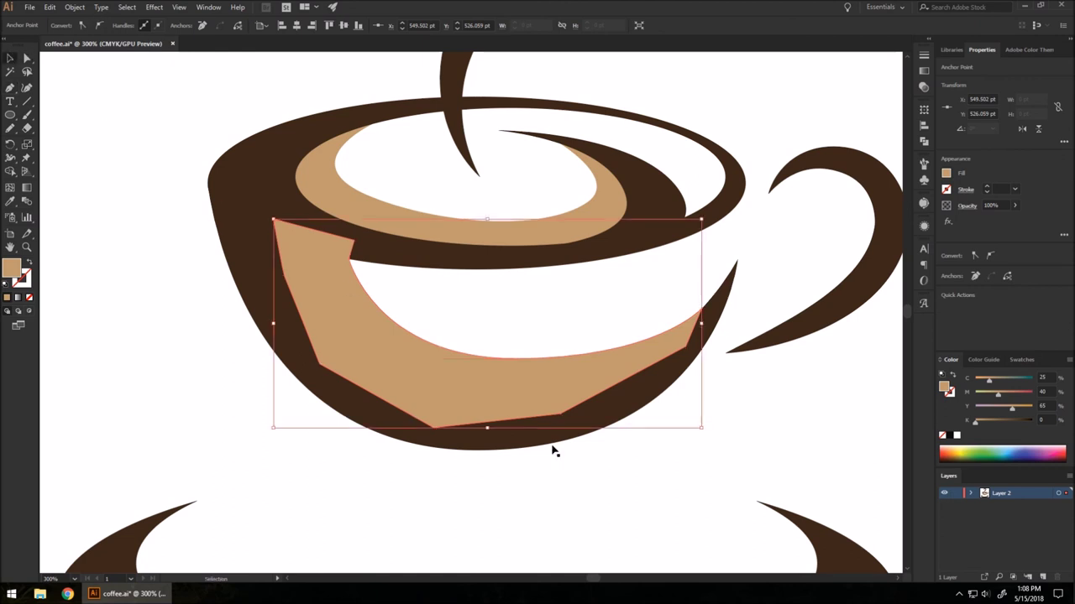
{"action": "left_click", "coordinate": [538, 447]}
{"action": "left_click", "coordinate": [454, 389]}
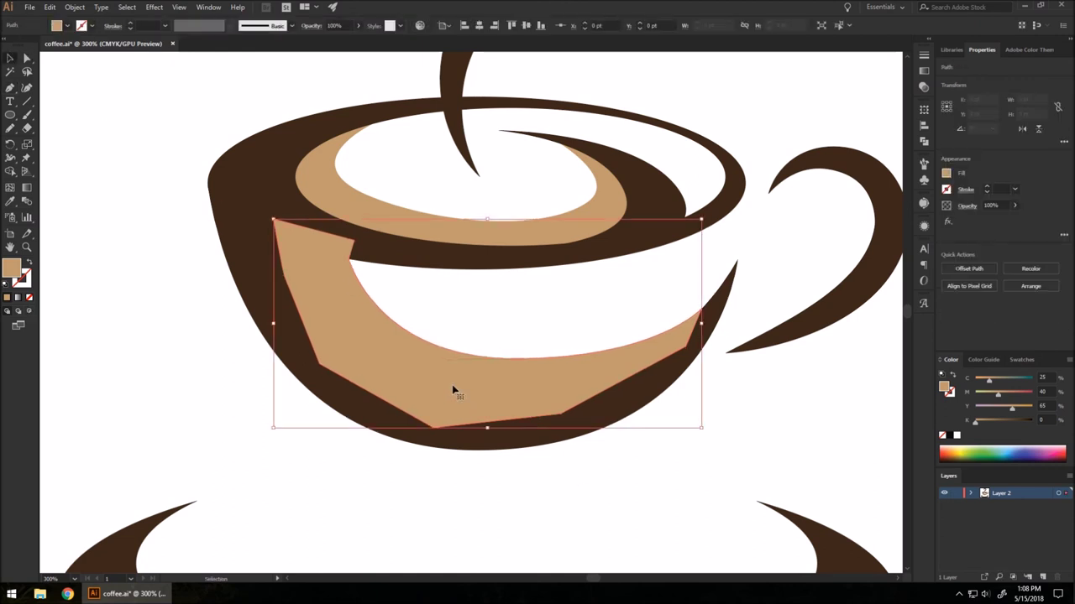
{"action": "left_click", "coordinate": [84, 10]}
{"action": "mouse_move", "coordinate": [180, 31]}
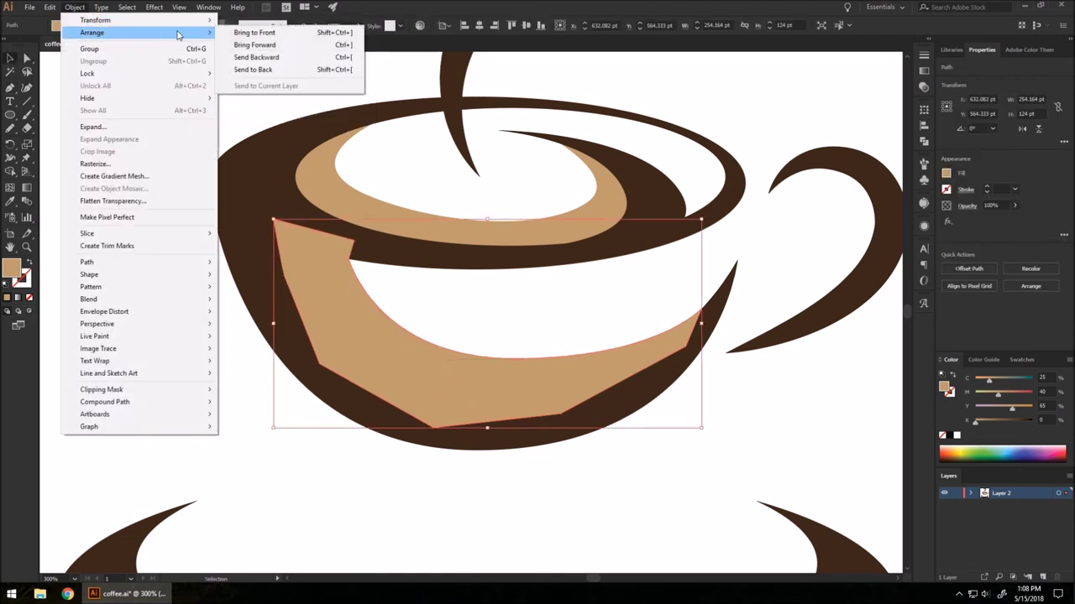
{"action": "left_click", "coordinate": [290, 71]}
{"action": "left_click", "coordinate": [164, 329]}
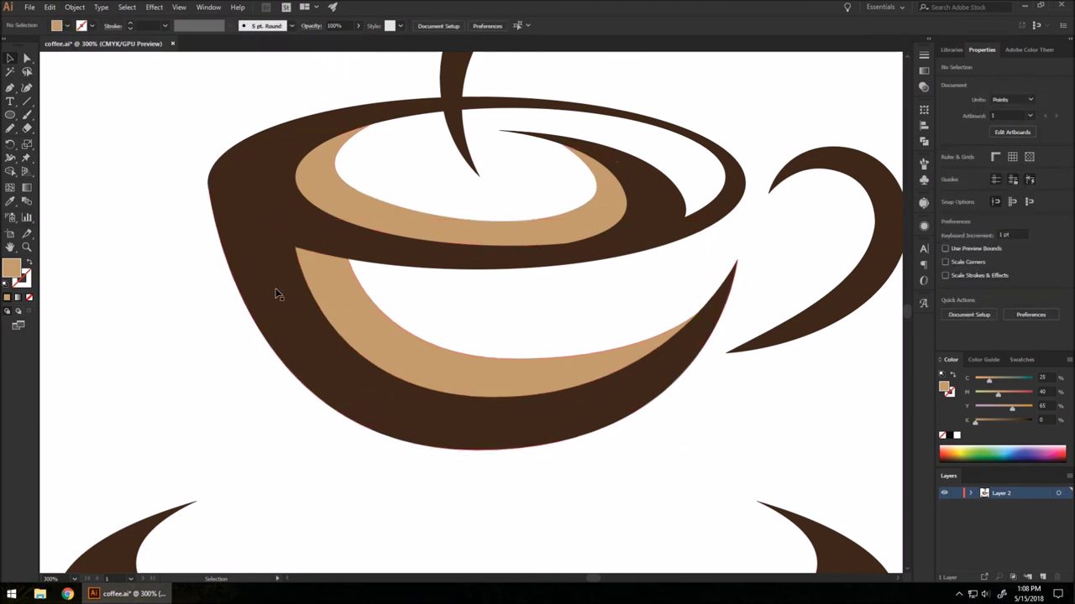
Reshape the right side of the tan body crescent by pulling its middle anchor's right handle slightly outward and down, and deselect it
{"action": "scroll", "coordinate": [278, 294], "scroll_direction": "down", "scroll_amount": 3}
{"action": "scroll", "coordinate": [504, 336], "scroll_direction": "up", "scroll_amount": 3}
{"action": "left_click", "coordinate": [606, 275]}
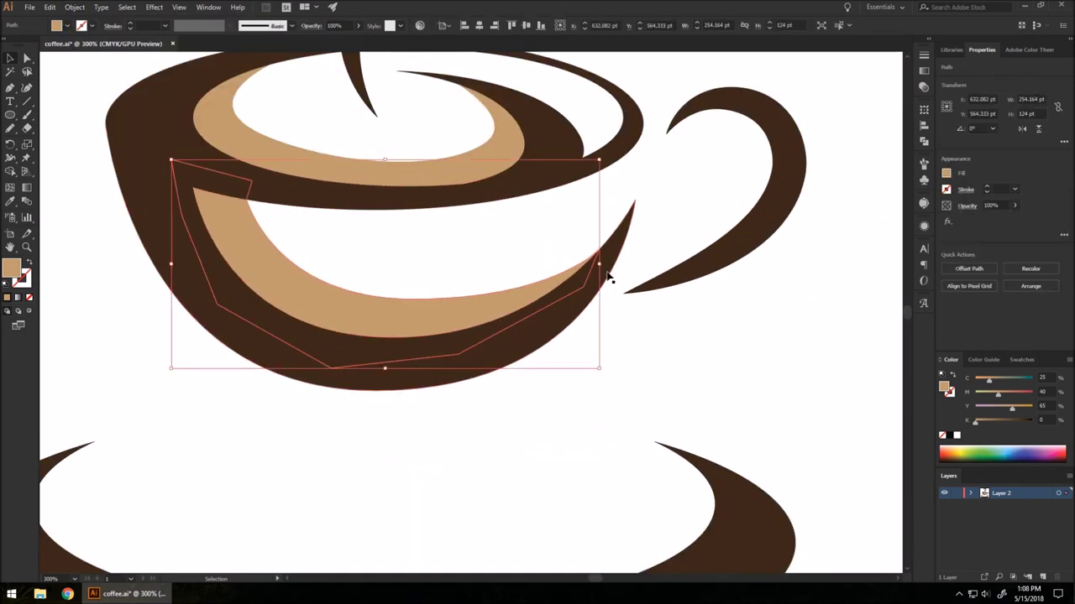
{"action": "key", "text": "a"}
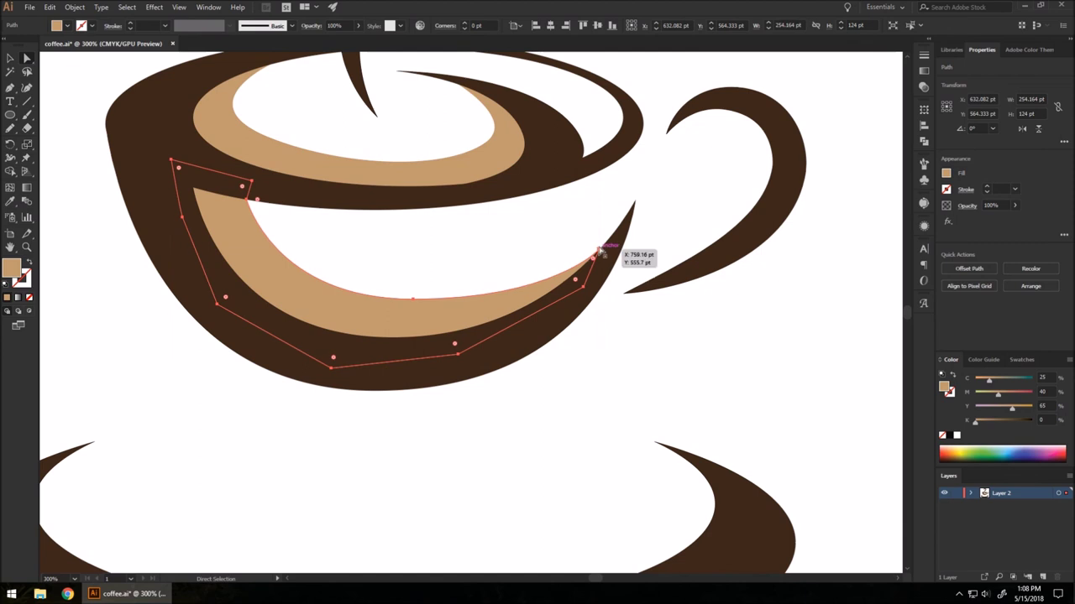
{"action": "left_click", "coordinate": [599, 252]}
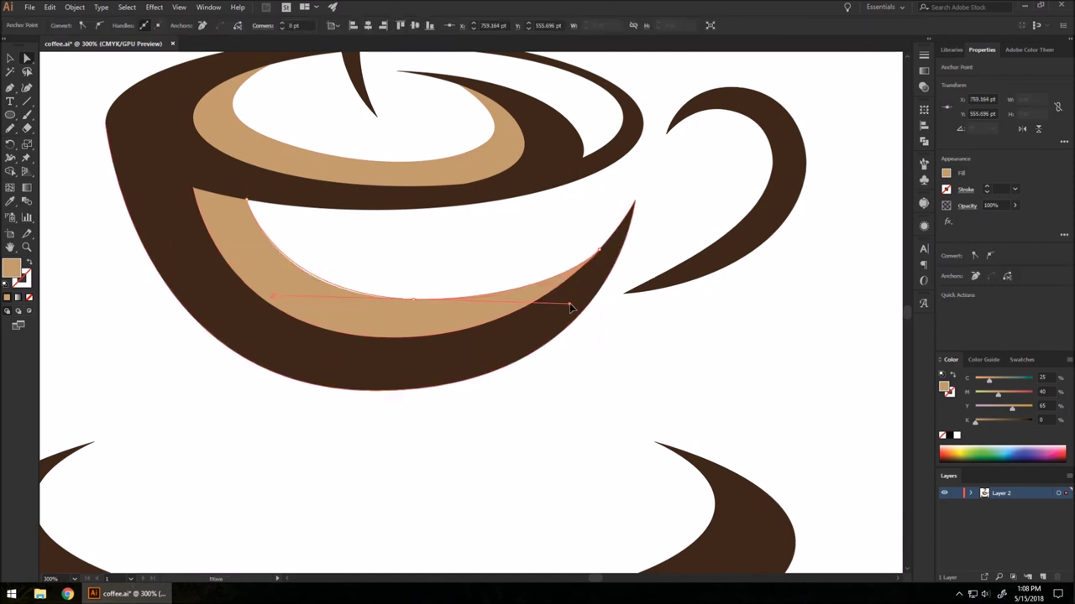
{"action": "left_click", "coordinate": [629, 324]}
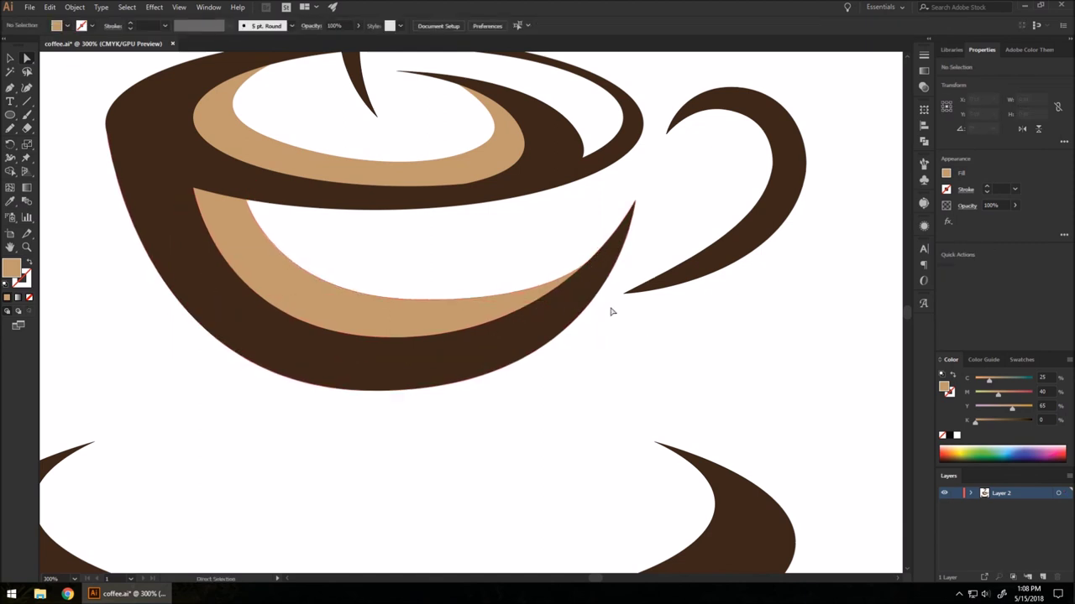
{"action": "key", "text": "ctrl+0"}
{"action": "scroll", "coordinate": [565, 367], "scroll_direction": "up", "scroll_amount": 2}
{"action": "scroll", "coordinate": [504, 366], "scroll_direction": "down", "scroll_amount": 5}
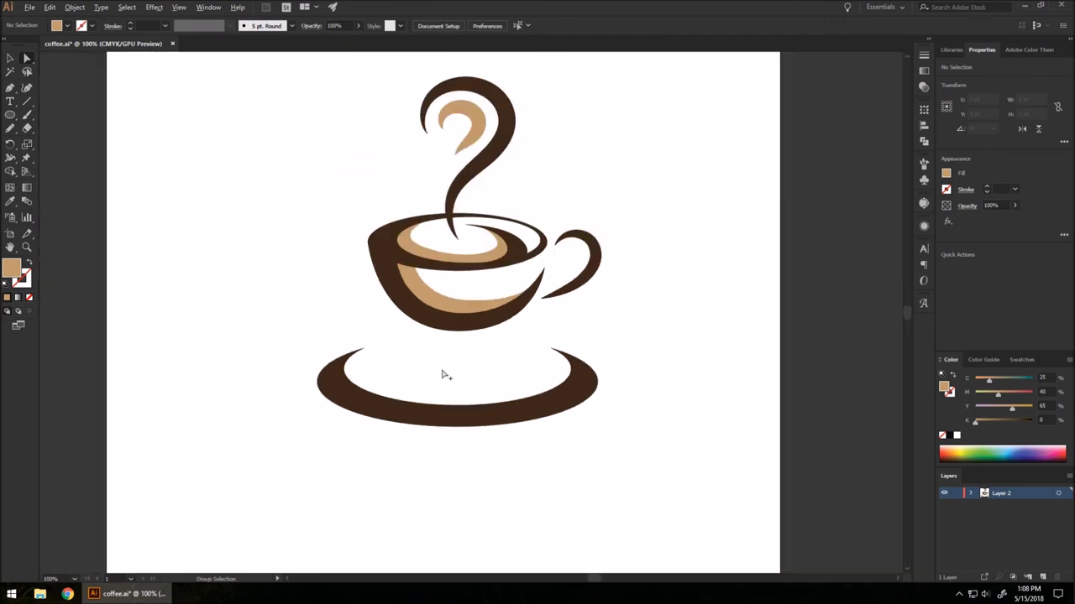
Move the brown saucer straight up so its open top surrounds the base of the cup, and deselect it
{"action": "scroll", "coordinate": [503, 300], "scroll_direction": "up", "scroll_amount": 2}
{"action": "scroll", "coordinate": [444, 311], "scroll_direction": "down", "scroll_amount": 1}
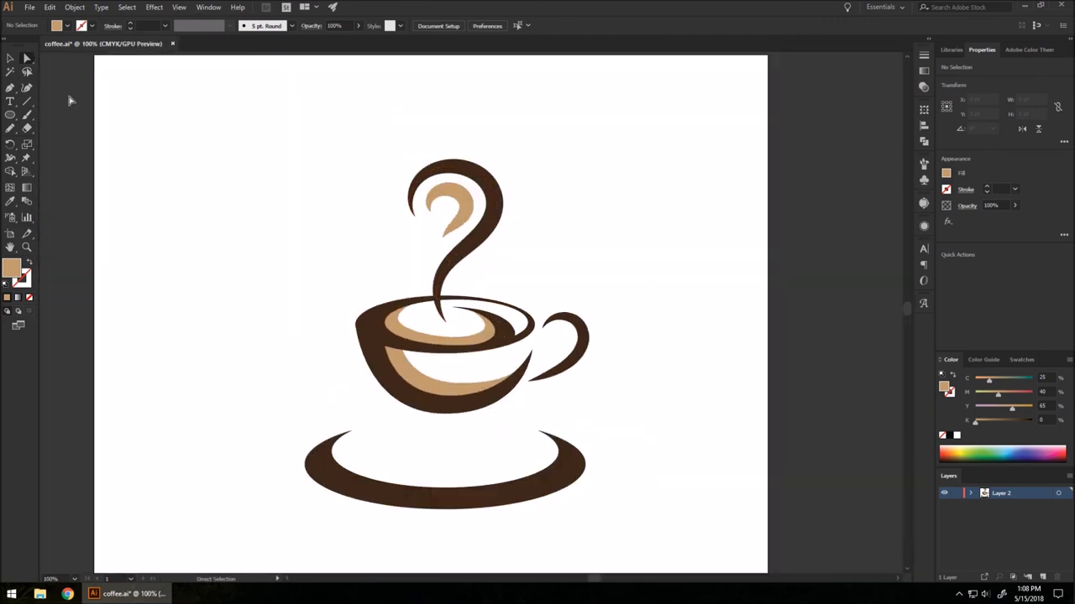
{"action": "left_click", "coordinate": [9, 60]}
{"action": "left_click_drag", "start_coordinate": [438, 236], "coordinate": [621, 412]}
{"action": "mouse_move", "coordinate": [492, 408]}
{"action": "left_mouse_down"}
{"action": "mouse_move", "coordinate": [480, 433]}
{"action": "mouse_move", "coordinate": [488, 447]}
{"action": "mouse_move", "coordinate": [477, 405]}
{"action": "left_mouse_up"}
{"action": "left_click", "coordinate": [643, 367]}
{"action": "scroll", "coordinate": [496, 245], "scroll_direction": "down", "scroll_amount": 2}
{"action": "scroll", "coordinate": [470, 201], "scroll_direction": "up", "scroll_amount": 2}
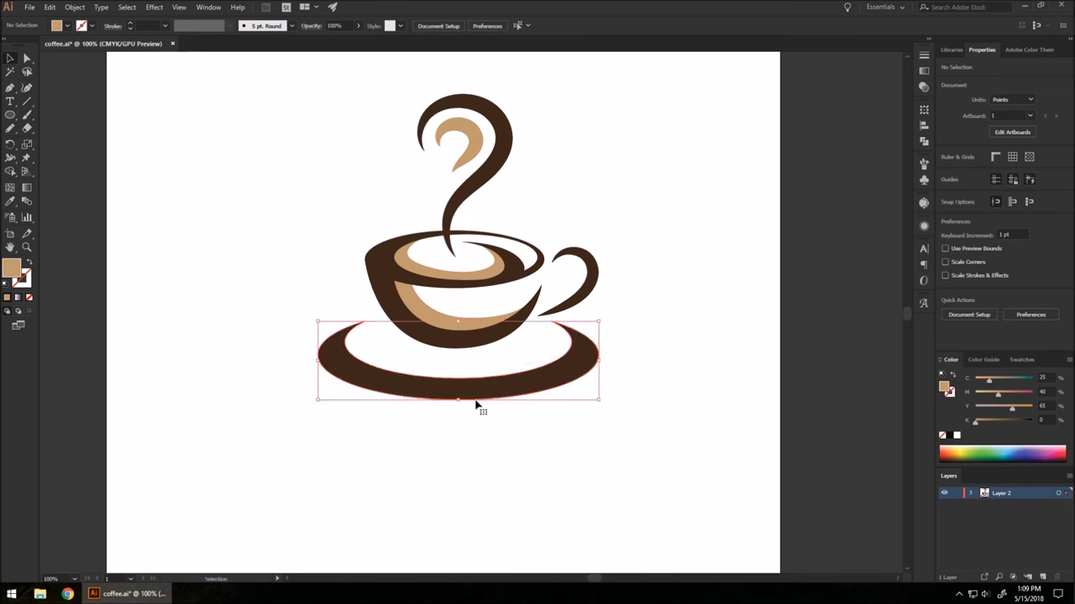
{"action": "left_click", "coordinate": [582, 437]}
{"action": "scroll", "coordinate": [510, 266], "scroll_direction": "down", "scroll_amount": 1}
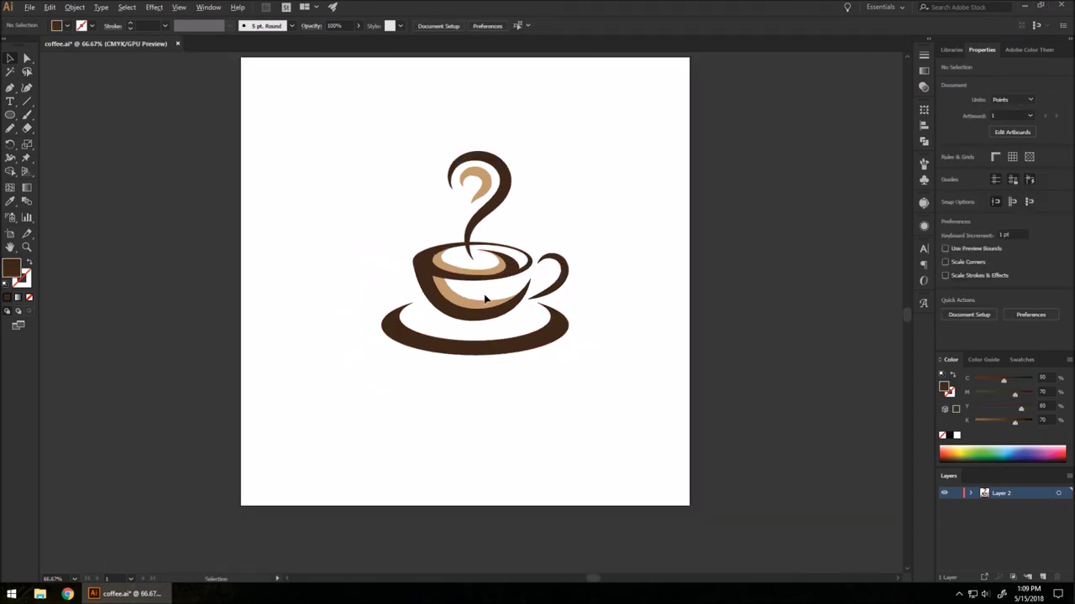
Group the whole cup, steam and saucer artwork and convert its strokes to filled shapes with Outline Stroke
{"action": "left_click_drag", "start_coordinate": [342, 130], "coordinate": [583, 377]}
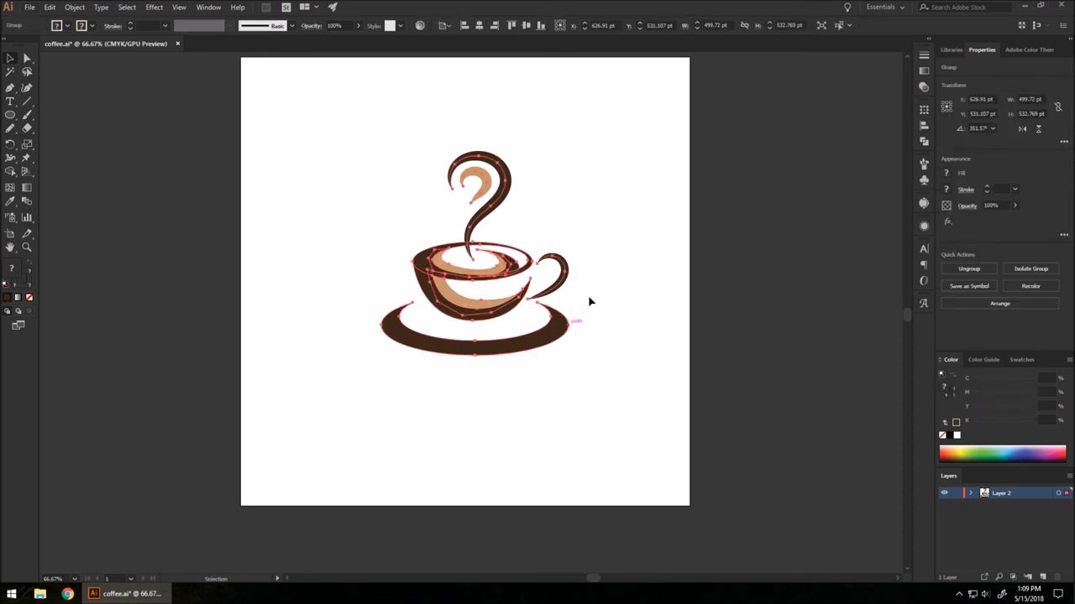
{"action": "left_click", "coordinate": [71, 8]}
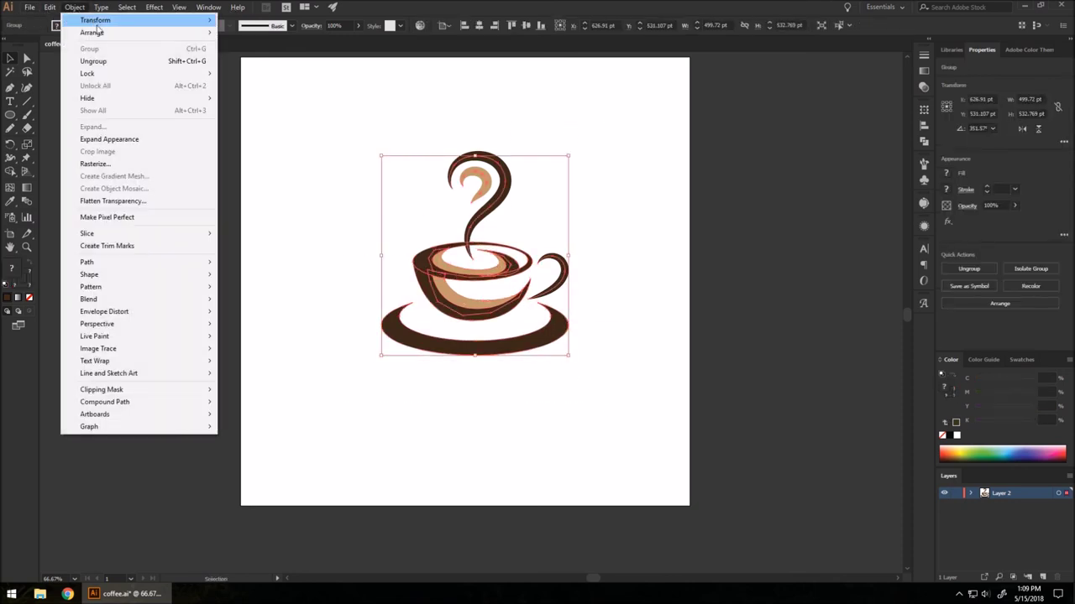
{"action": "mouse_move", "coordinate": [145, 267]}
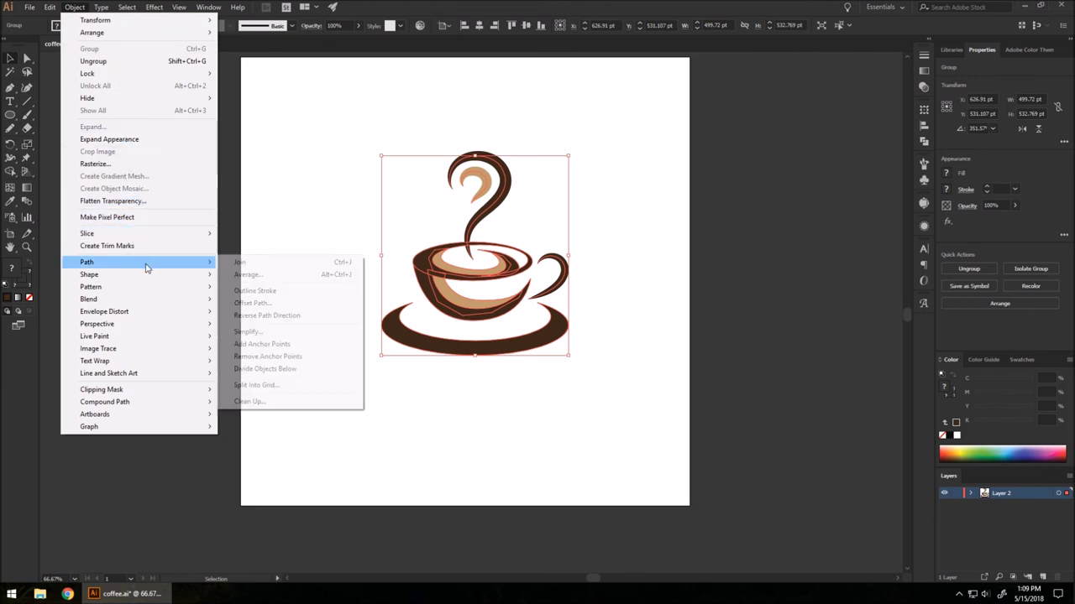
{"action": "left_click", "coordinate": [254, 291]}
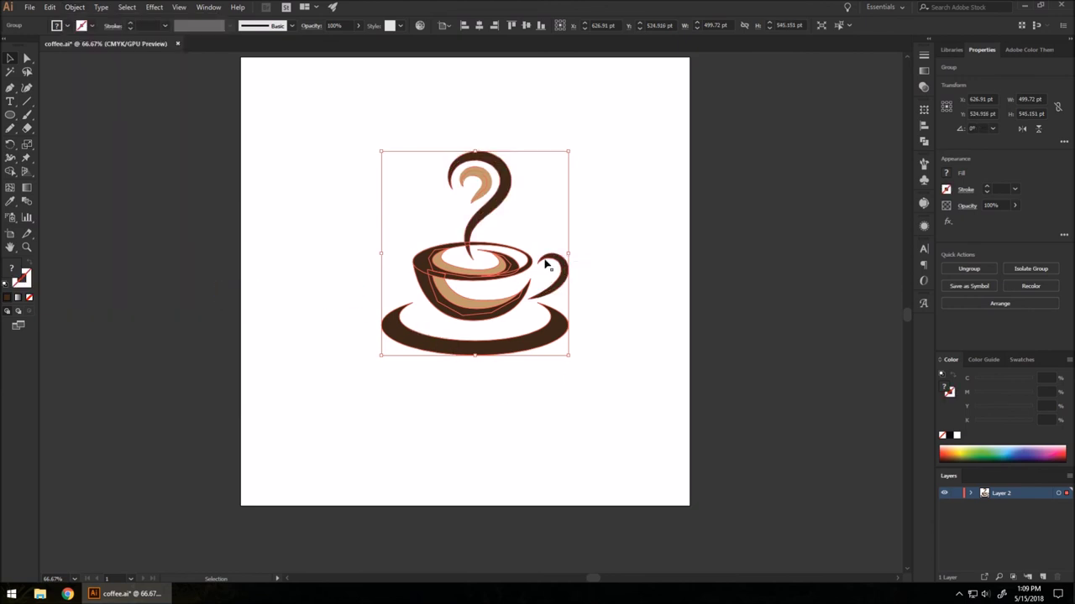
Scale the grouped artwork up proportionally about its centre to about 669 by 730 pt
{"action": "left_click_drag", "start_coordinate": [475, 157], "coordinate": [504, 204]}
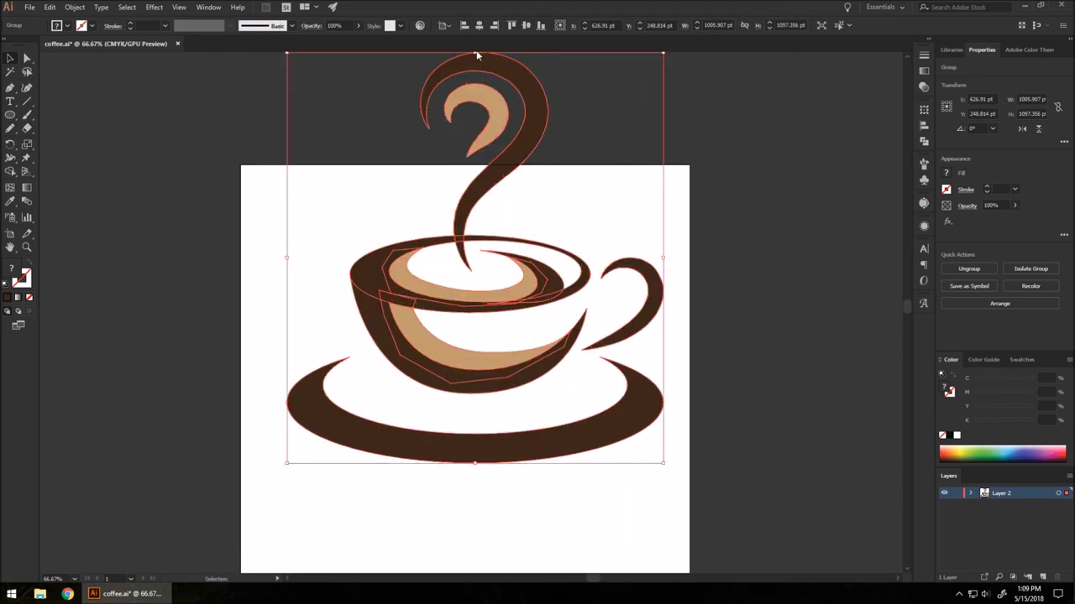
{"action": "left_click_drag", "start_coordinate": [475, 53], "coordinate": [475, 191]}
{"action": "key", "text": "ctrl+minus"}
{"action": "scroll", "coordinate": [528, 294], "scroll_direction": "down", "scroll_amount": 3}
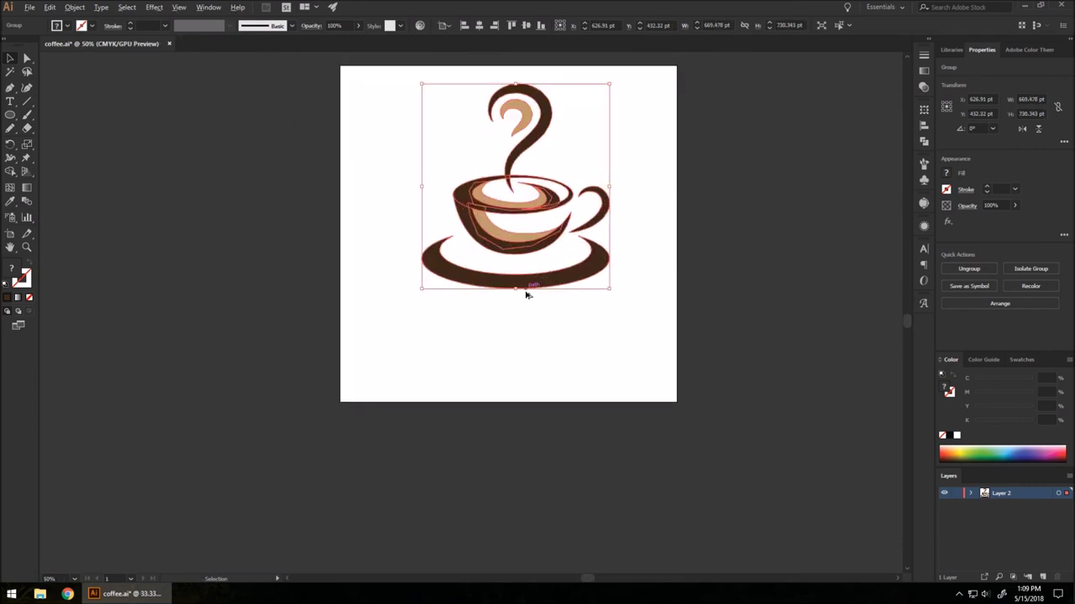
Centre the grouped artwork horizontally and vertically on the artboard and deselect it
{"action": "left_click", "coordinate": [479, 26]}
{"action": "left_click", "coordinate": [529, 26]}
{"action": "left_click", "coordinate": [628, 168]}
{"action": "scroll", "coordinate": [686, 159], "scroll_direction": "up", "scroll_amount": 1}
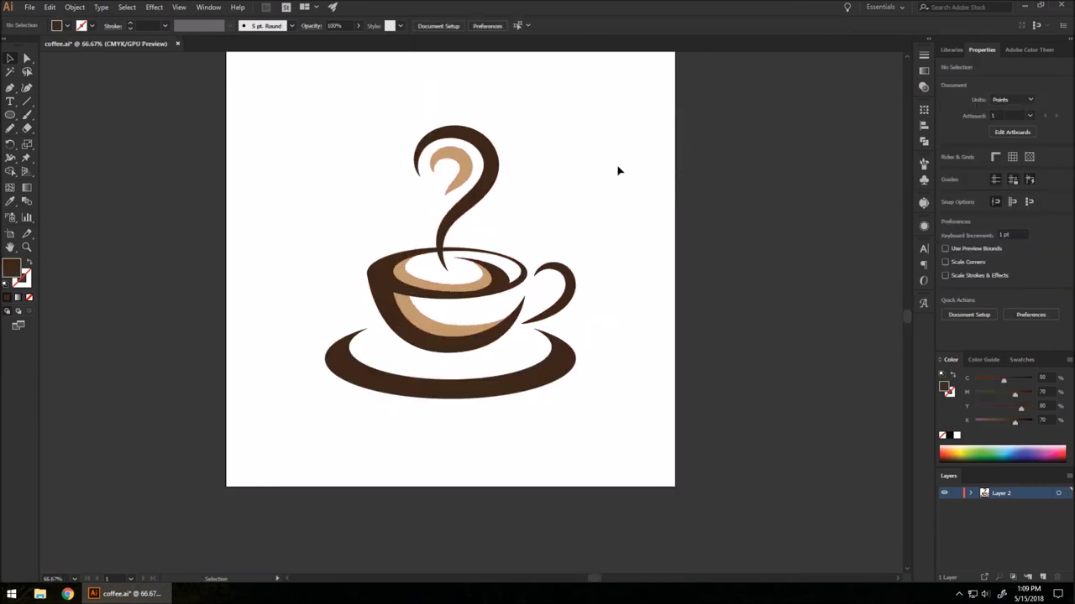